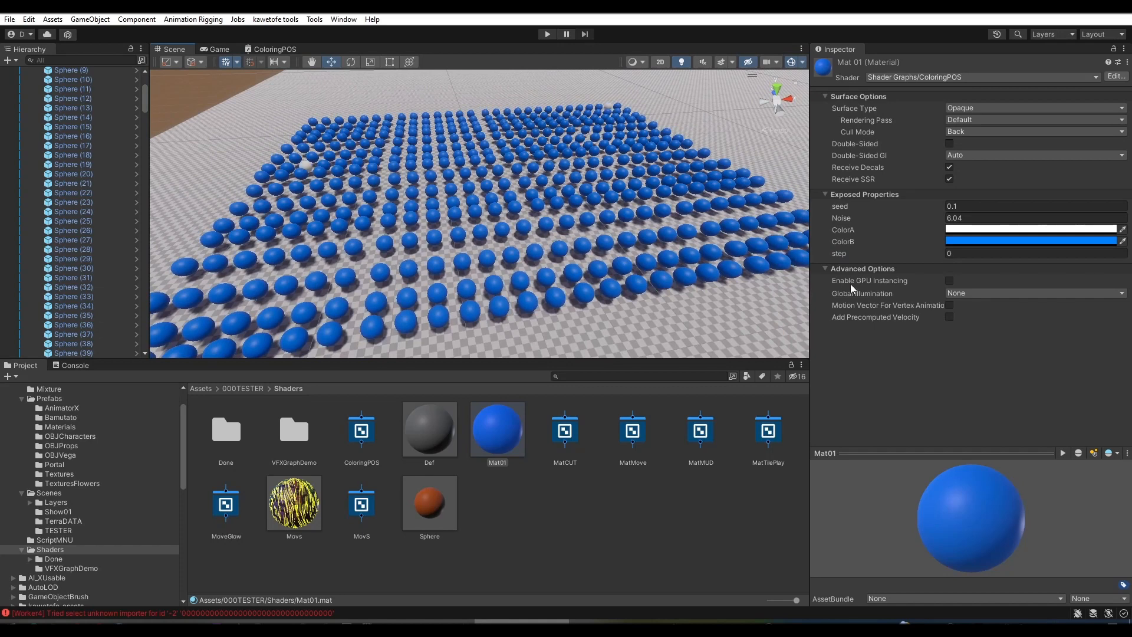
Step: Change the Mat01 material's ColorB from the colour wheel to red
click(978, 241)
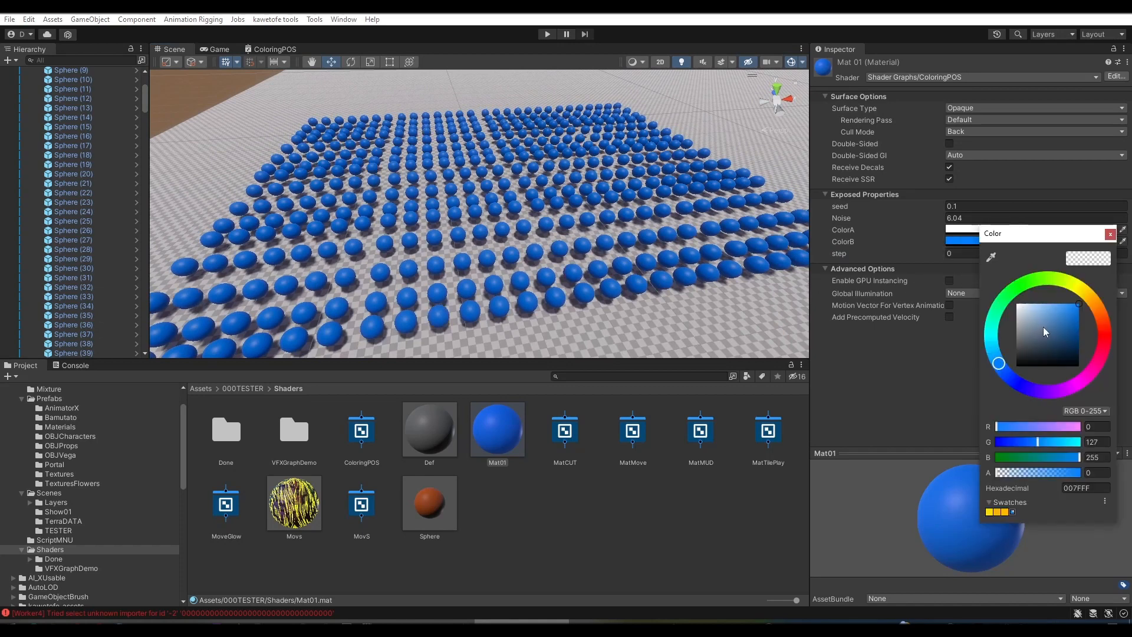
drag(998, 365, 1104, 327)
click(1110, 234)
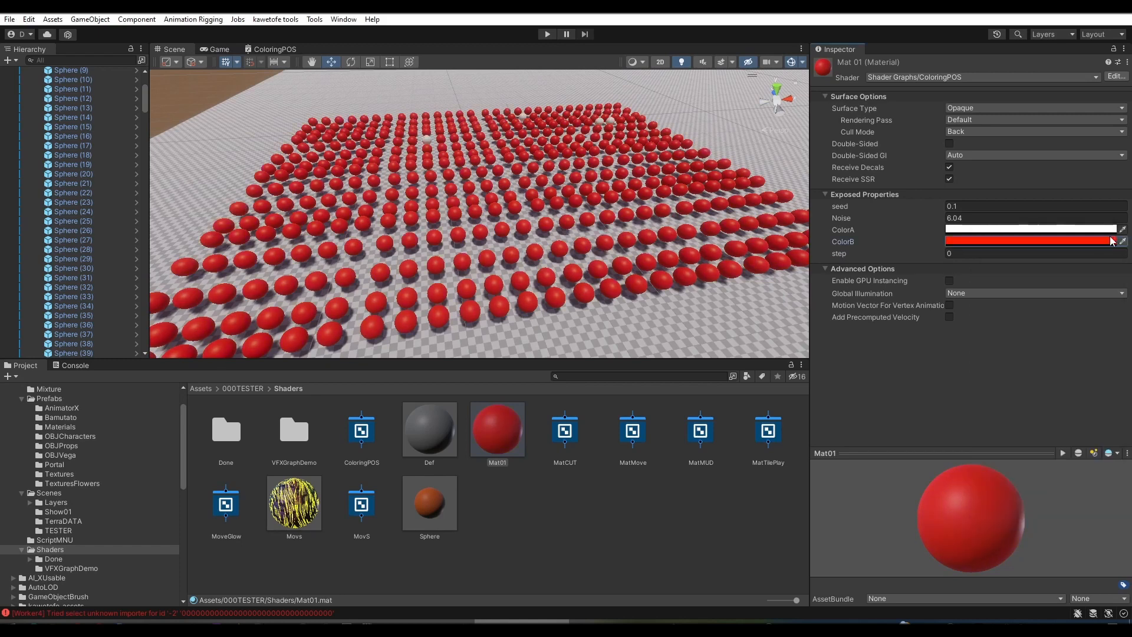
Step: Set the Mat01 material's step property to 0.2 and inspect the recoloured spheres in the scene
click(838, 255)
drag(838, 255, 840, 258)
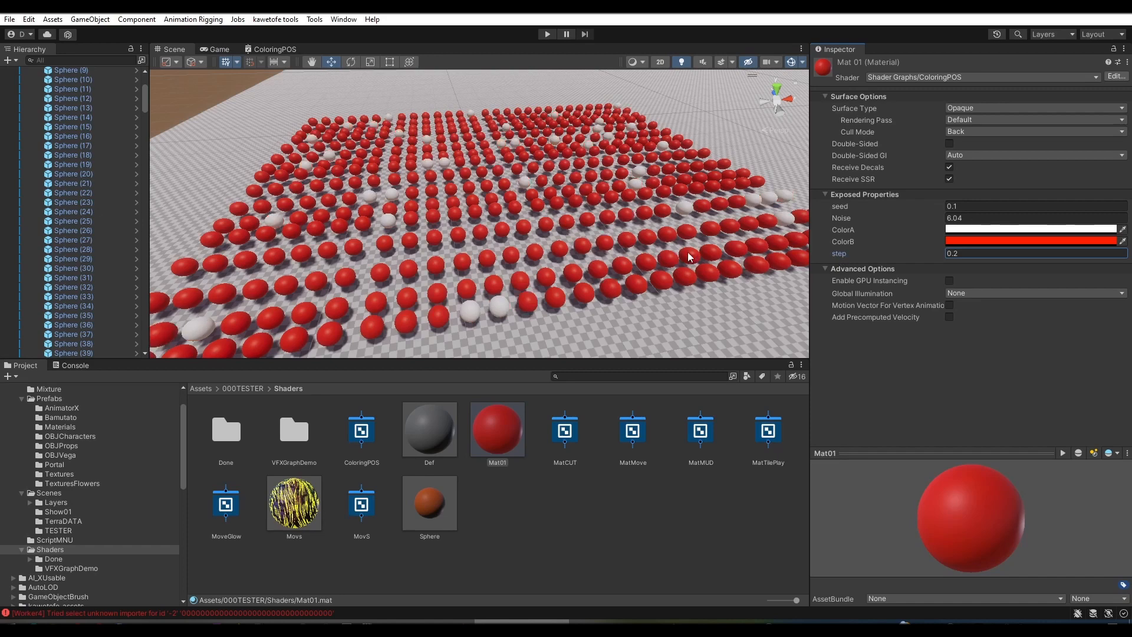
right_drag(690, 255, 670, 252)
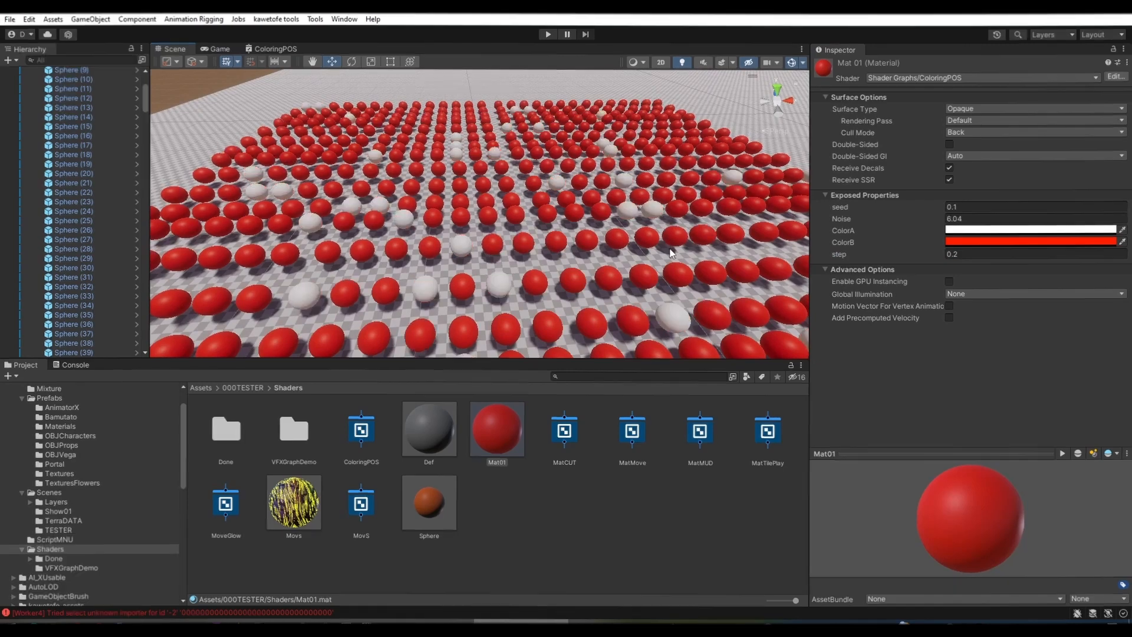
Step: Create an HDRP Lit Shader Graph in the Shaders folder and name it ColoringPOS
right_click(475, 505)
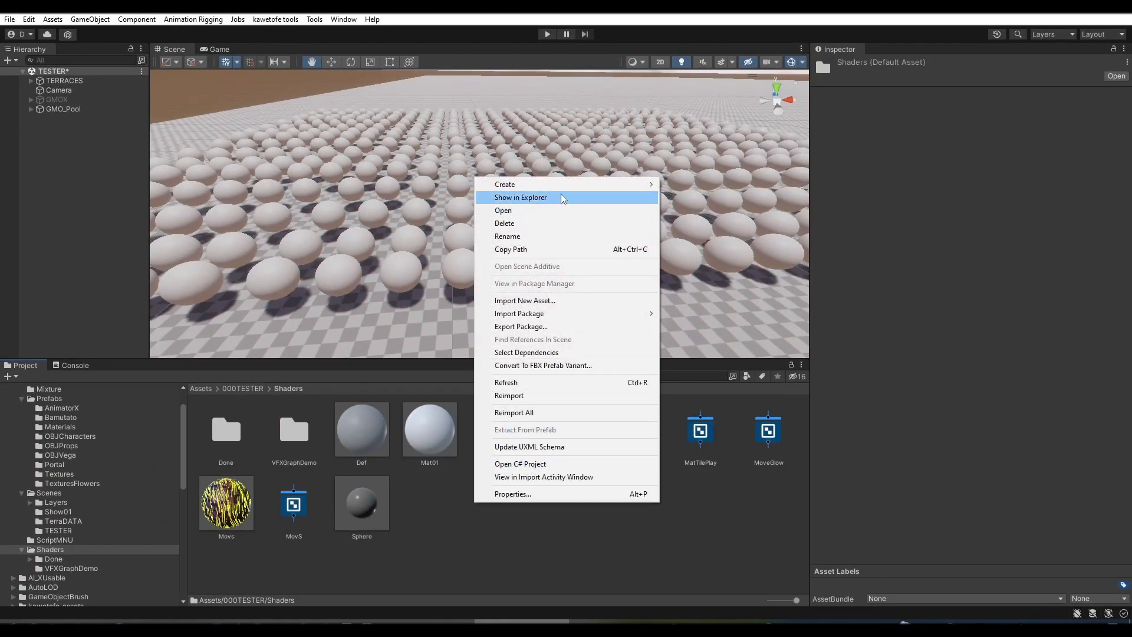
mouse_move(574, 189)
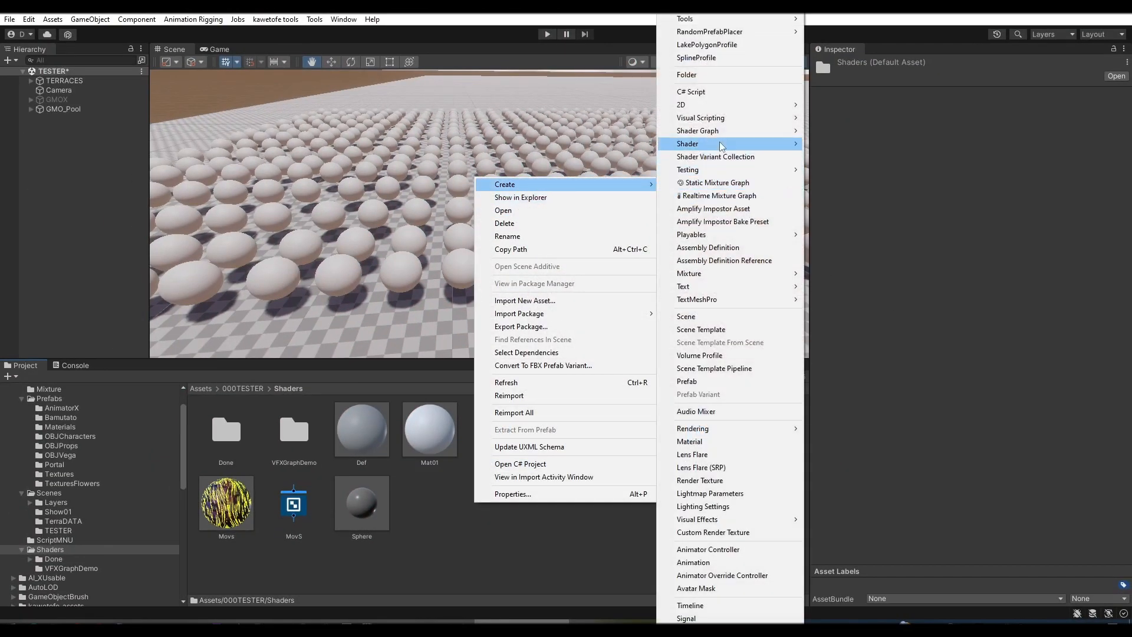
mouse_move(730, 133)
mouse_move(840, 134)
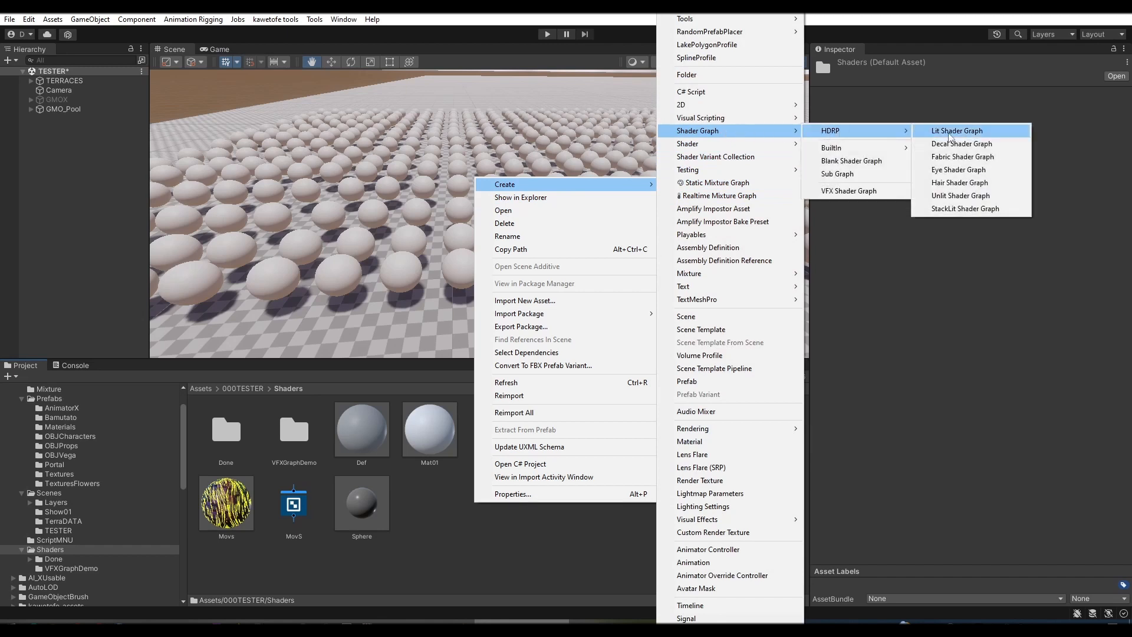
click(953, 131)
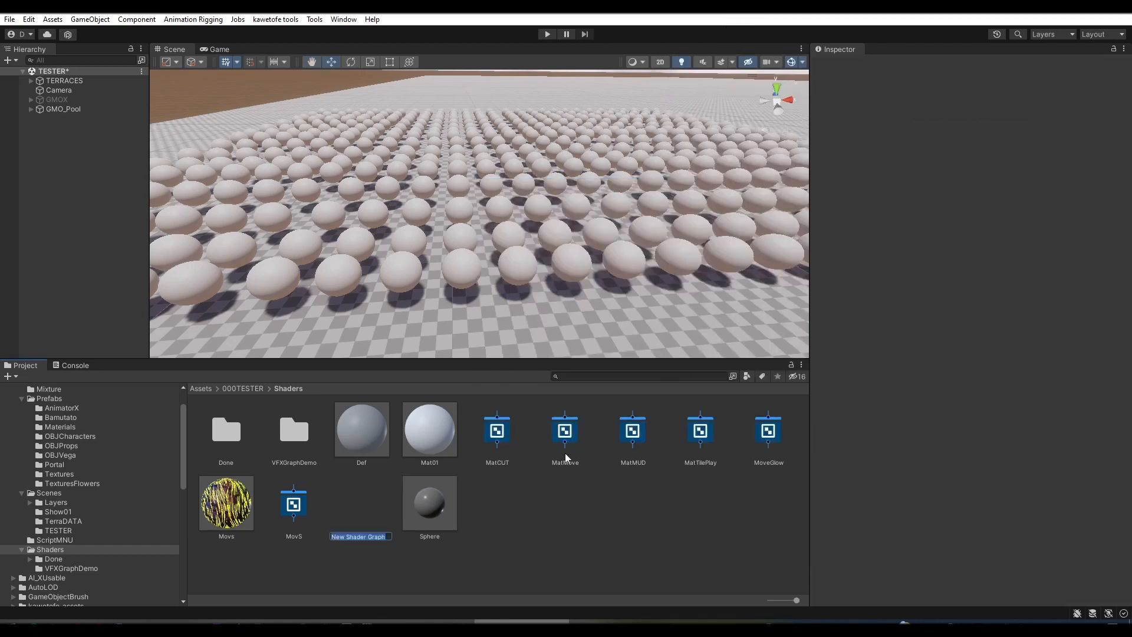
text(ColoringPOS)
key(Return)
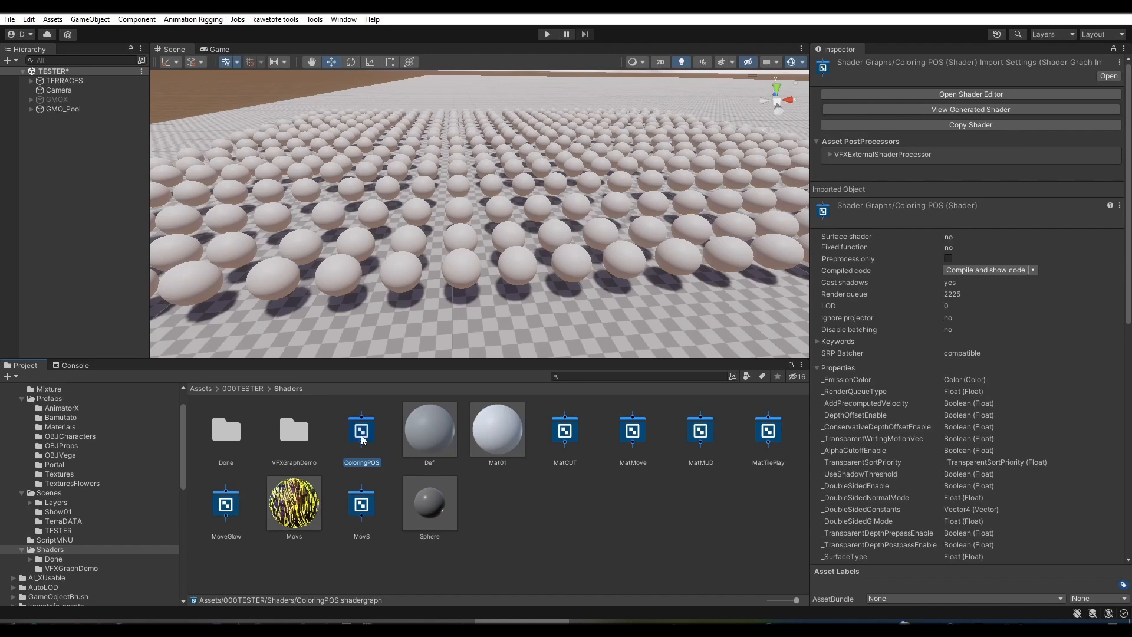
Step: Assign the ColoringPOS shader to the Mat01 material and apply Mat01 to the Sphere prefab, returning to the scene
drag(364, 439, 491, 449)
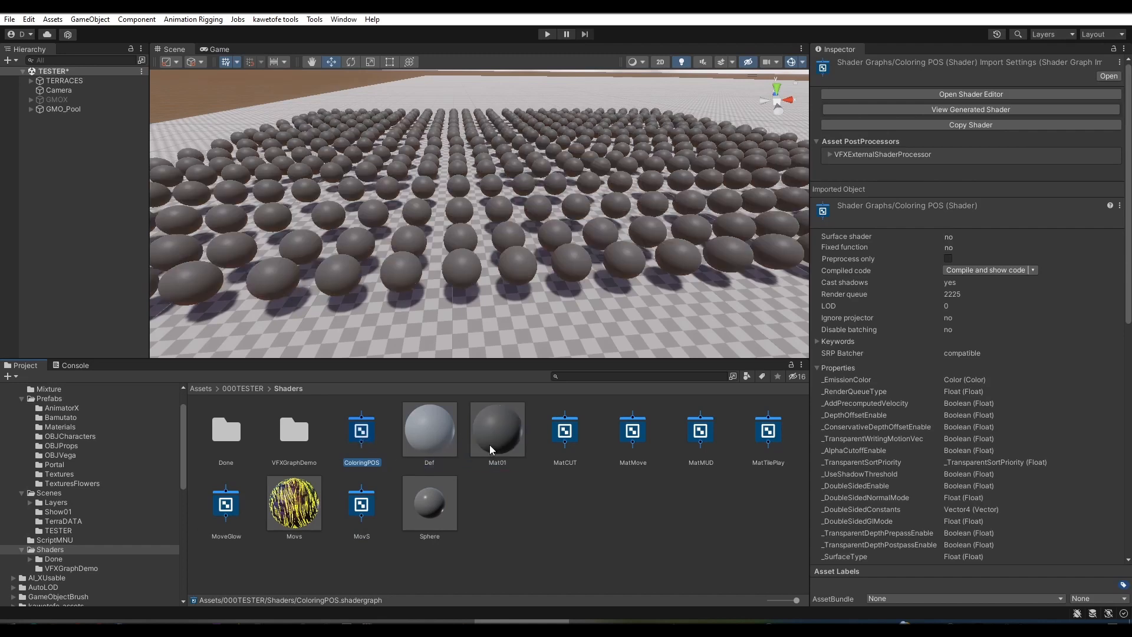
double_click(433, 511)
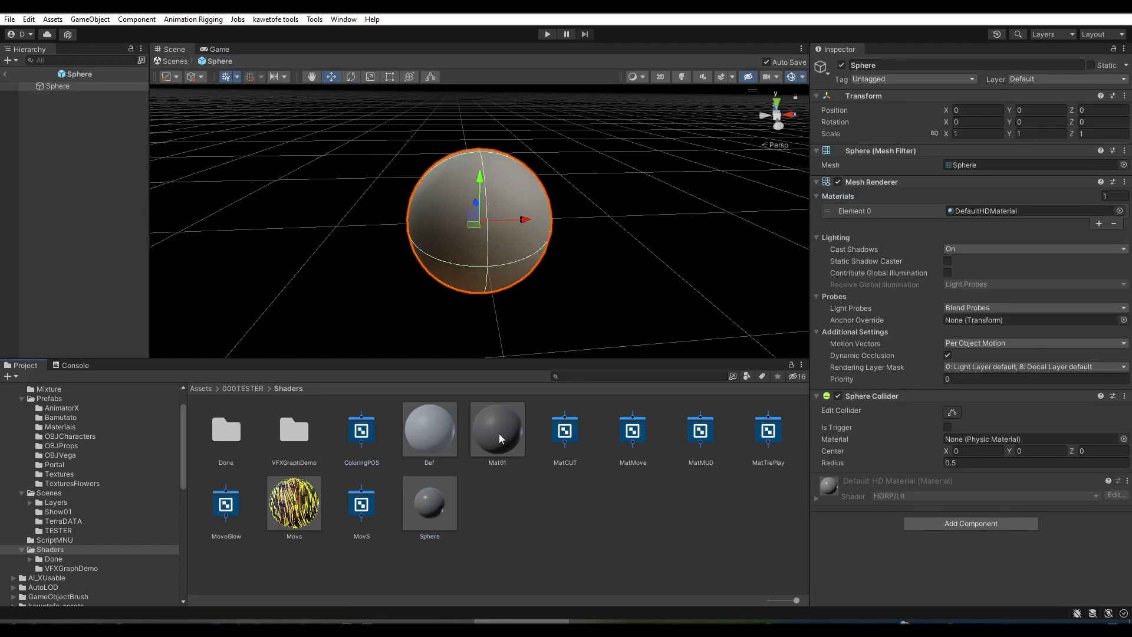
drag(500, 438, 475, 253)
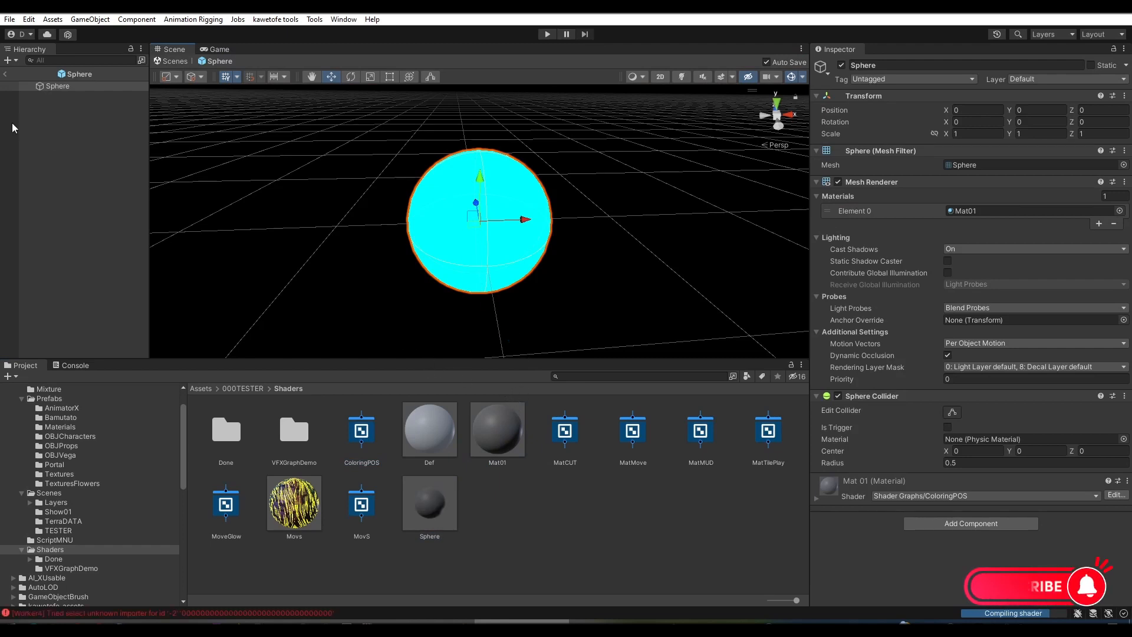
click(4, 74)
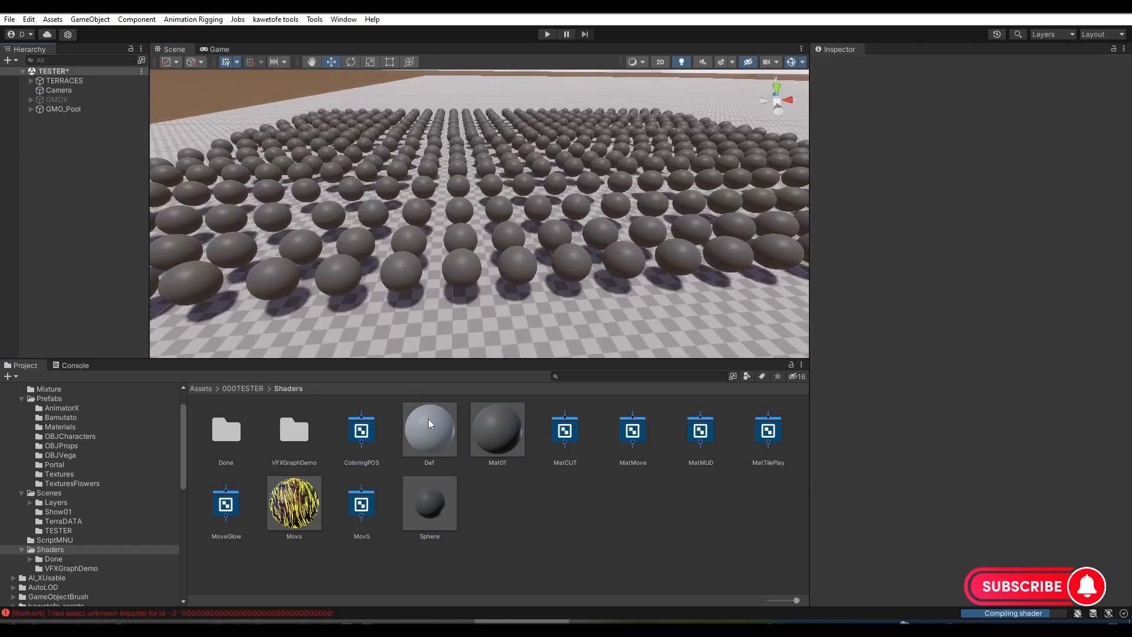
Step: Open the ColoringPOS shader graph for editing and add an Object node in the free space beside the Vertex and Fragment blocks
double_click(364, 431)
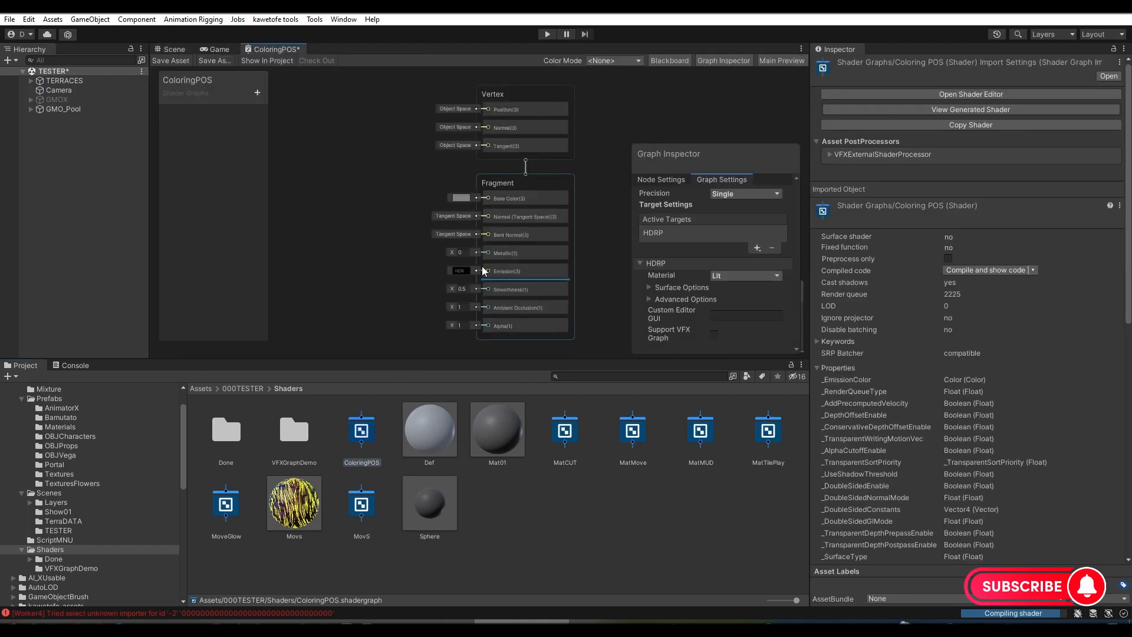
middle_drag(383, 212, 458, 215)
click(376, 150)
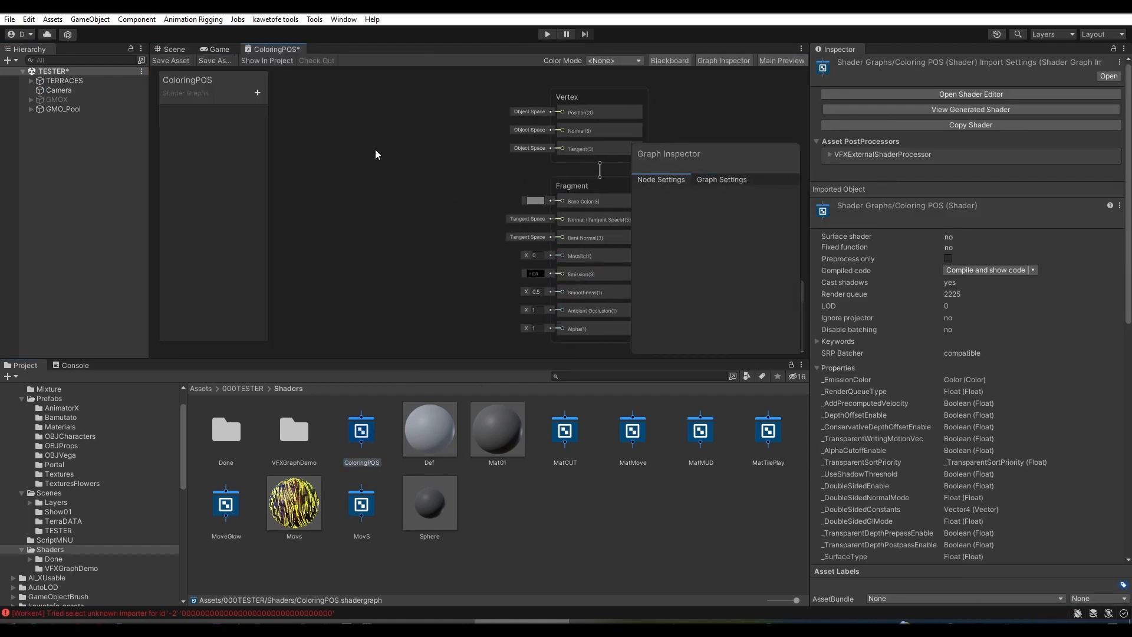
key(space)
text(ob)
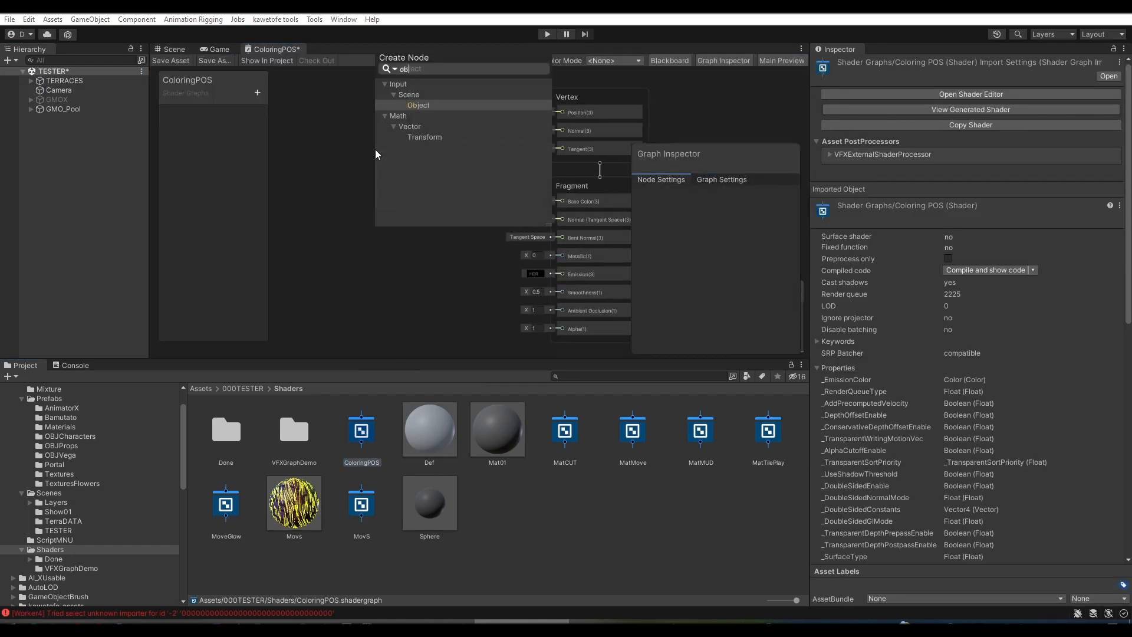
key(Return)
scroll(376, 153, up, 4)
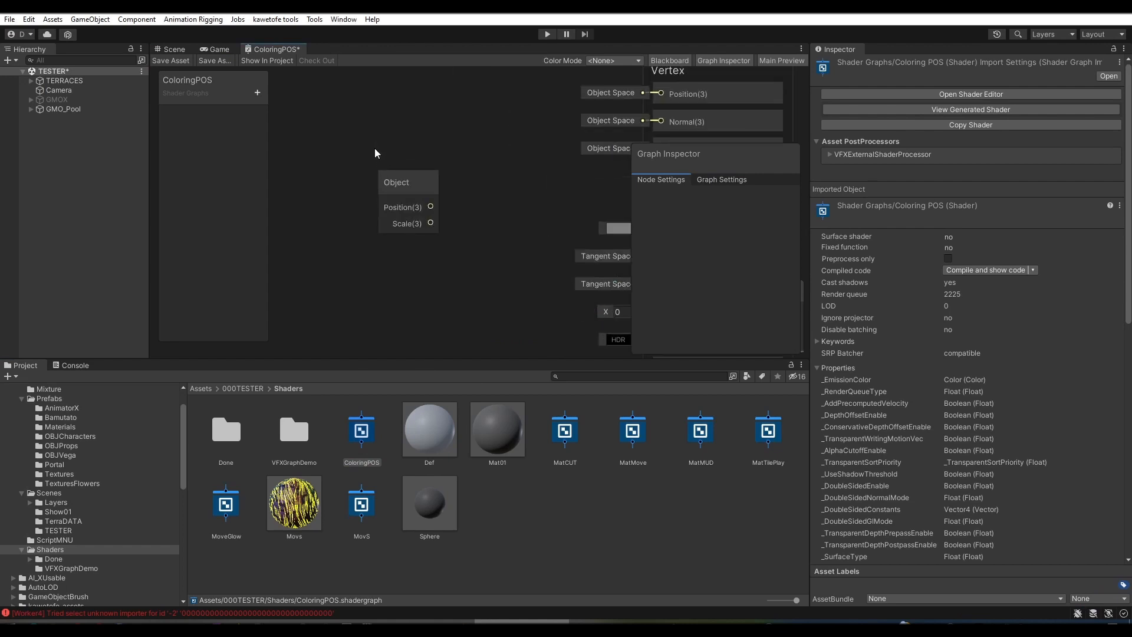
click(422, 188)
drag(423, 188, 381, 154)
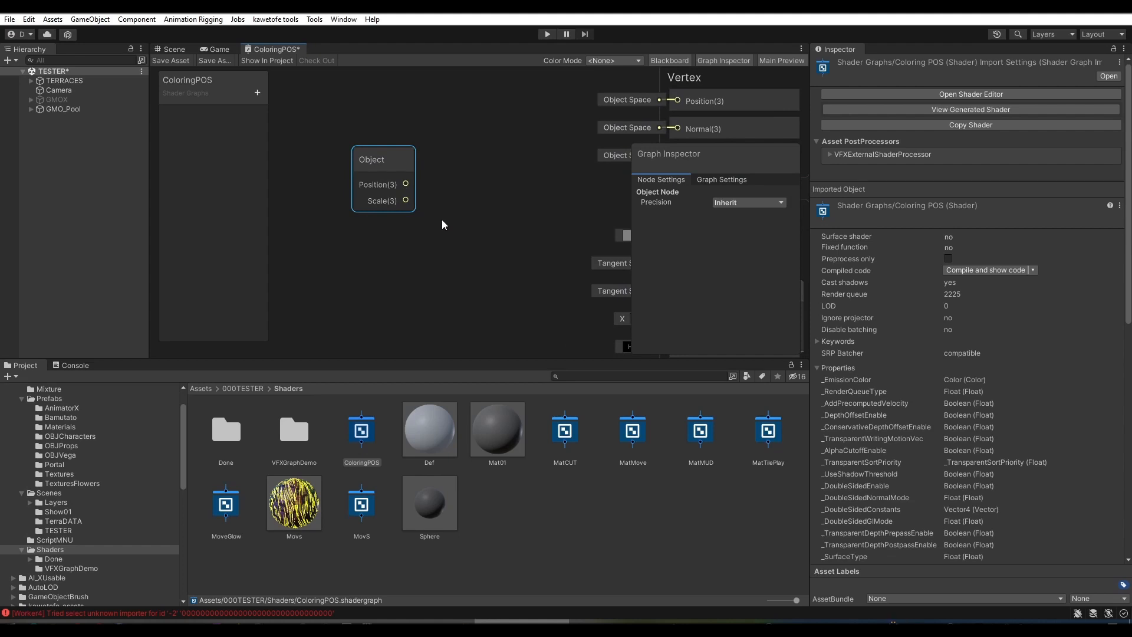
Step: Add a Split node fed by the Object node's Position output and shift both nodes to make room
middle_drag(494, 197, 548, 238)
mouse_move(449, 200)
mouse_down()
mouse_move(374, 165)
mouse_move(430, 198)
mouse_up()
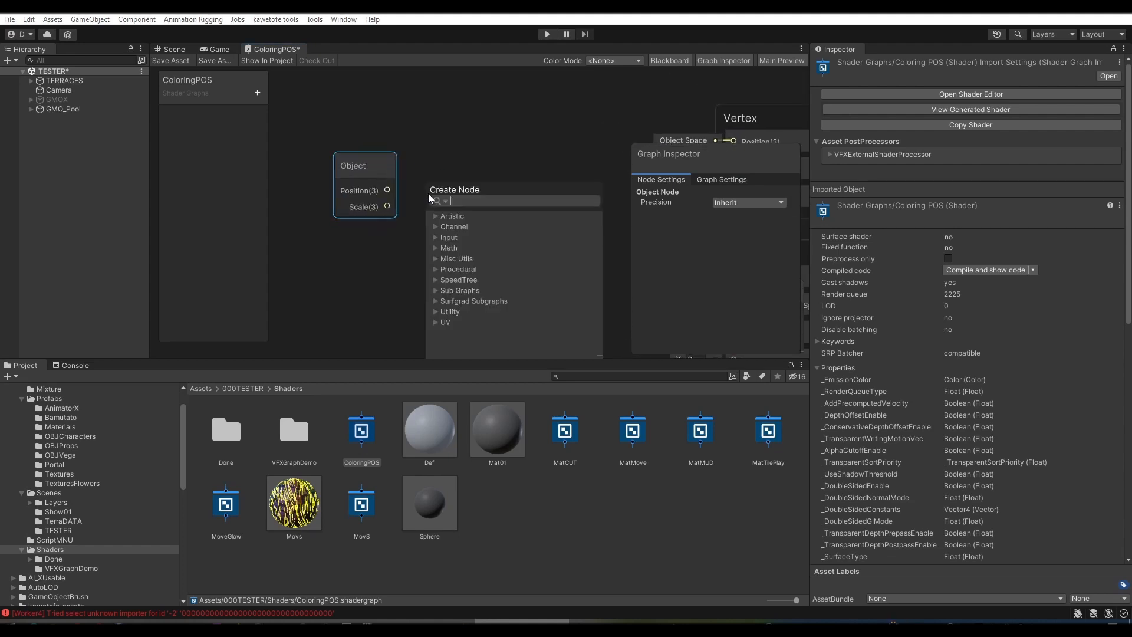
text(spli)
key(Return)
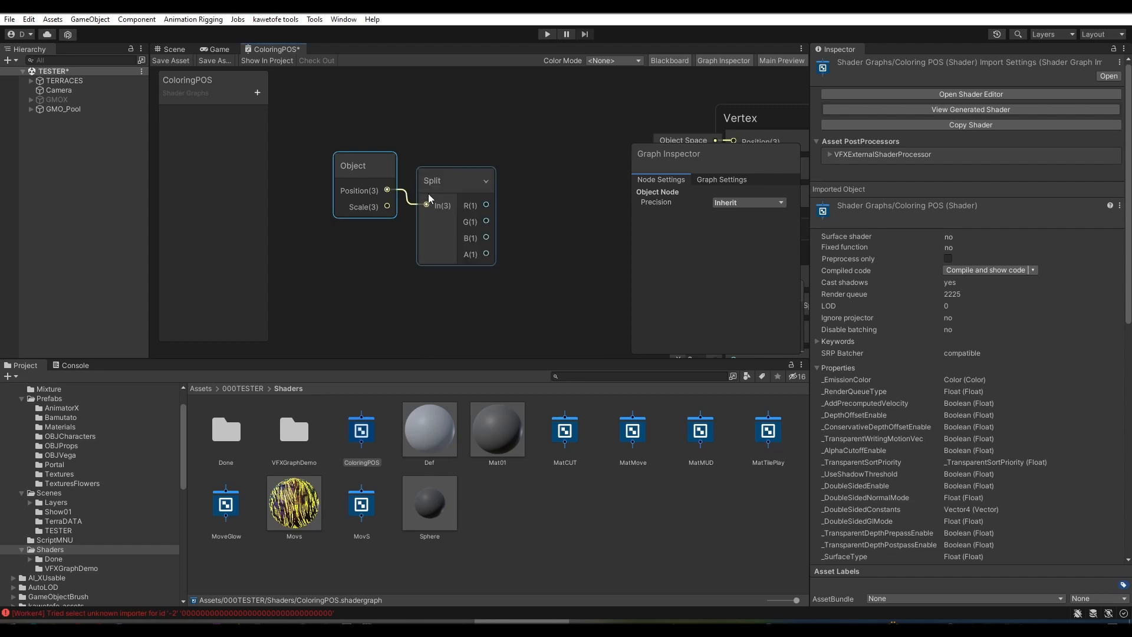
drag(322, 129, 439, 223)
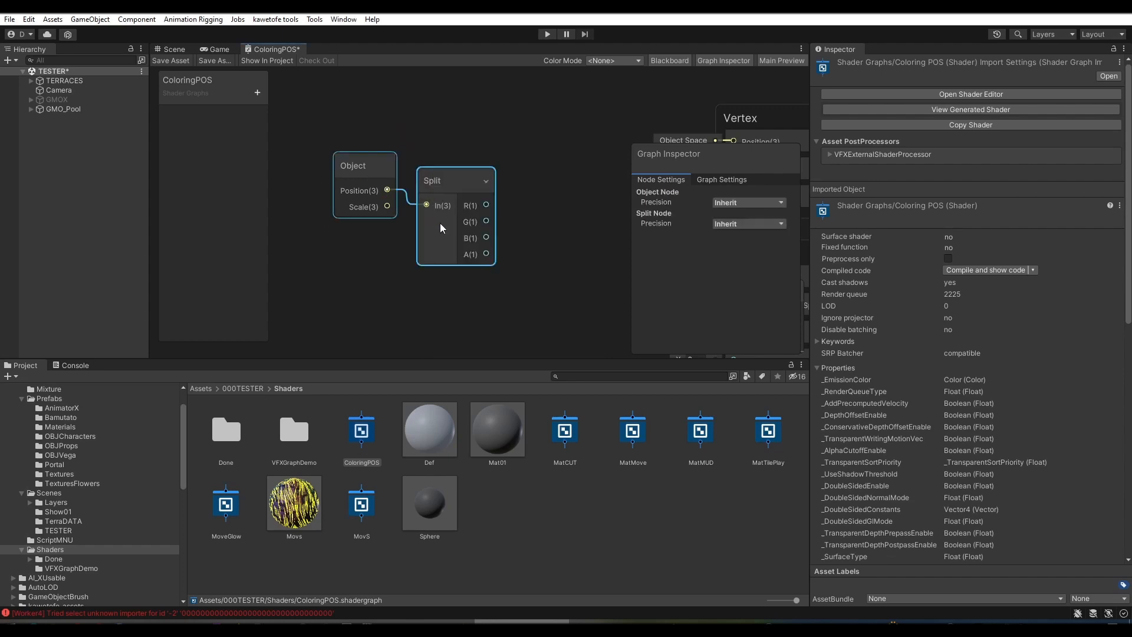
drag(363, 165, 327, 161)
Step: Add a Vector 2 node and connect the Split node's R output to X and its B output to Y
key(space)
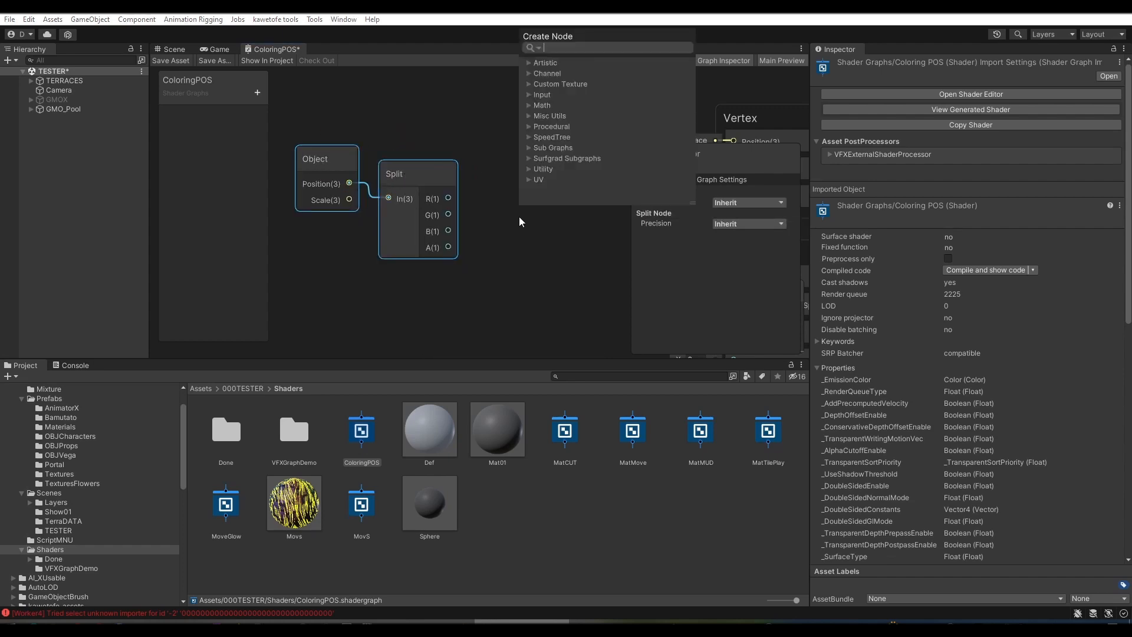
text(ve)
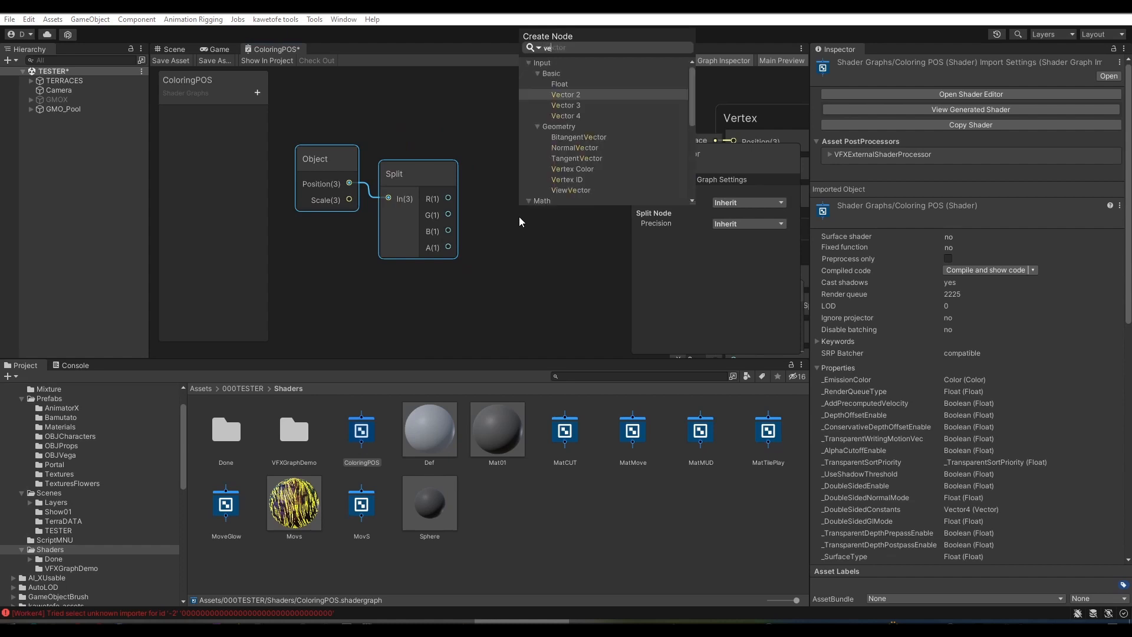
click(566, 97)
drag(537, 235, 534, 200)
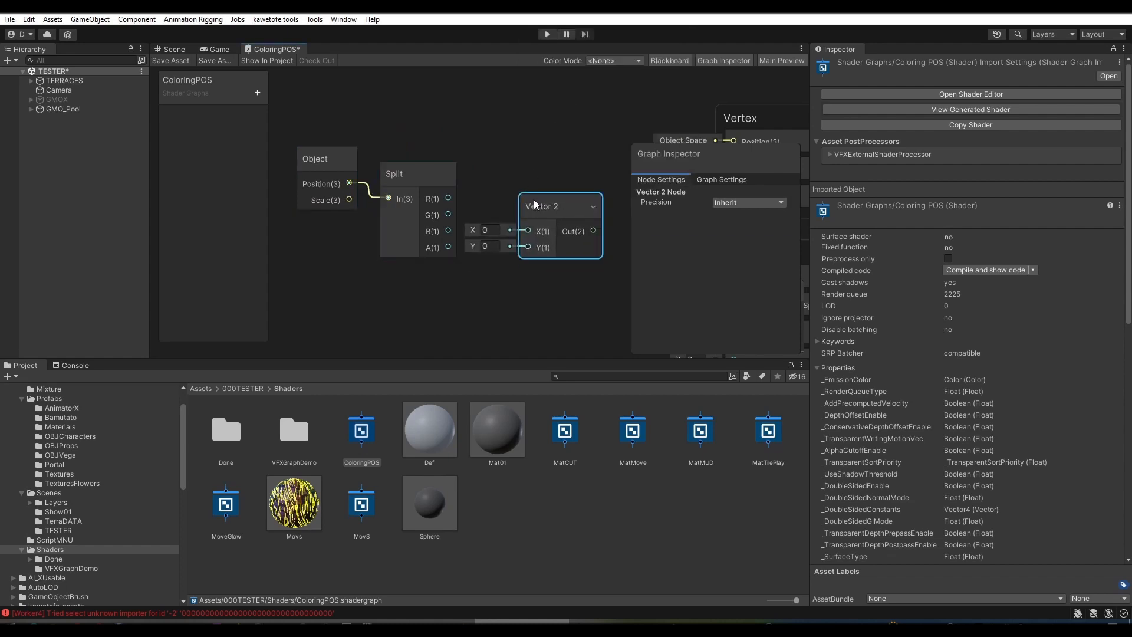
drag(447, 199, 528, 230)
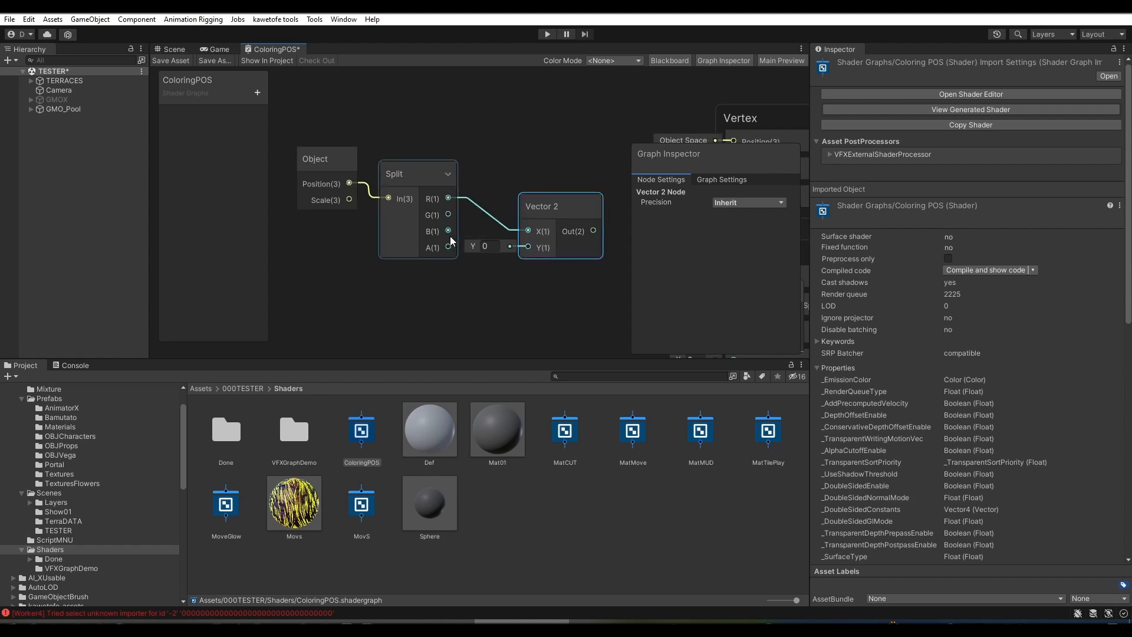
drag(448, 231, 527, 247)
scroll(477, 213, down, 3)
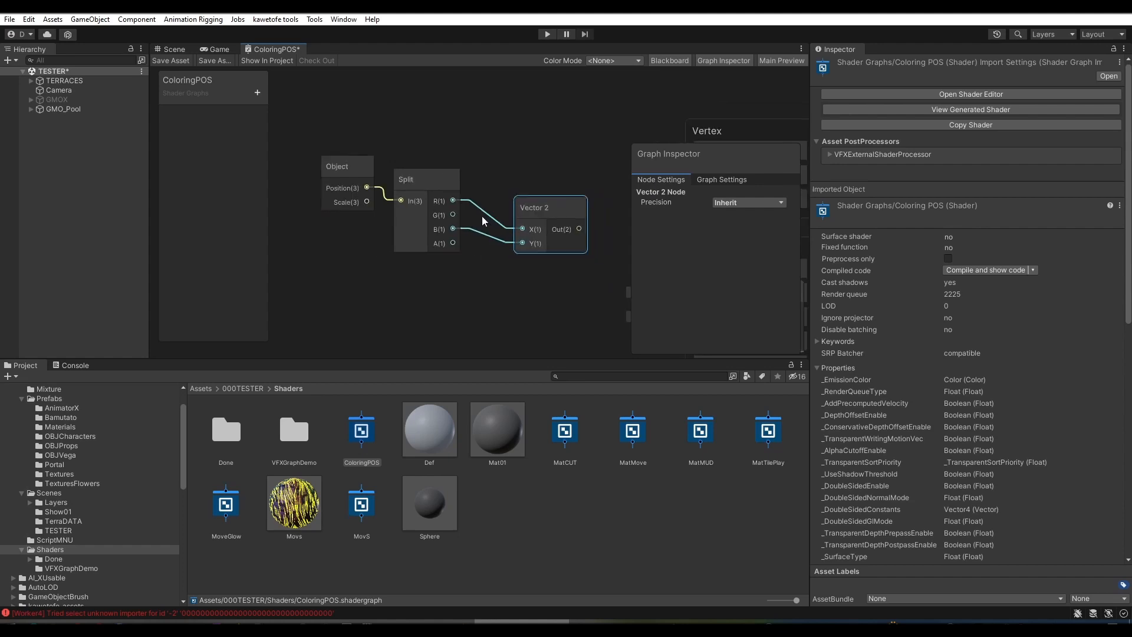
Step: Move the Object, Split and Vector 2 nodes together, farther away from the Vertex and Fragment blocks
middle_drag(470, 149, 480, 167)
drag(335, 142, 535, 268)
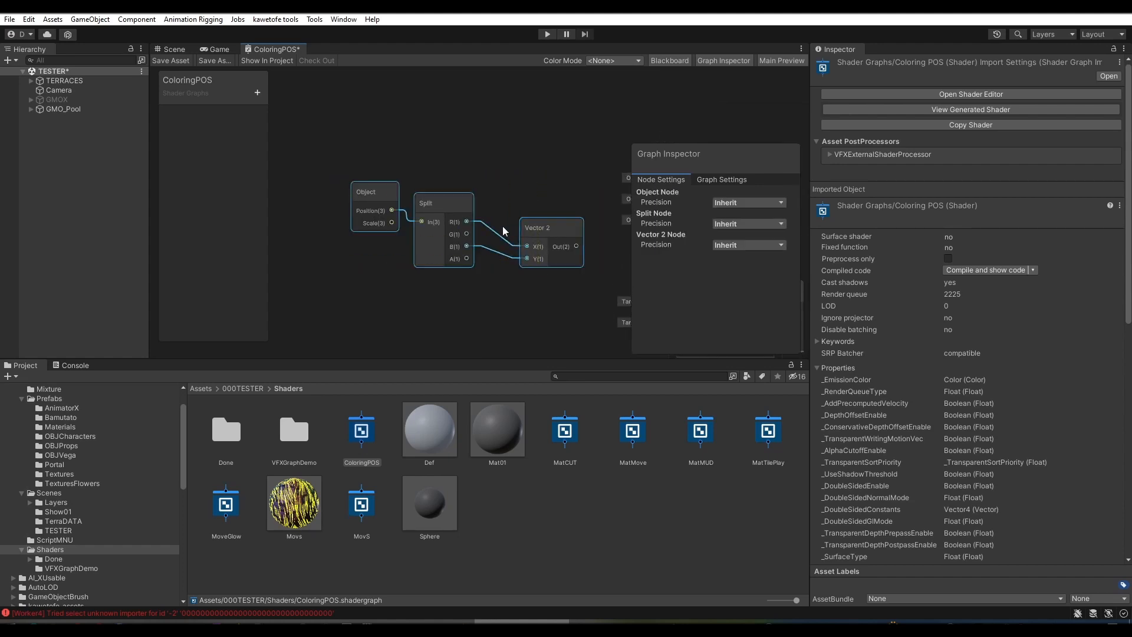
drag(441, 197, 367, 149)
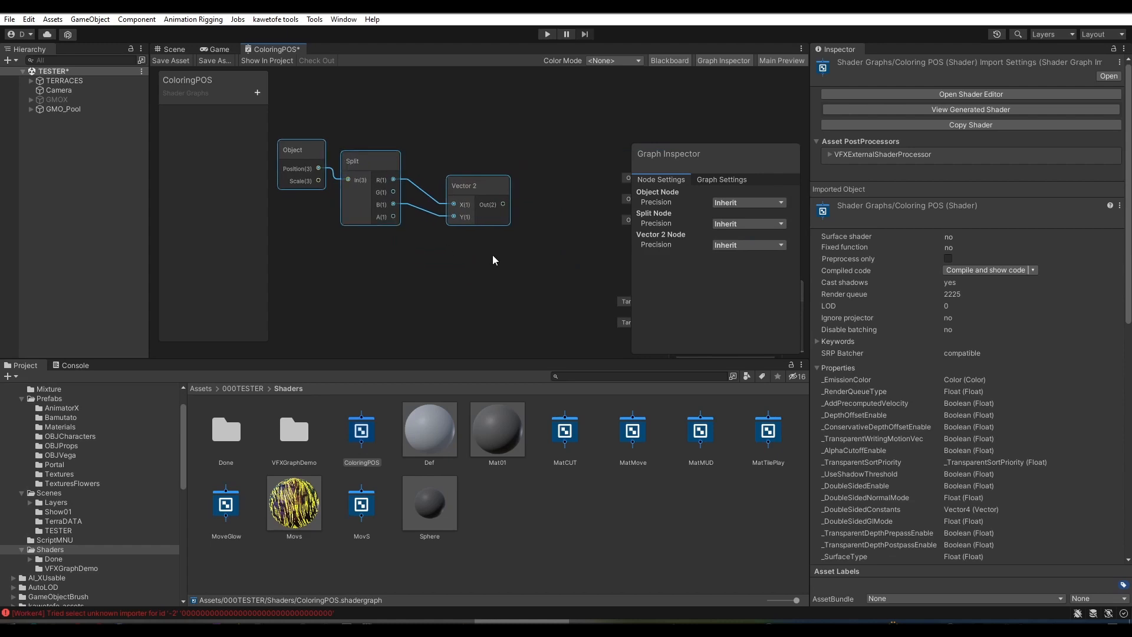
Step: Add an Add node, connect the Vector 2 output to its A input and place it beside the Vector 2 node
key(space)
text(add)
key(Return)
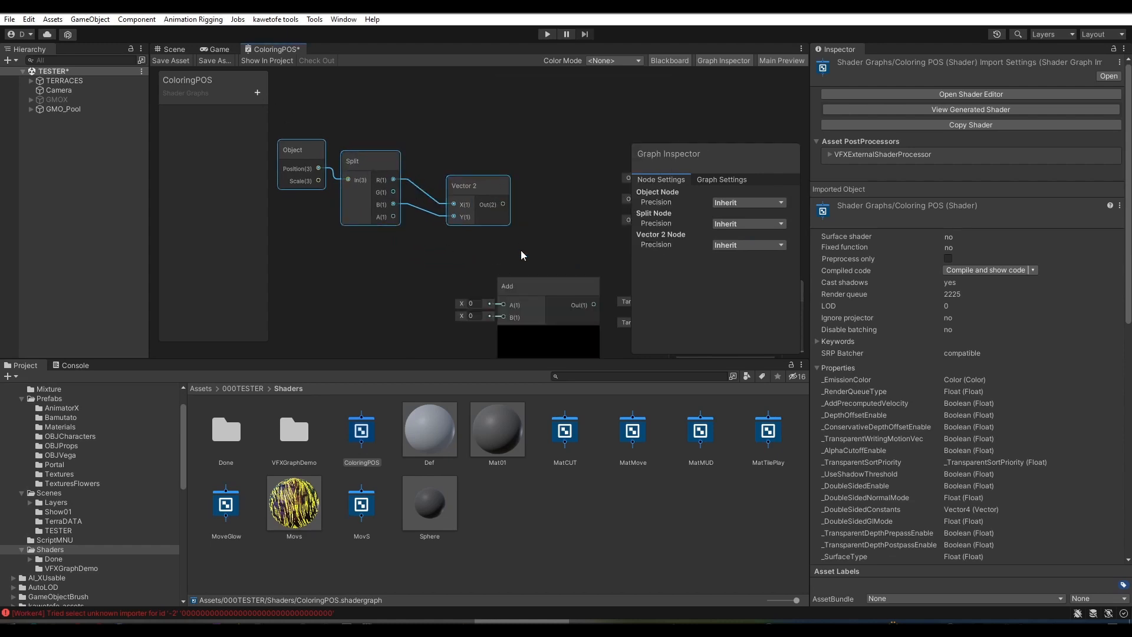
drag(526, 281, 501, 251)
scroll(448, 164, down, 1)
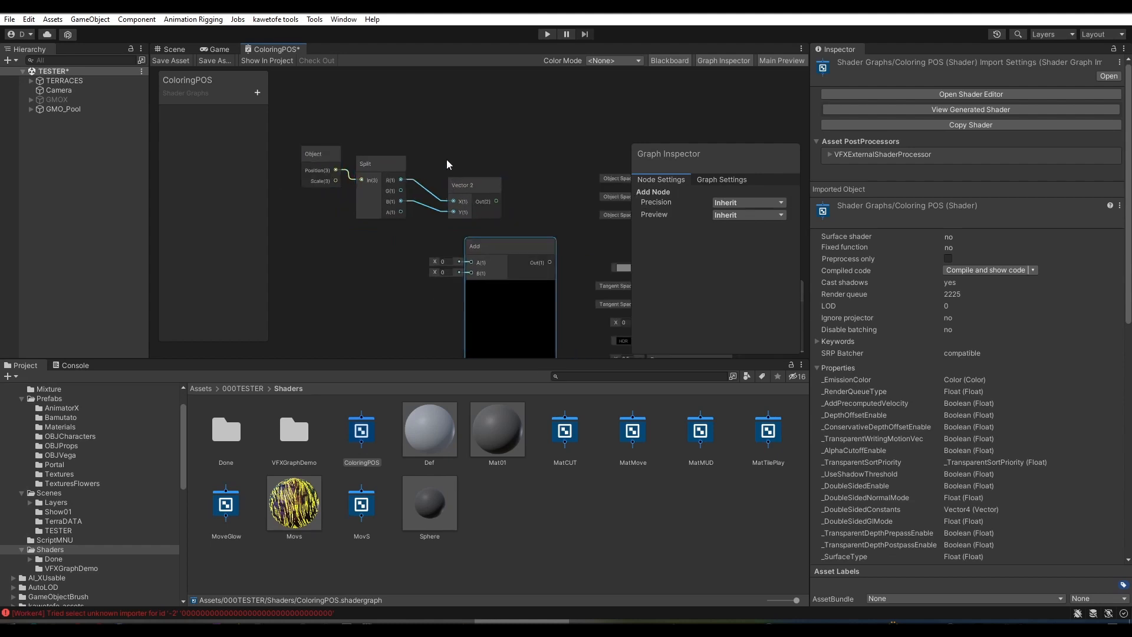
middle_drag(447, 161, 484, 148)
drag(319, 121, 515, 193)
drag(516, 194, 524, 166)
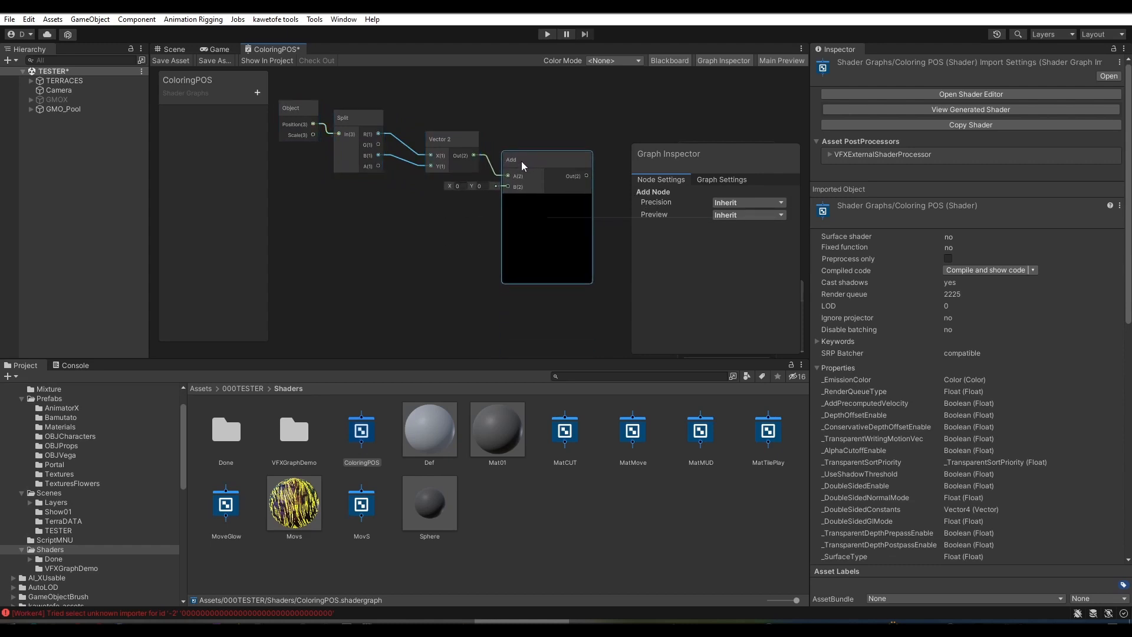
Step: Create a Float property named seed in the ColoringPOS graph and set its default value to 1
click(257, 92)
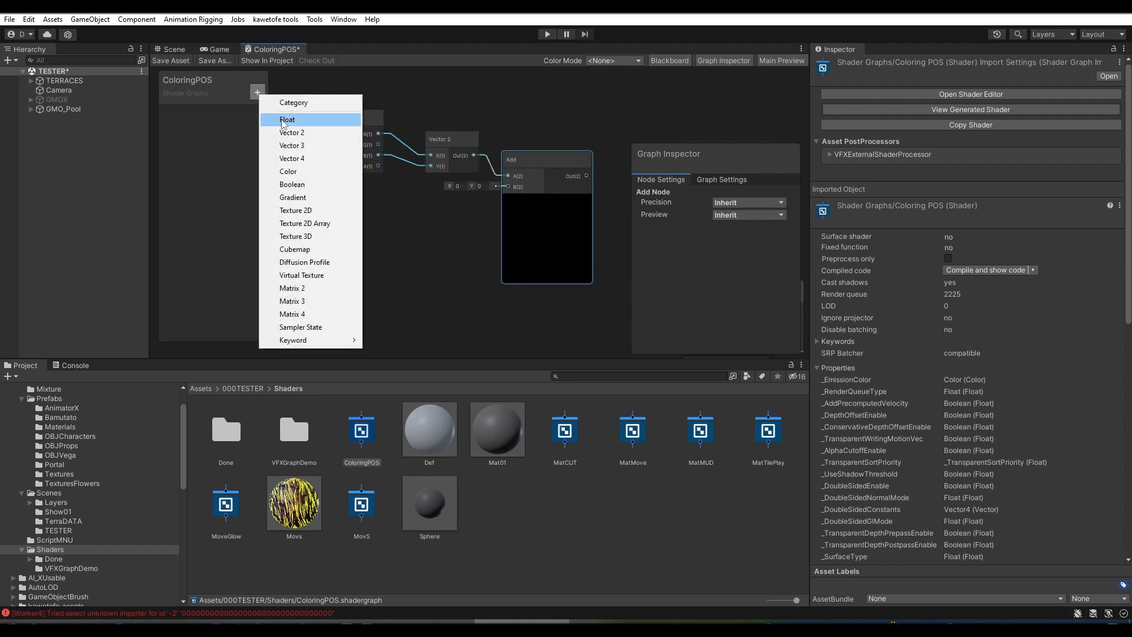
click(283, 119)
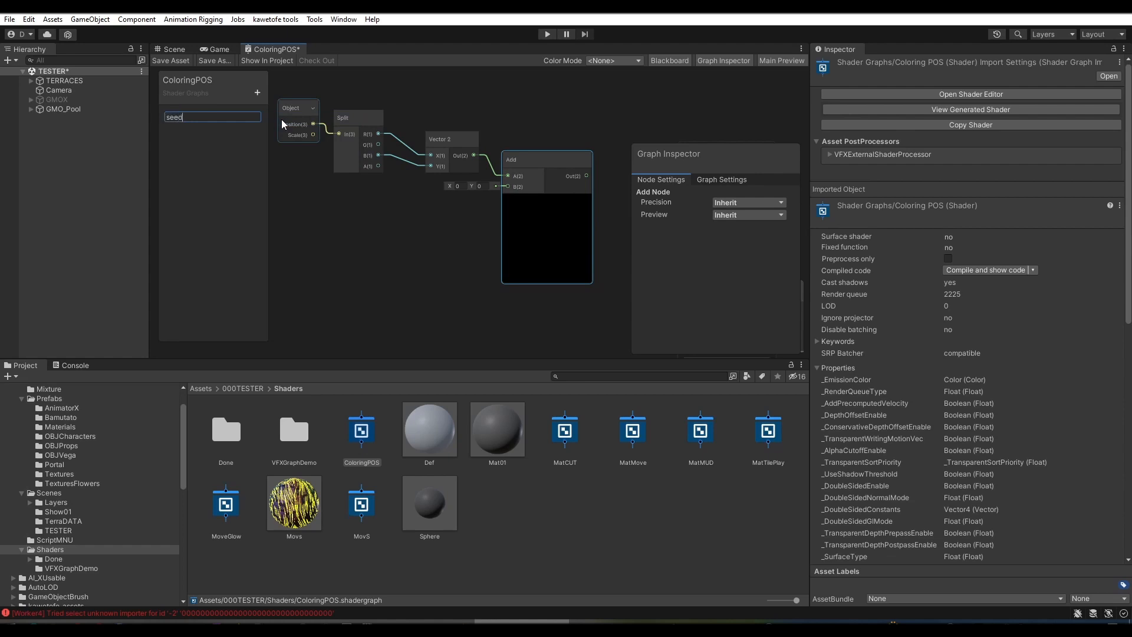
key(Return)
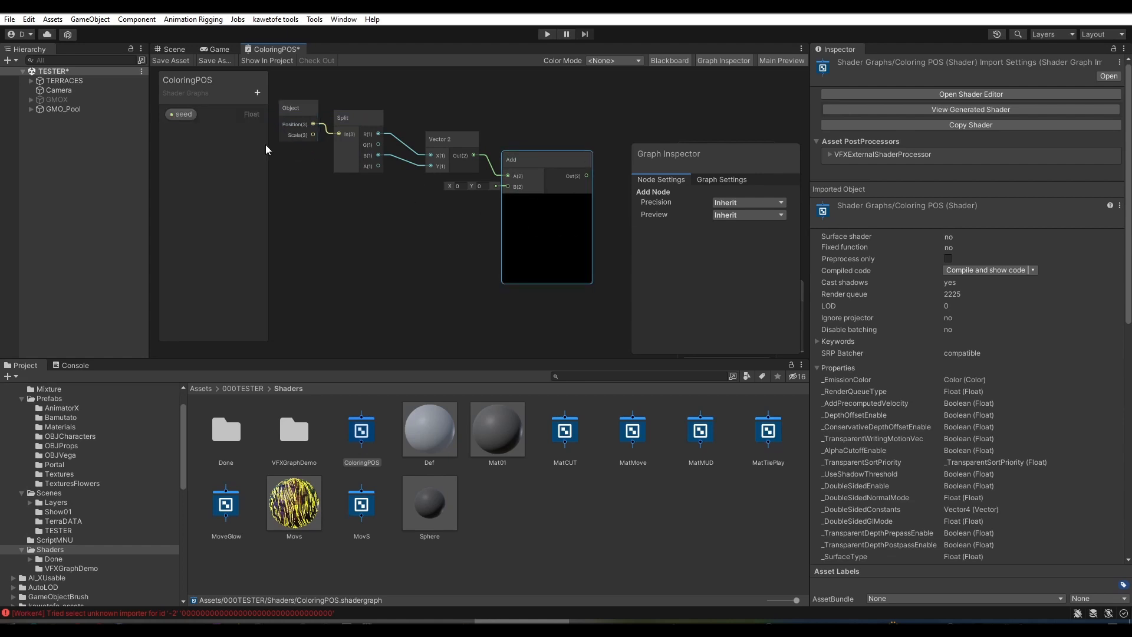
click(183, 115)
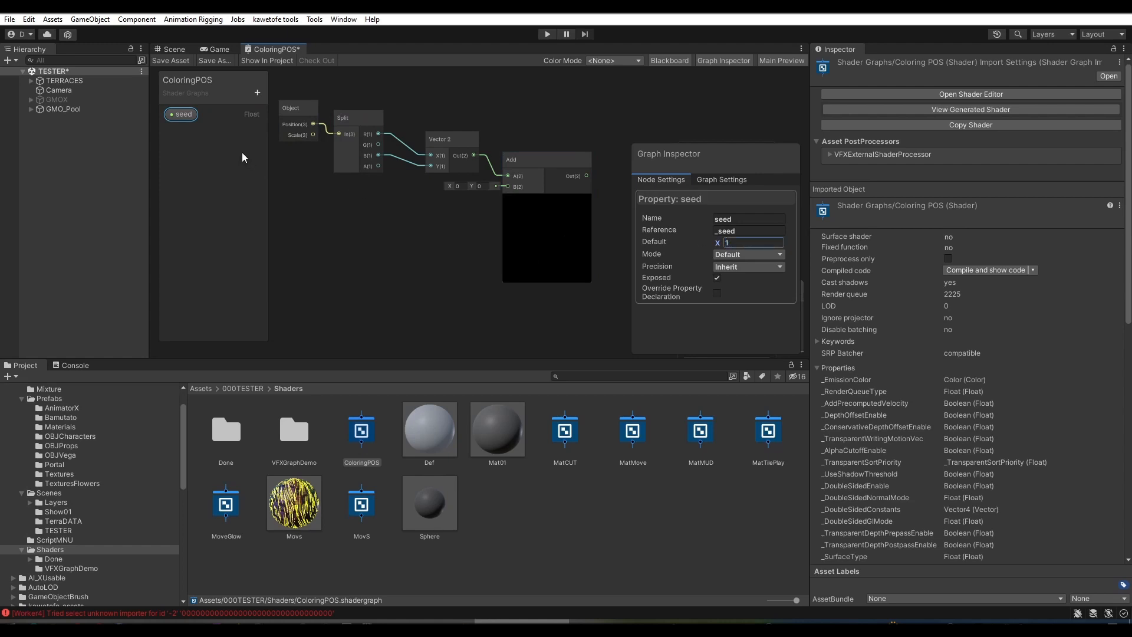
Step: Connect the seed property to the Add node's B input and arrange the Split, Vector 2, seed and Add nodes compactly beside the Object node
drag(184, 115, 504, 193)
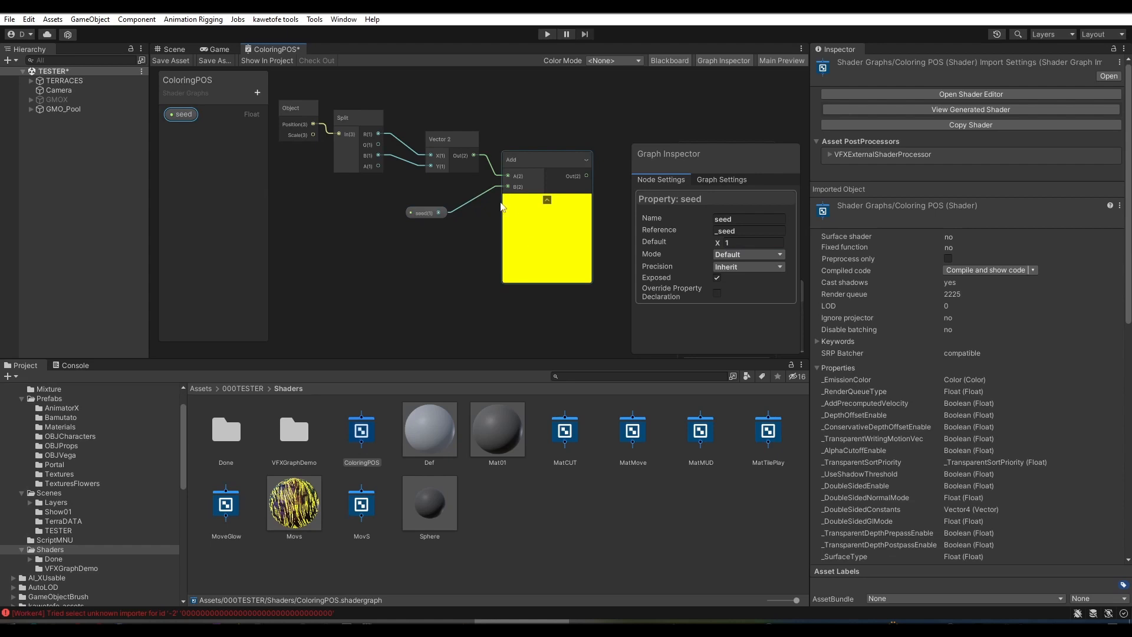
middle_drag(501, 206, 518, 223)
click(370, 132)
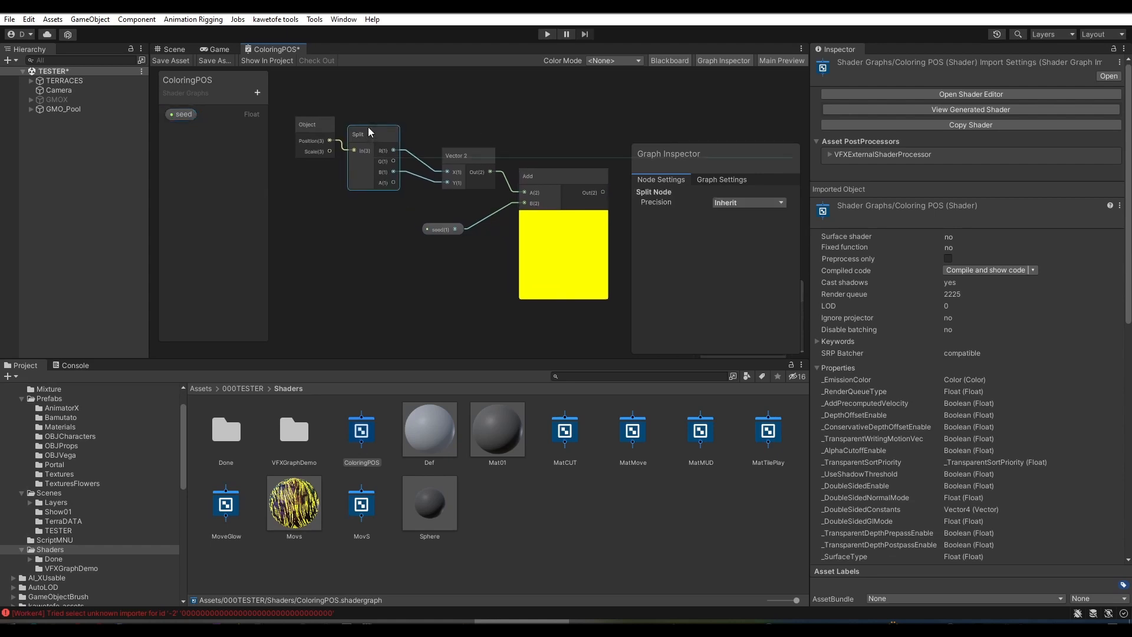
drag(368, 127, 366, 170)
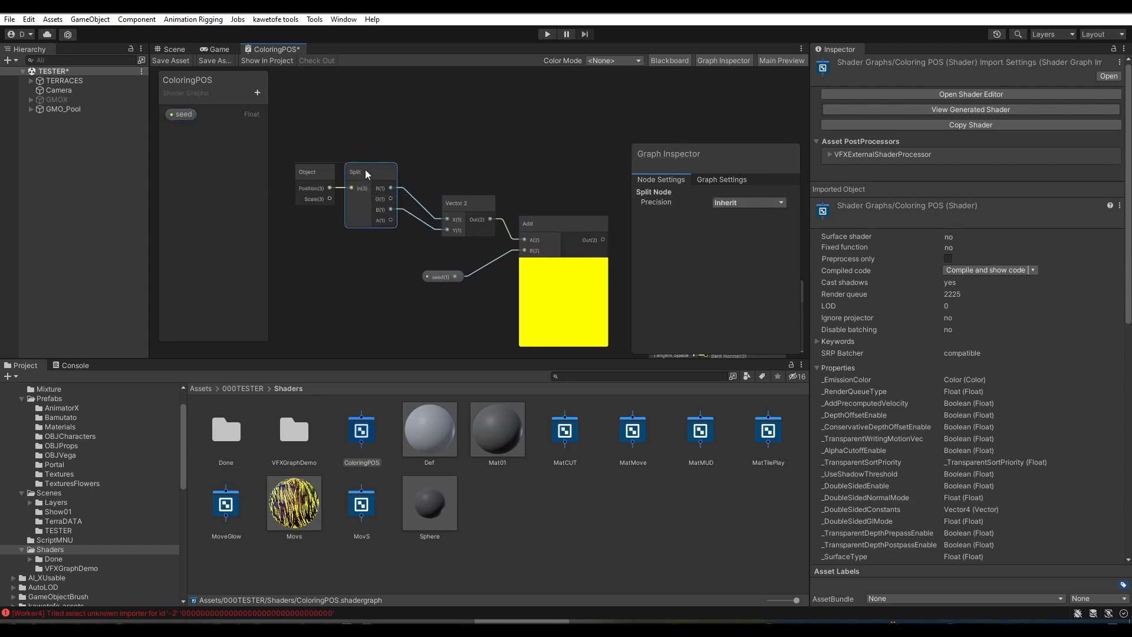
drag(466, 211, 434, 186)
drag(449, 276, 438, 228)
drag(525, 223, 493, 191)
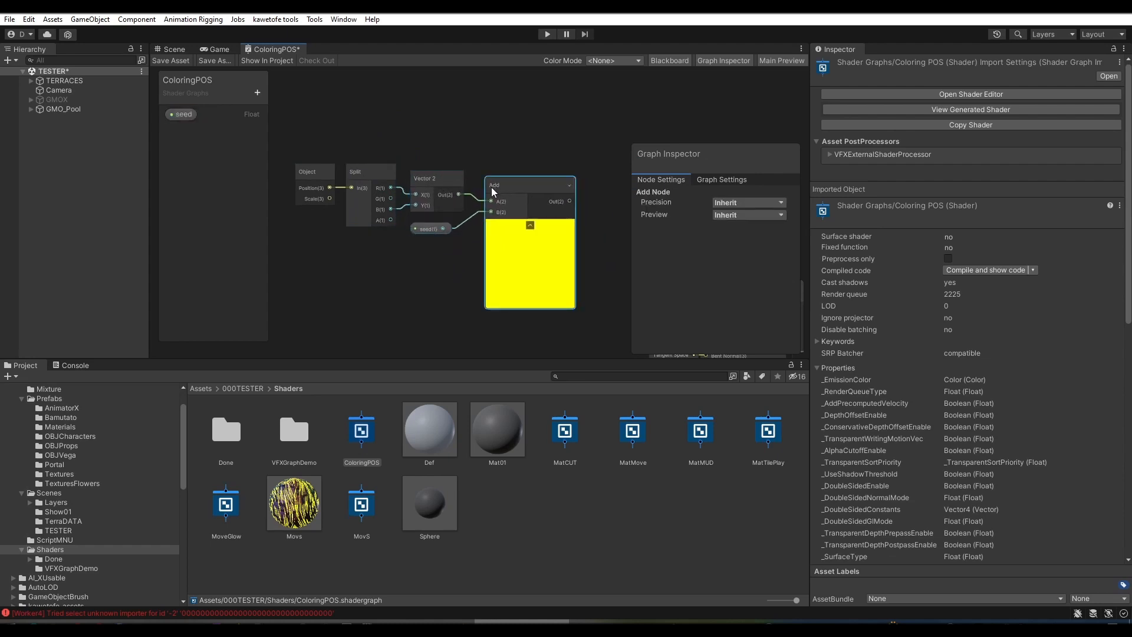
Step: Maximize the shader graph window and save the ColoringPOS asset
scroll(436, 208, up, 2)
middle_drag(408, 250, 432, 188)
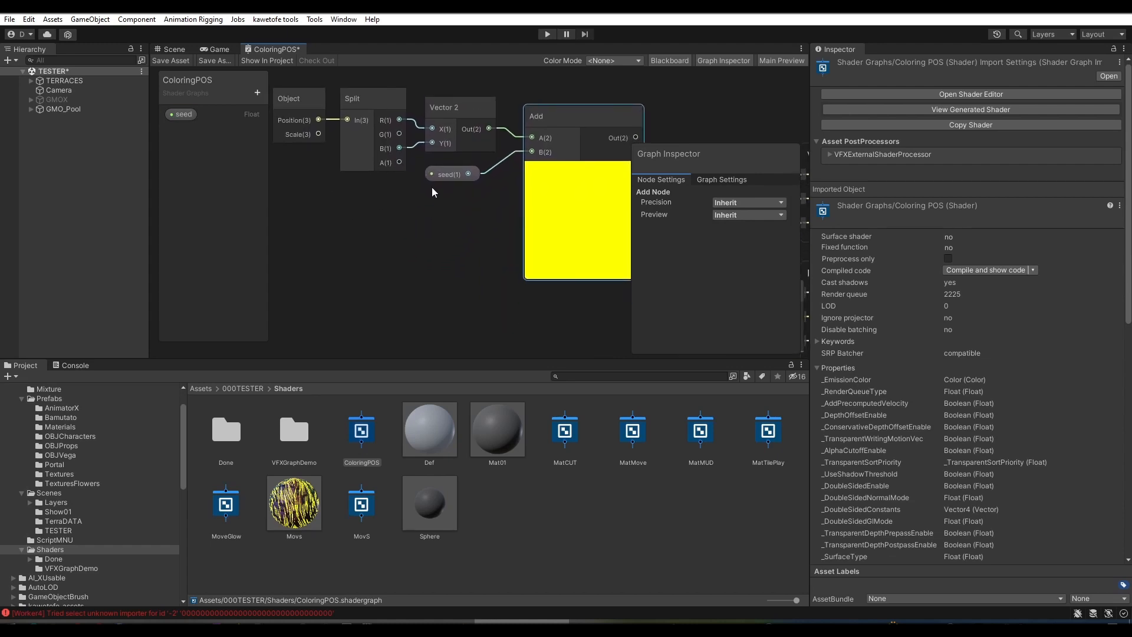
key(space)
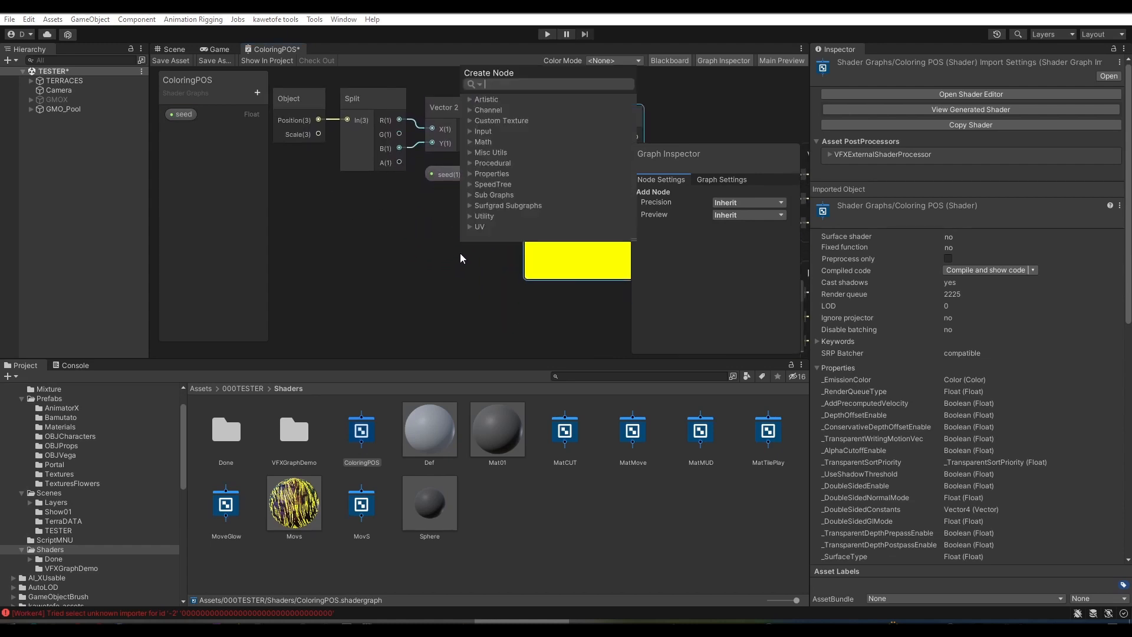
click(427, 275)
key(shift+space)
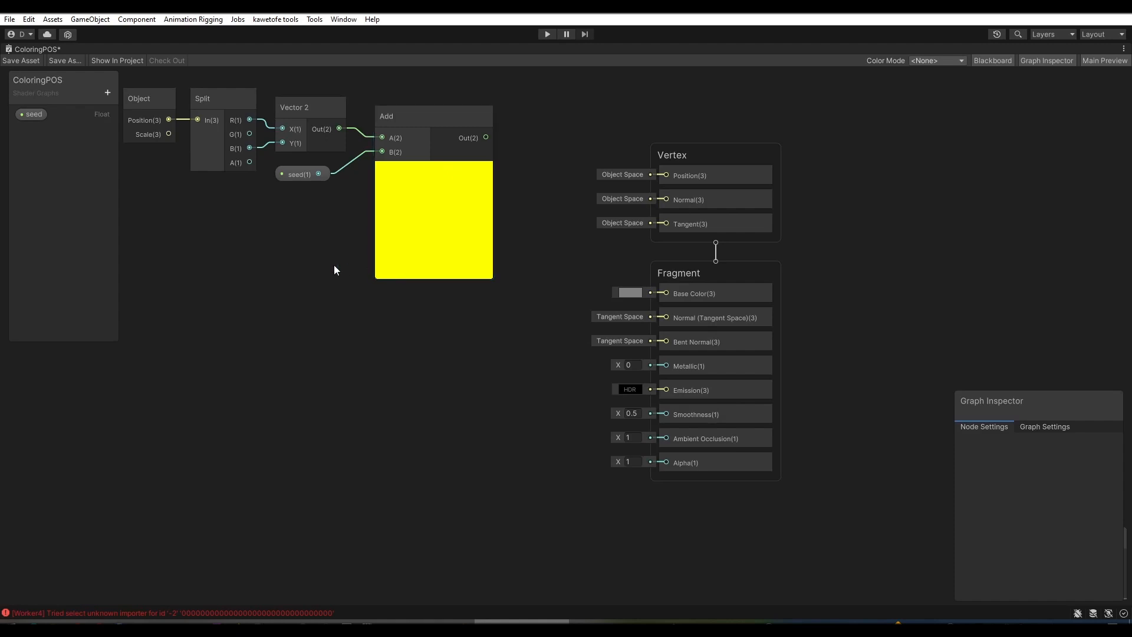
middle_drag(317, 269, 369, 301)
click(24, 61)
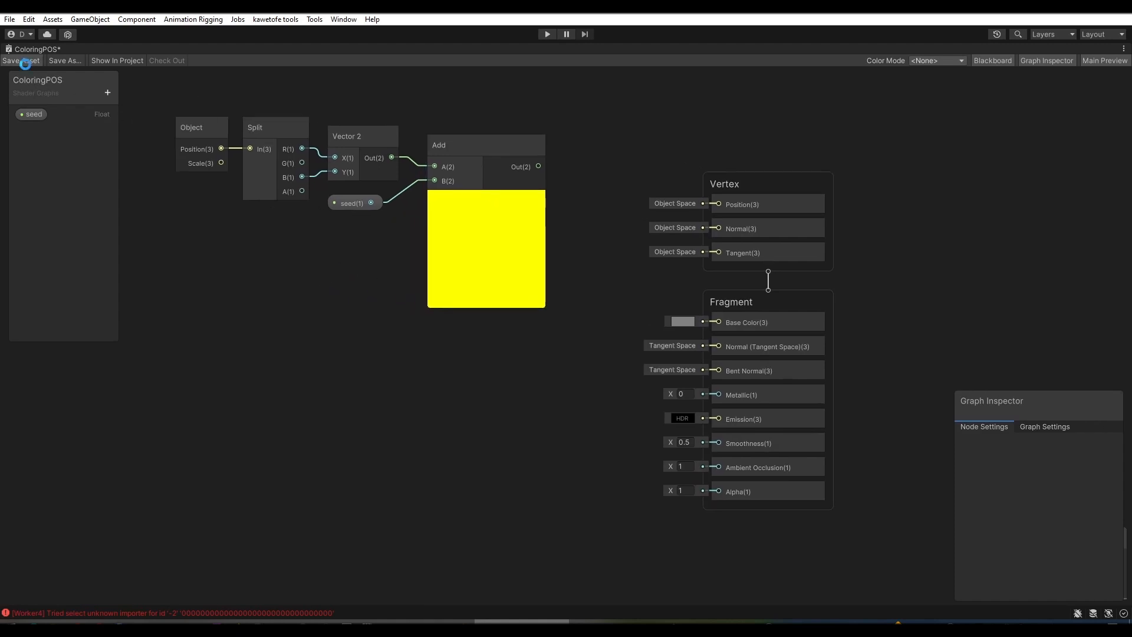
Step: Move the Object, Split, Vector 2, seed and Add nodes together, farther away from the Vertex and Fragment blocks
scroll(392, 295, down, 2)
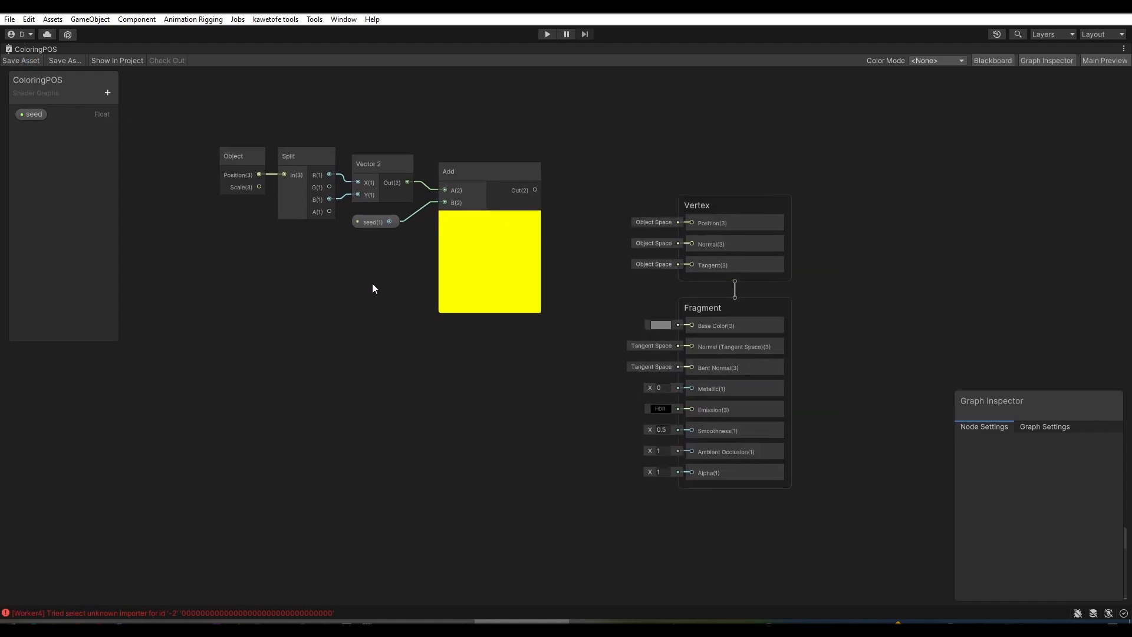
drag(506, 321, 505, 321)
drag(474, 185, 384, 160)
Step: Add a Gradient Noise node between the Add node and the Vertex and Fragment blocks, and connect the Add output to its UV input
key(space)
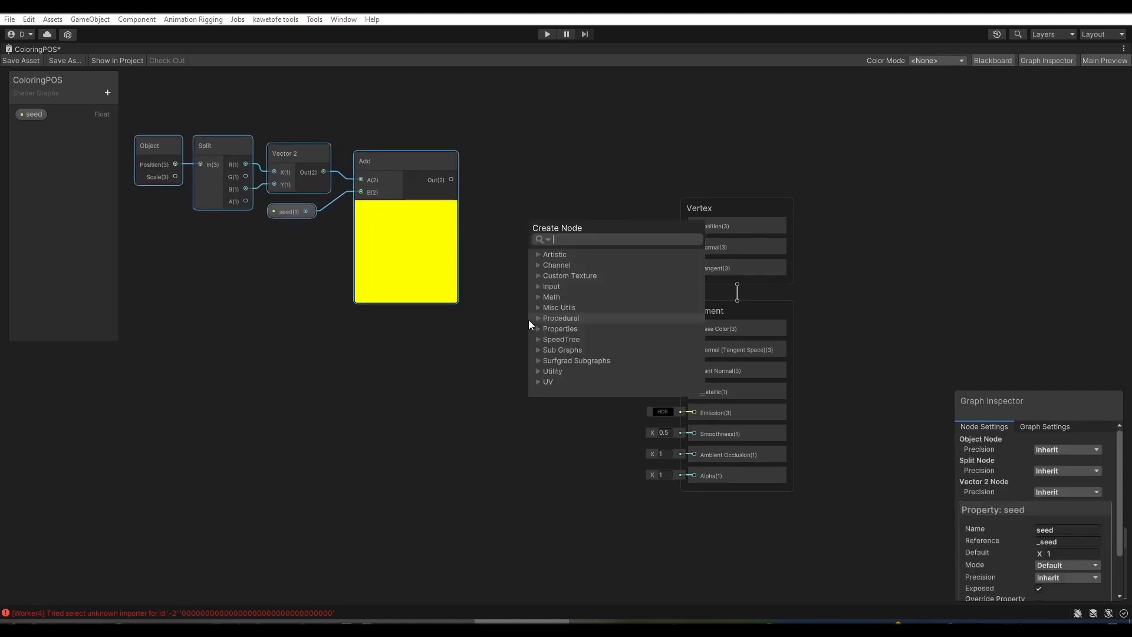
text(noi)
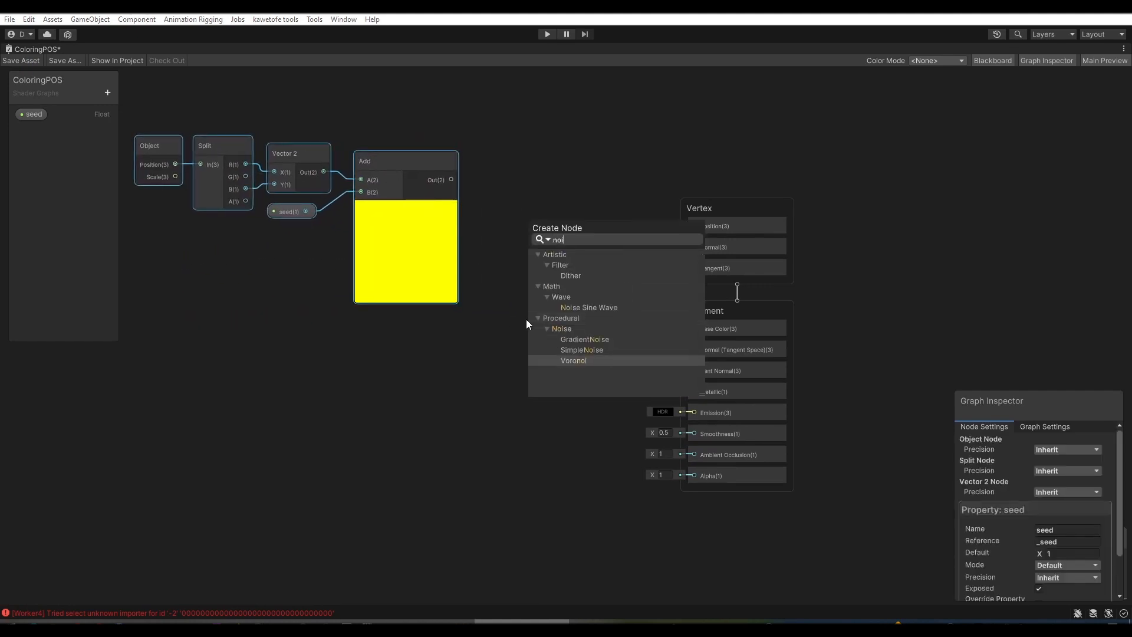
click(574, 340)
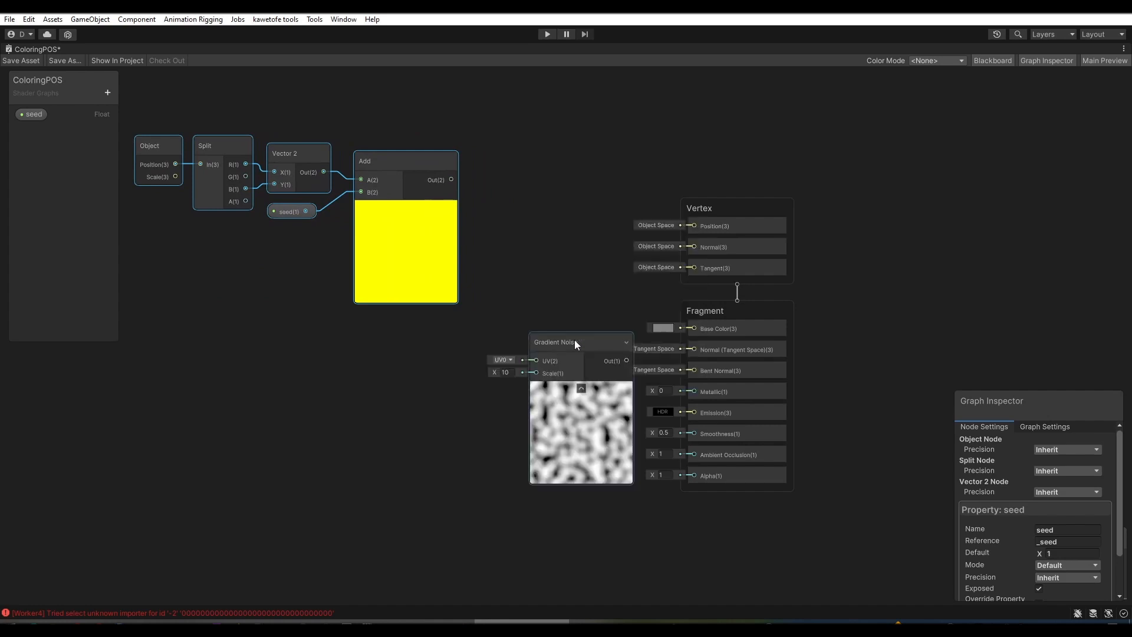
drag(714, 306, 805, 289)
click(702, 302)
drag(652, 317, 538, 161)
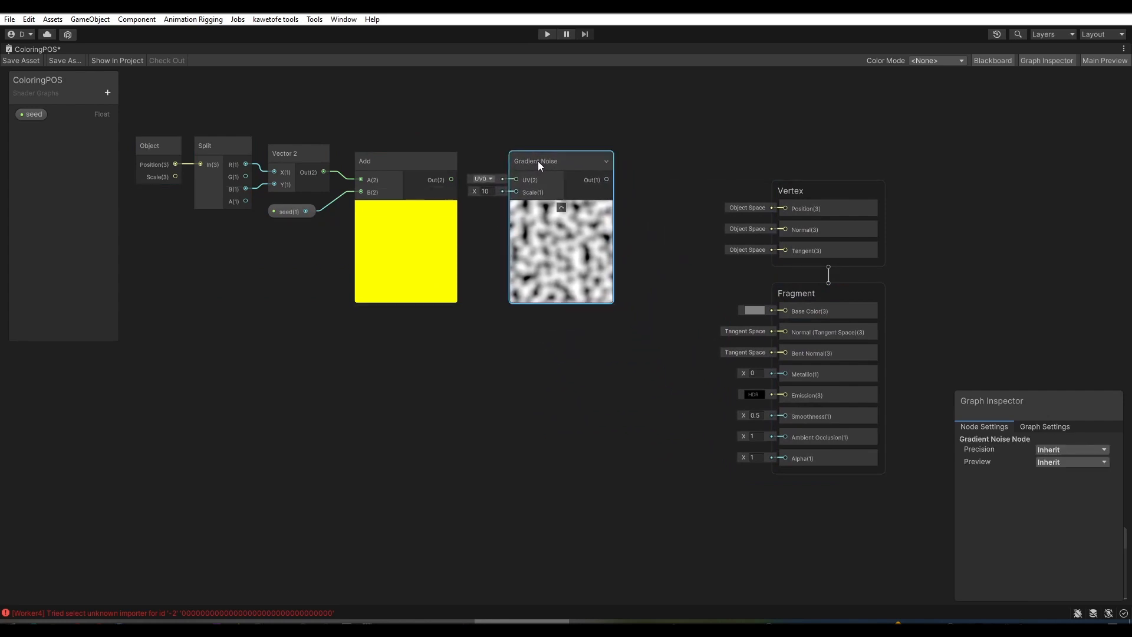
drag(451, 179, 515, 179)
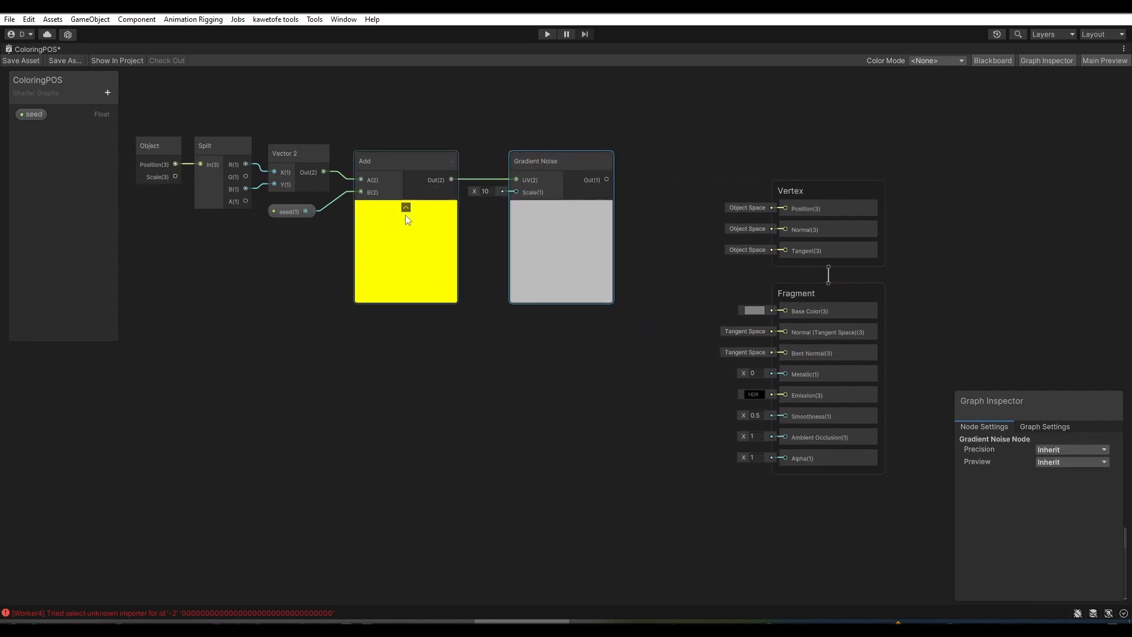
Step: Create a Float property named Noise with a default of 10 and connect it to the Gradient Noise node's Scale input
click(107, 92)
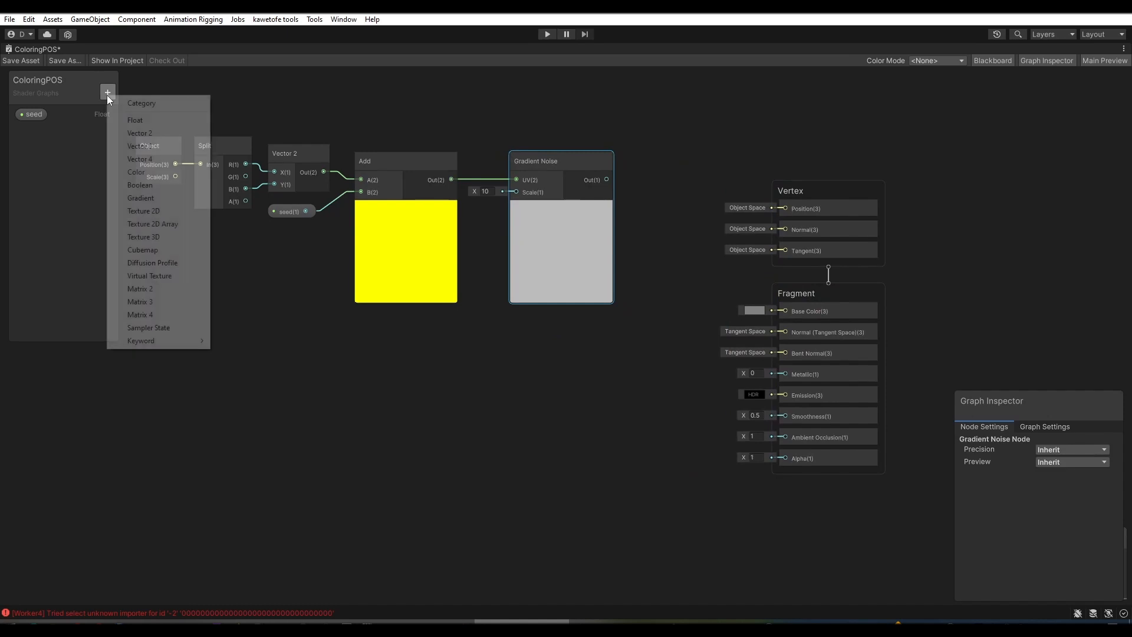
click(139, 121)
text(Noise)
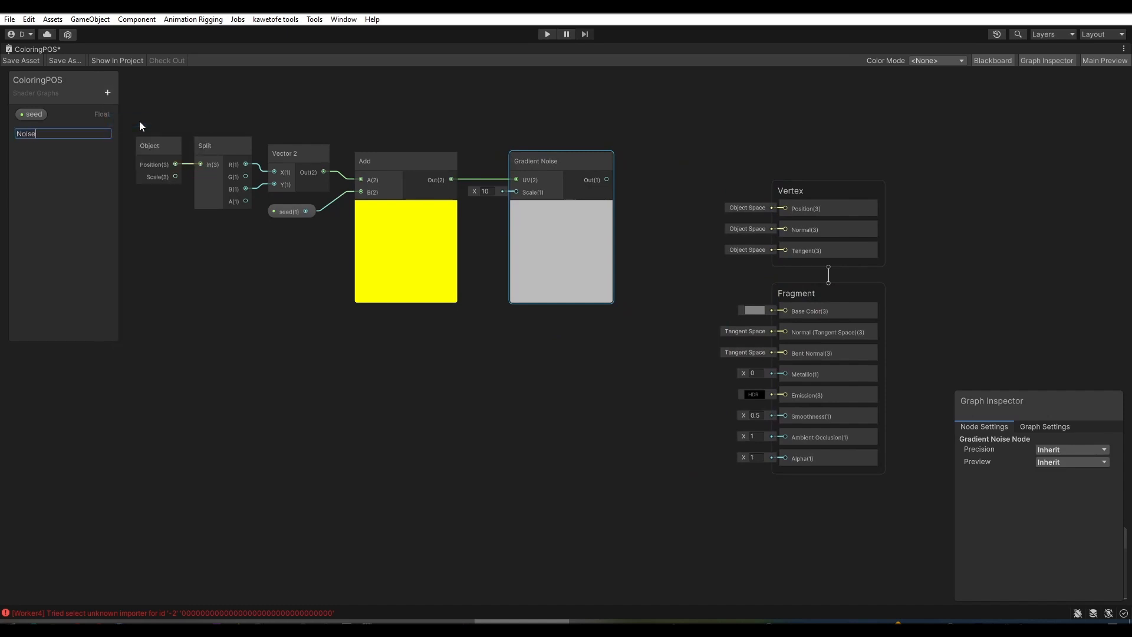
key(Return)
drag(41, 137, 349, 152)
drag(425, 132, 516, 192)
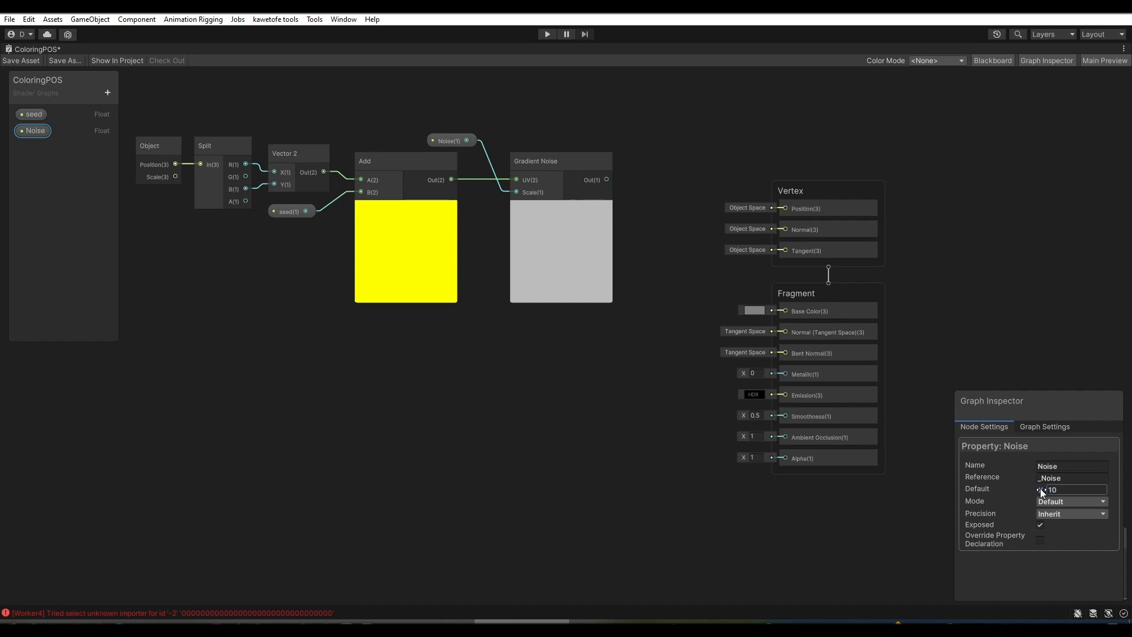
Step: Add a Lerp node between Gradient Noise and the Vertex and Fragment blocks, and connect the Gradient Noise output to its T input
key(space)
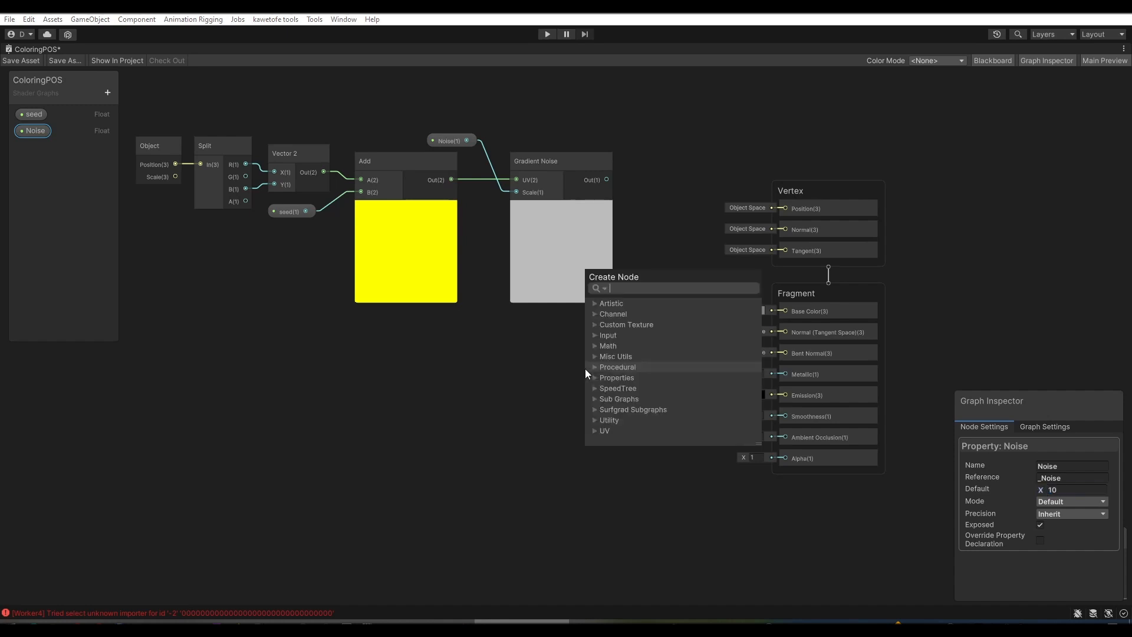
text(lerp)
key(Return)
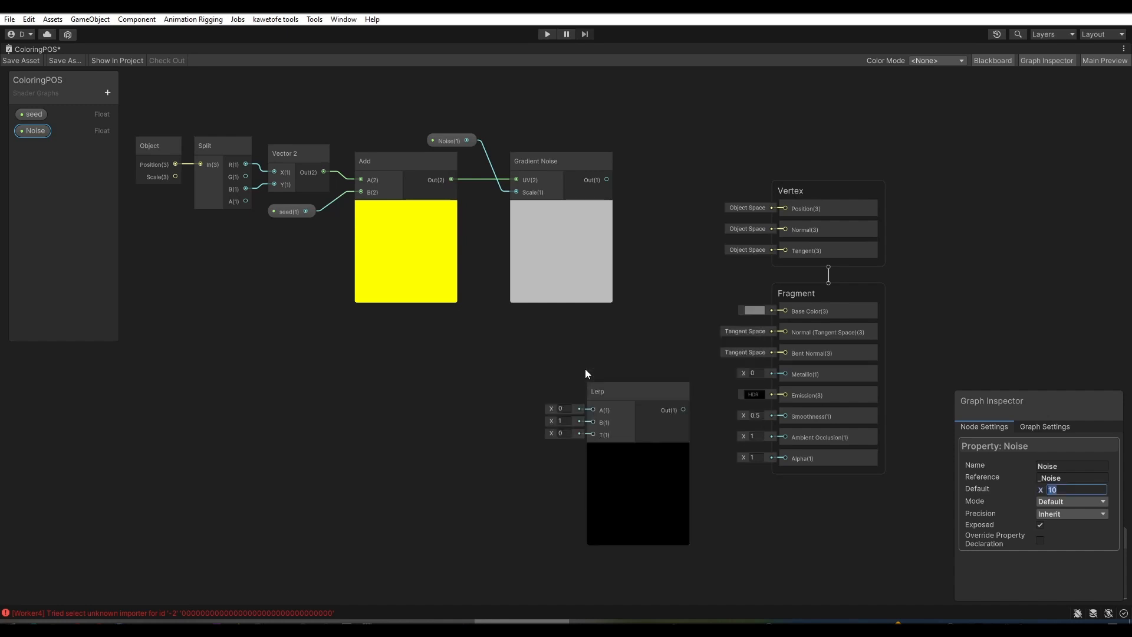
middle_drag(531, 337, 434, 346)
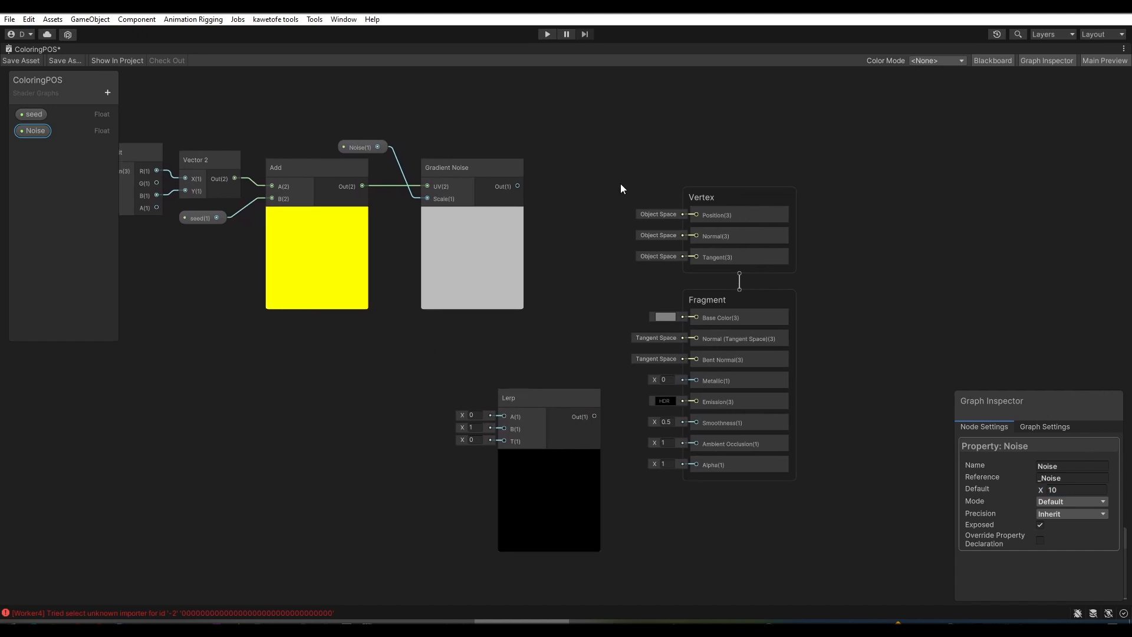
click(748, 277)
drag(732, 197, 814, 194)
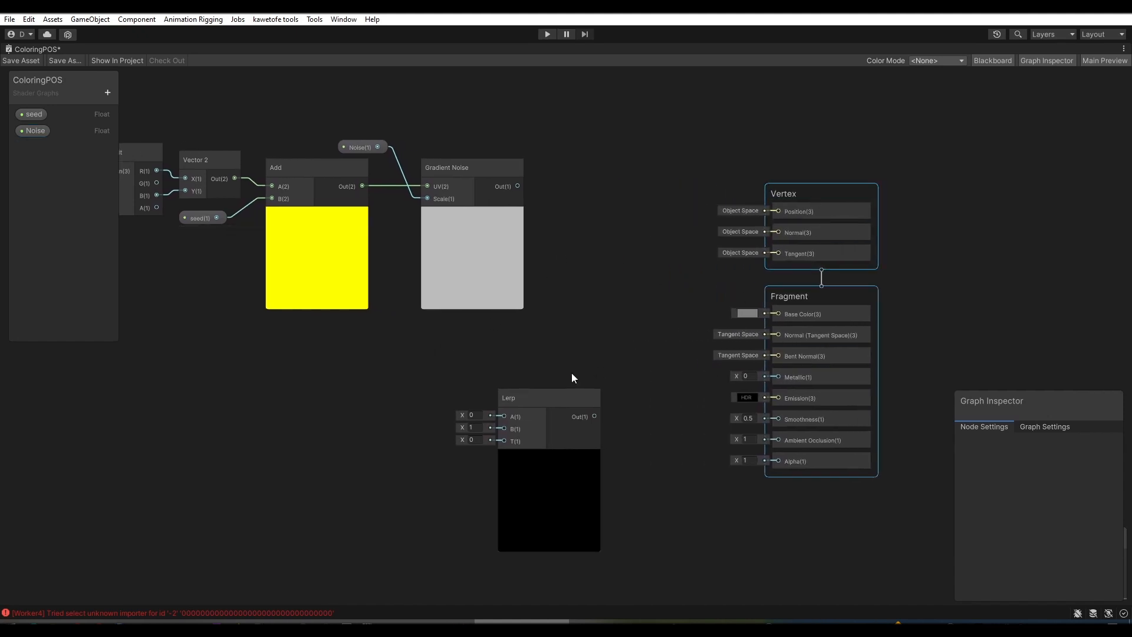
drag(538, 392, 625, 168)
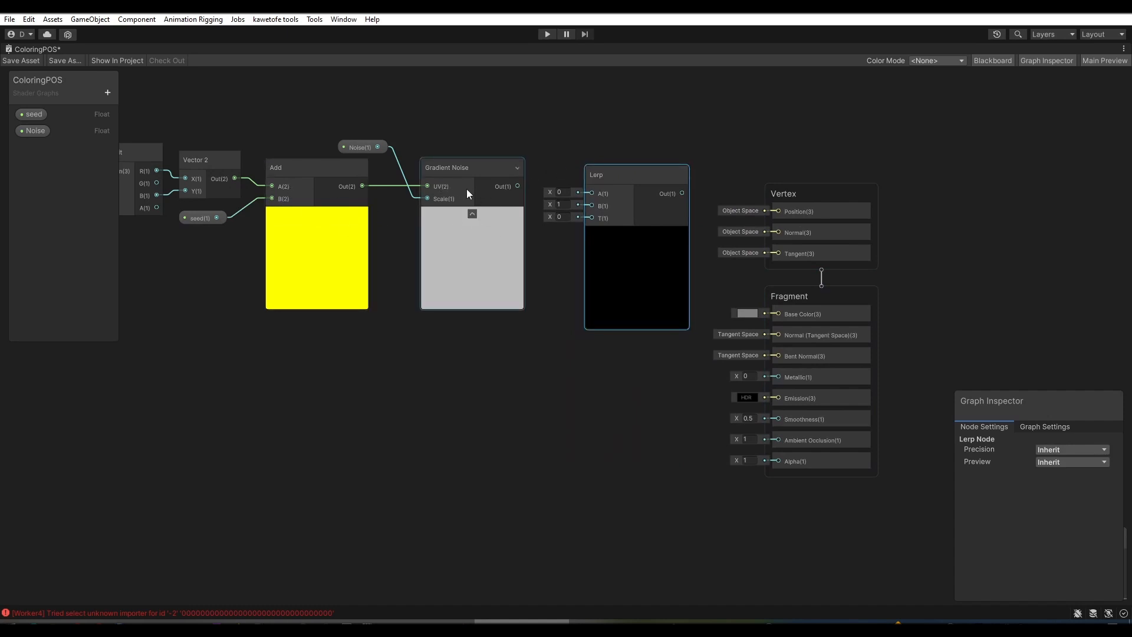
drag(517, 186, 591, 218)
drag(603, 179, 610, 151)
Step: Create a Color property named ColorA in the ColoringPOS graph
click(108, 93)
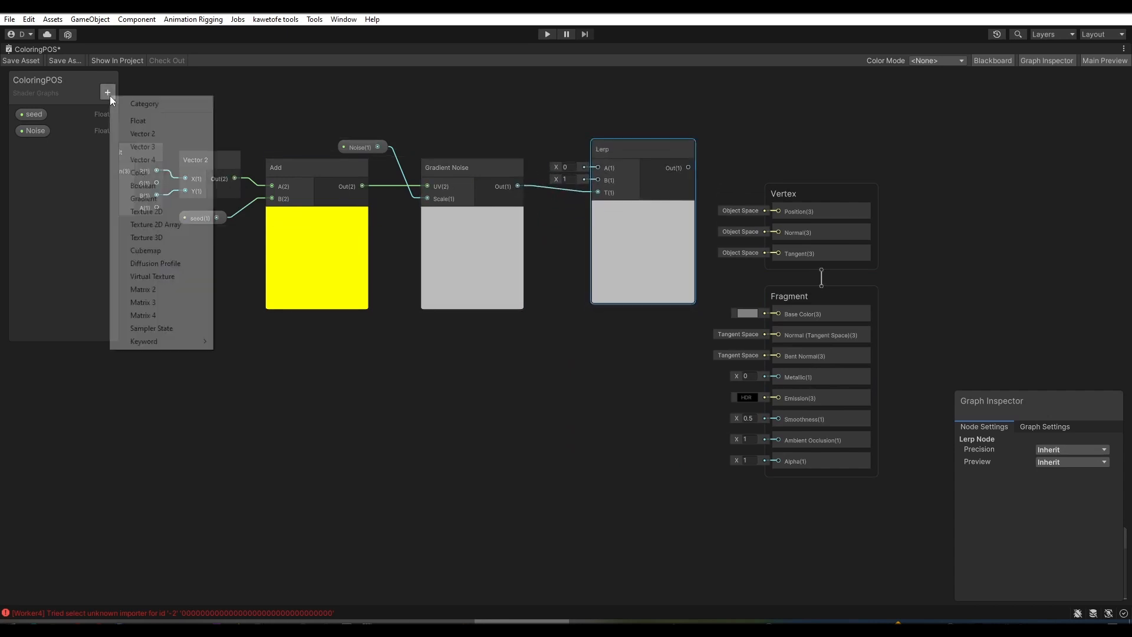
click(135, 172)
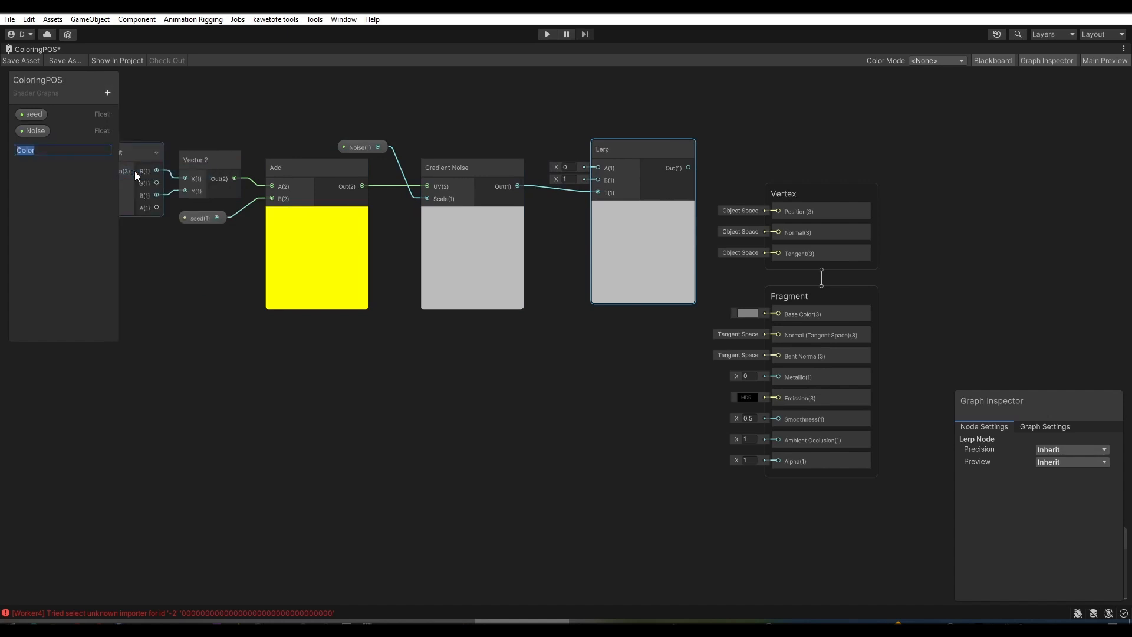
key(Right)
text(A)
key(Return)
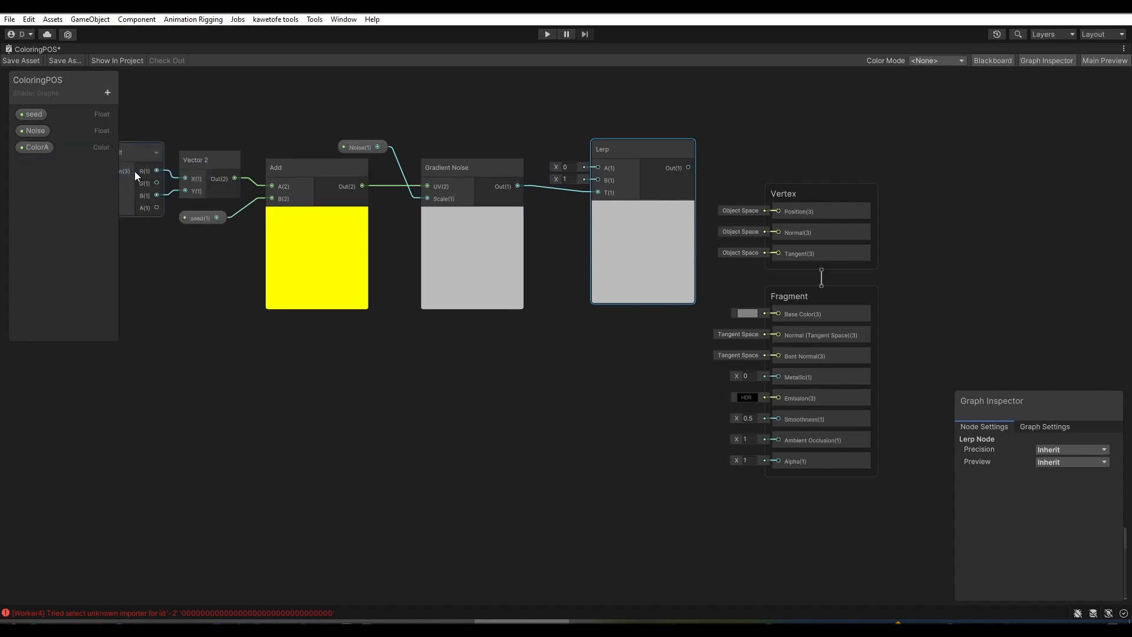
Step: Create a second Color property named ColorB in the ColoringPOS graph
click(107, 91)
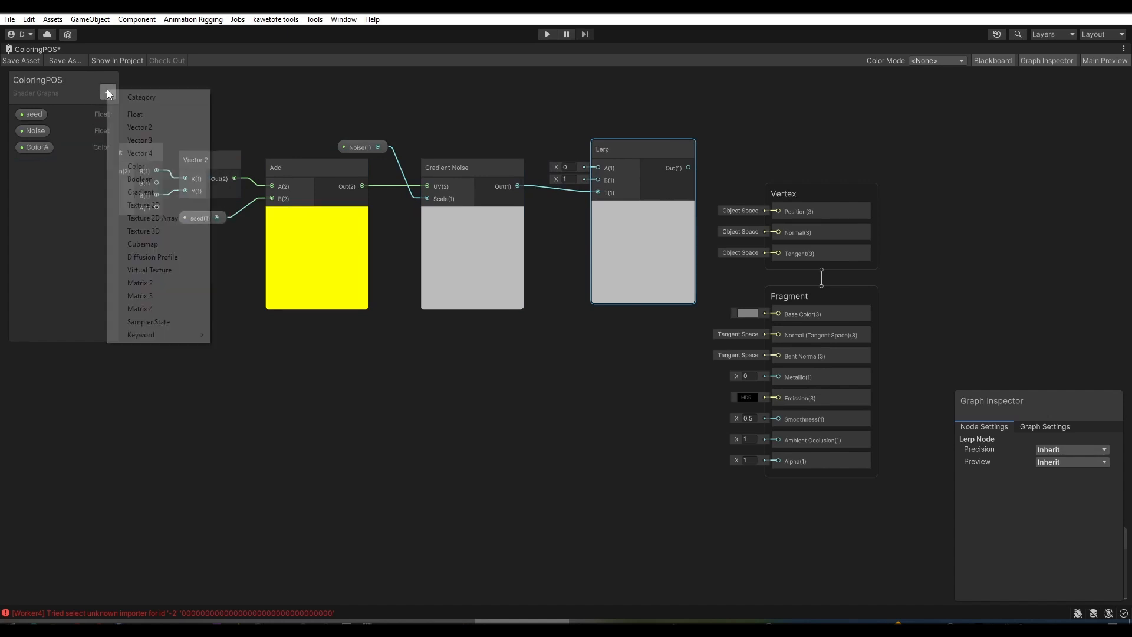
click(132, 165)
key(Right)
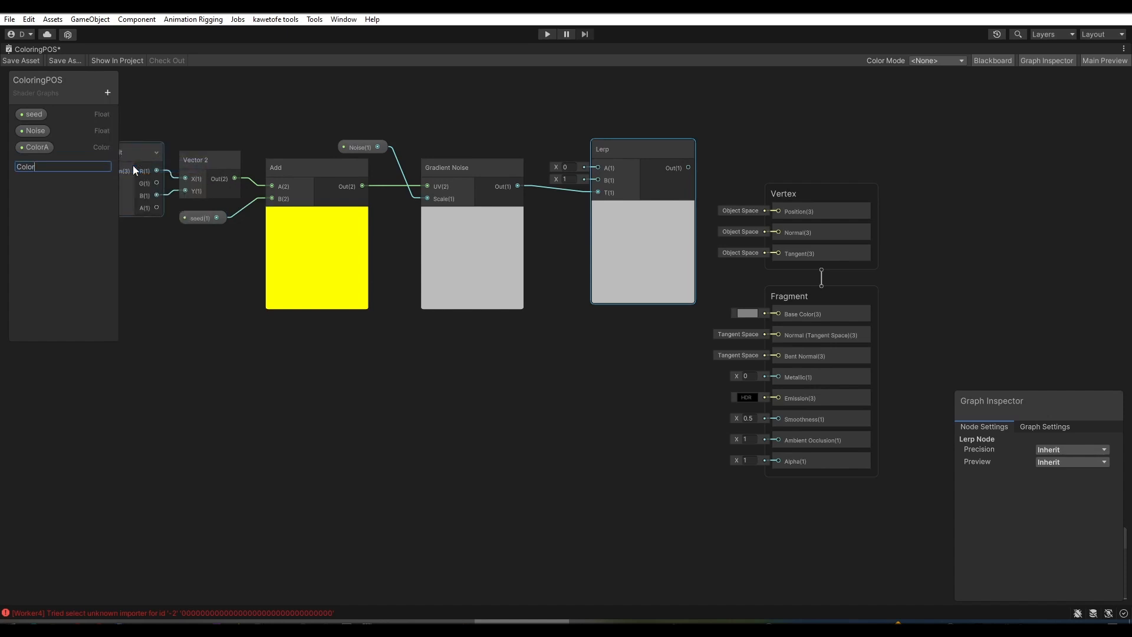
text(B)
key(Return)
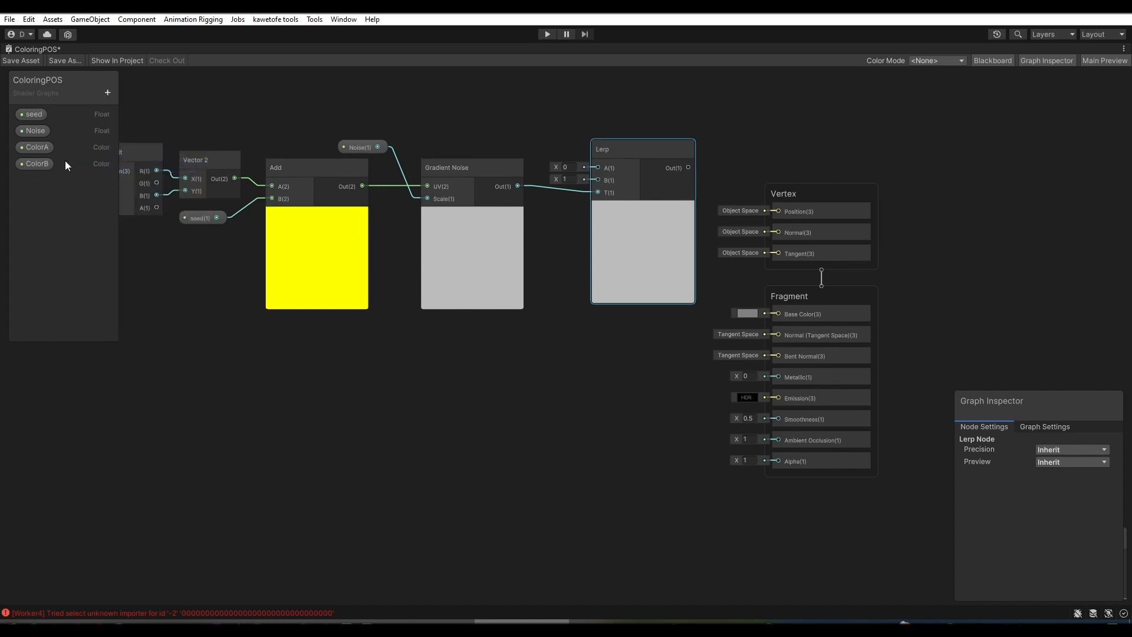
Step: Place ColorA and ColorB in the graph and connect them to the Lerp node's A and B inputs respectively
click(38, 148)
drag(468, 139, 596, 167)
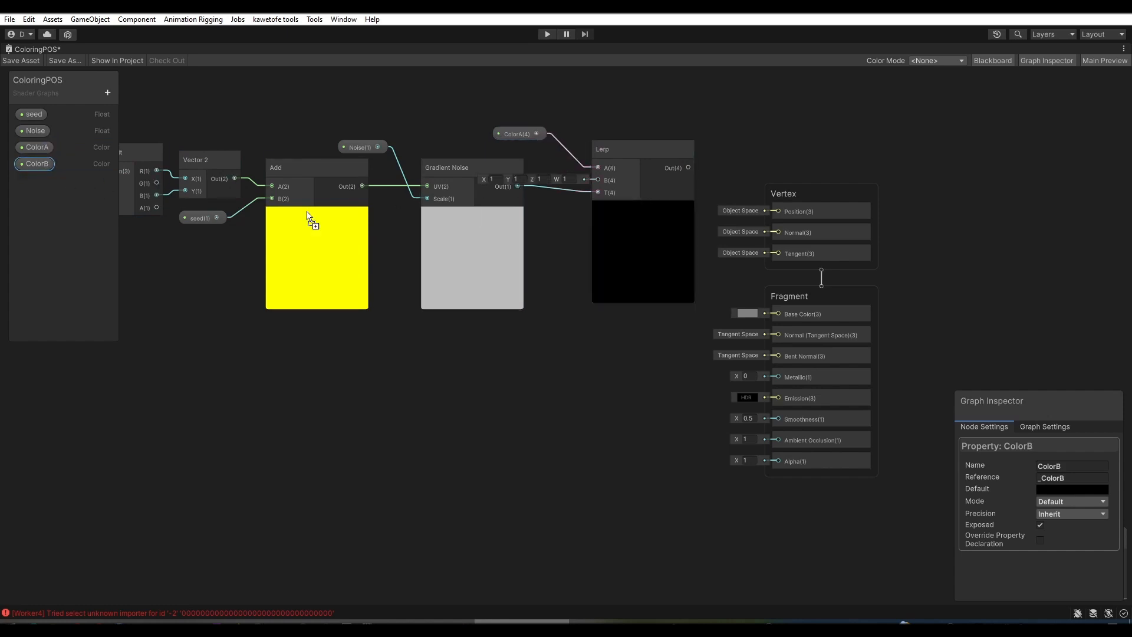
drag(308, 216, 598, 180)
drag(571, 220, 568, 219)
drag(521, 155, 509, 151)
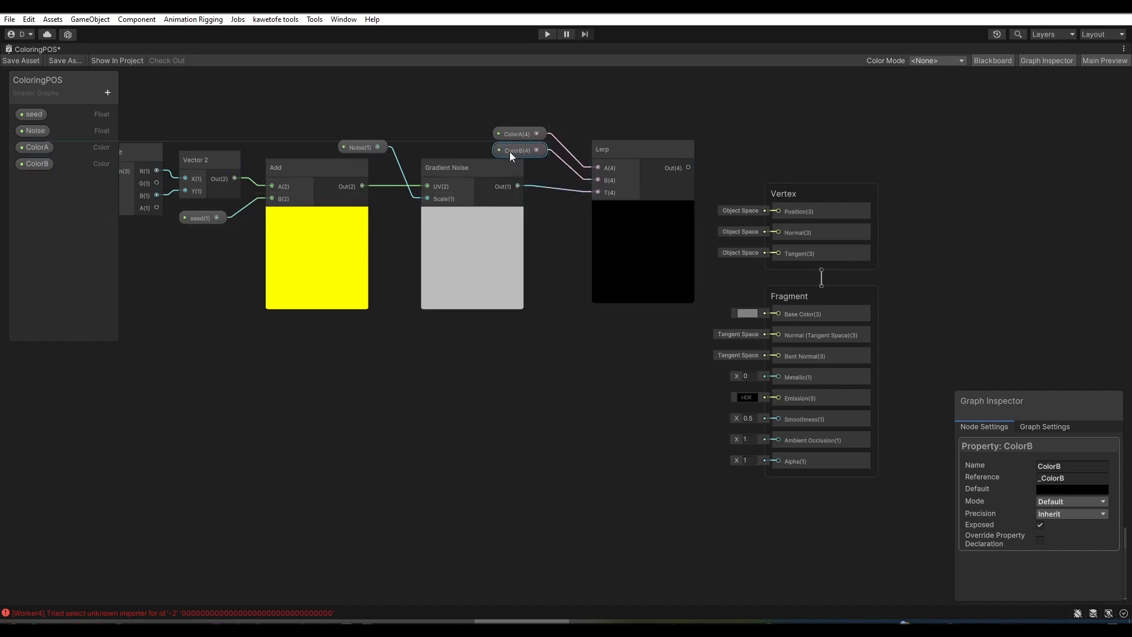
Step: Connect the Lerp output to the Fragment block's Base Color and save the ColoringPOS shader graph
click(111, 63)
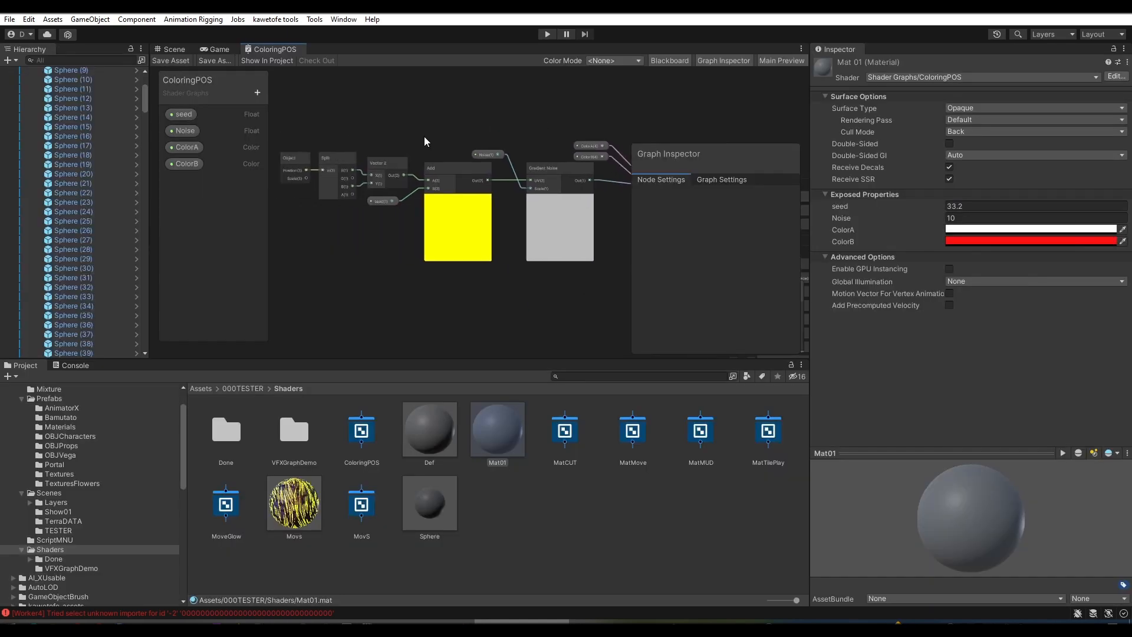
middle_drag(423, 132, 315, 116)
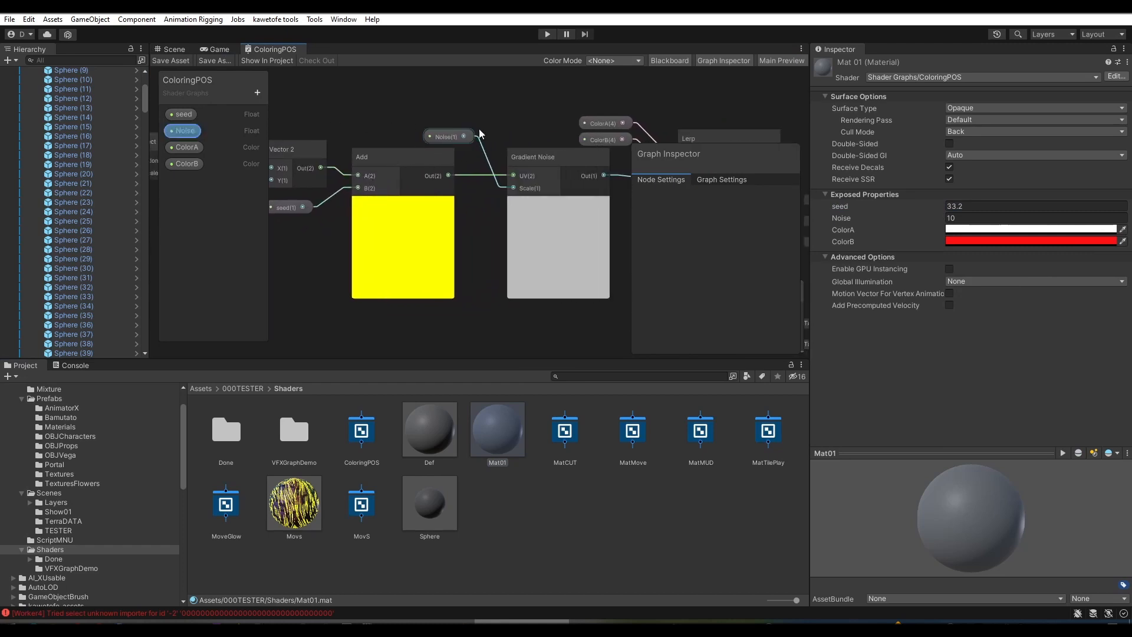
middle_drag(498, 122, 261, 118)
middle_drag(465, 101, 417, 100)
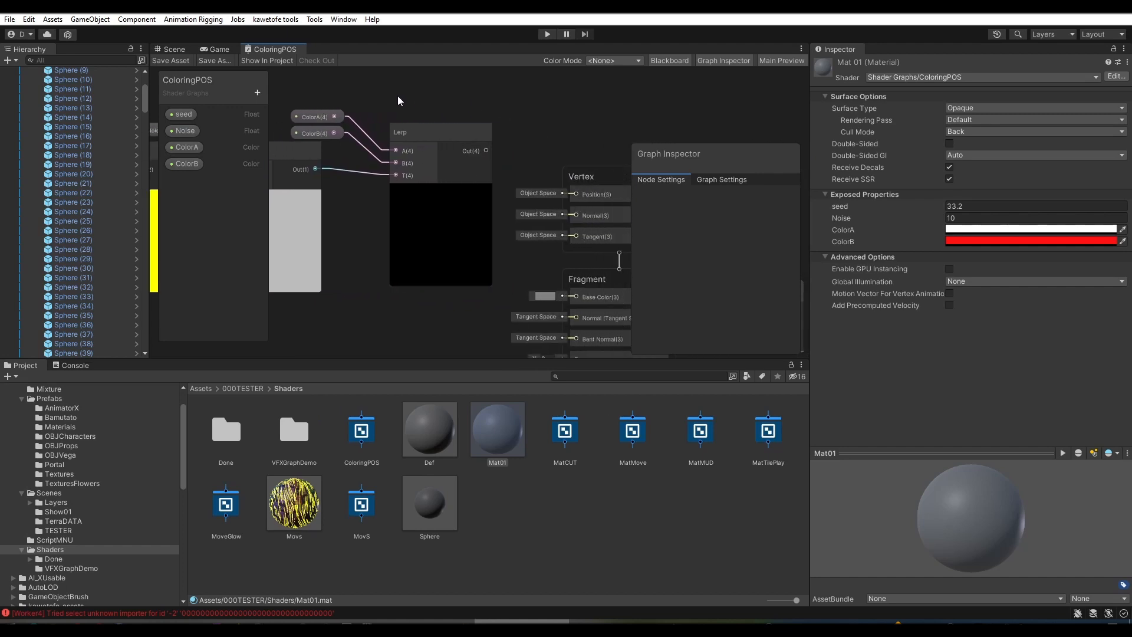
drag(483, 151, 566, 274)
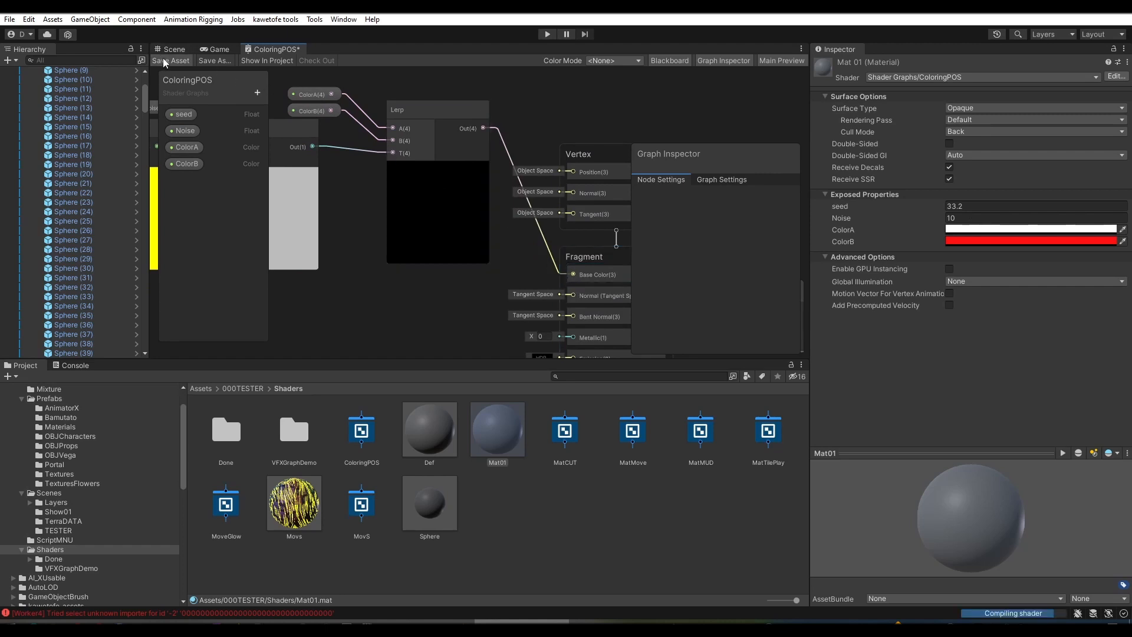
click(184, 61)
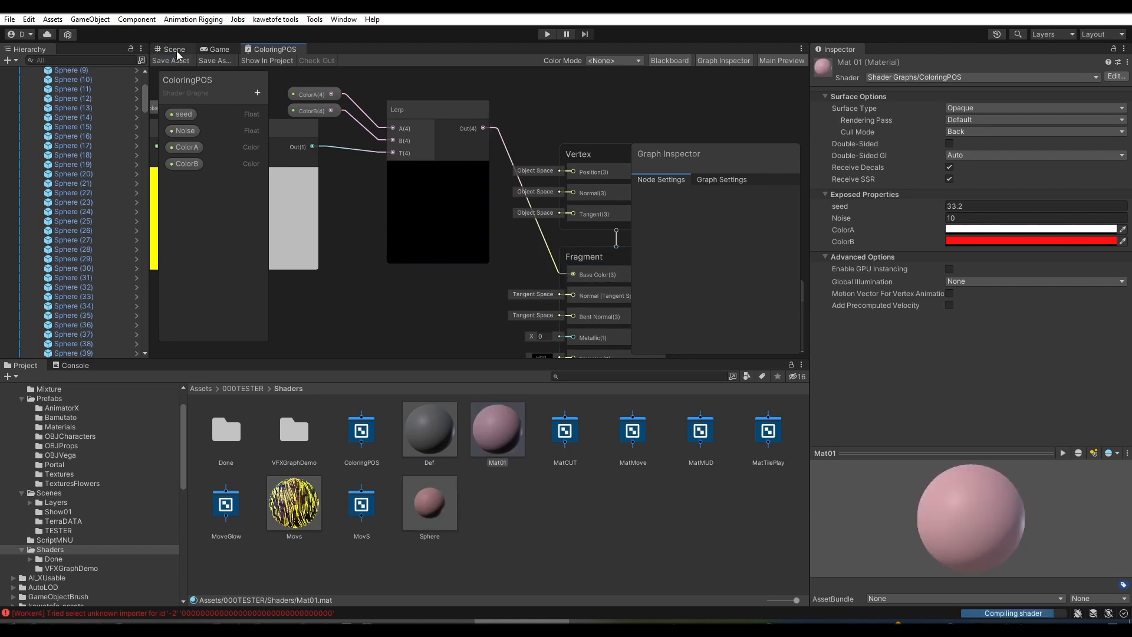
Step: Return to the Scene view and change the Mat01 material's ColorB from its Exposed Properties to orange
click(176, 49)
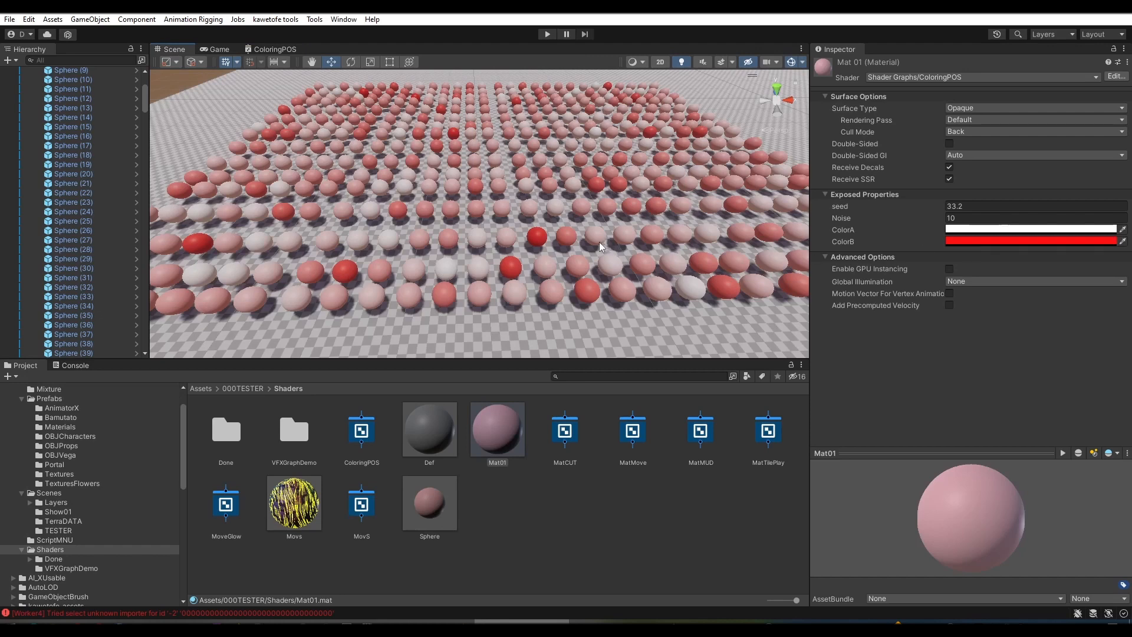
scroll(598, 242, down, 1)
middle_drag(599, 242, 576, 250)
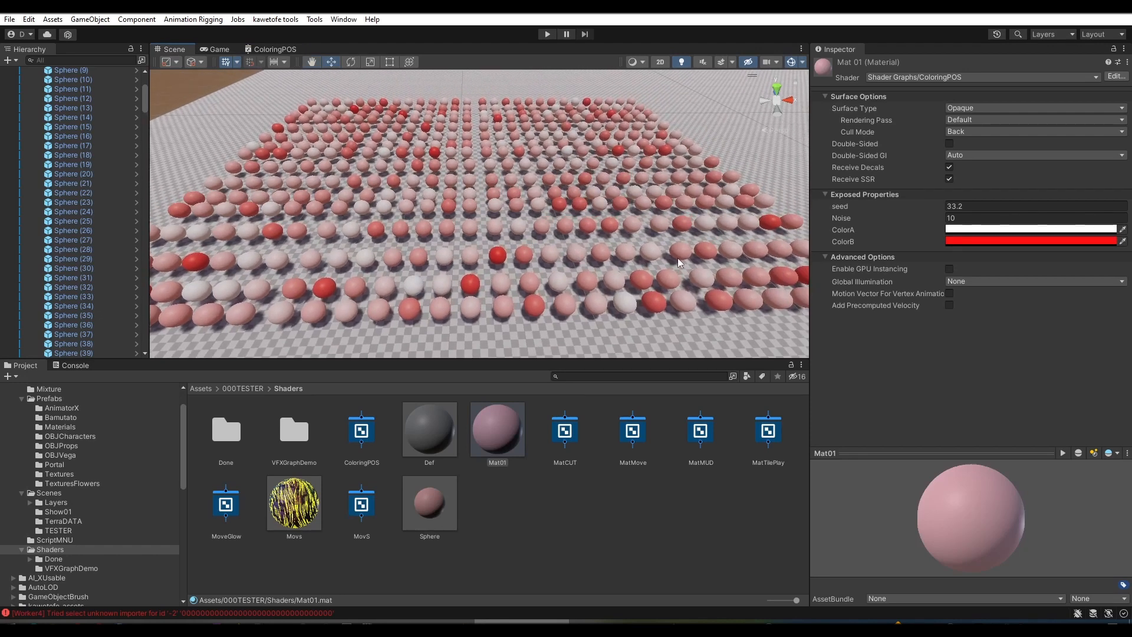
click(1009, 242)
drag(1118, 345, 1109, 310)
click(1120, 236)
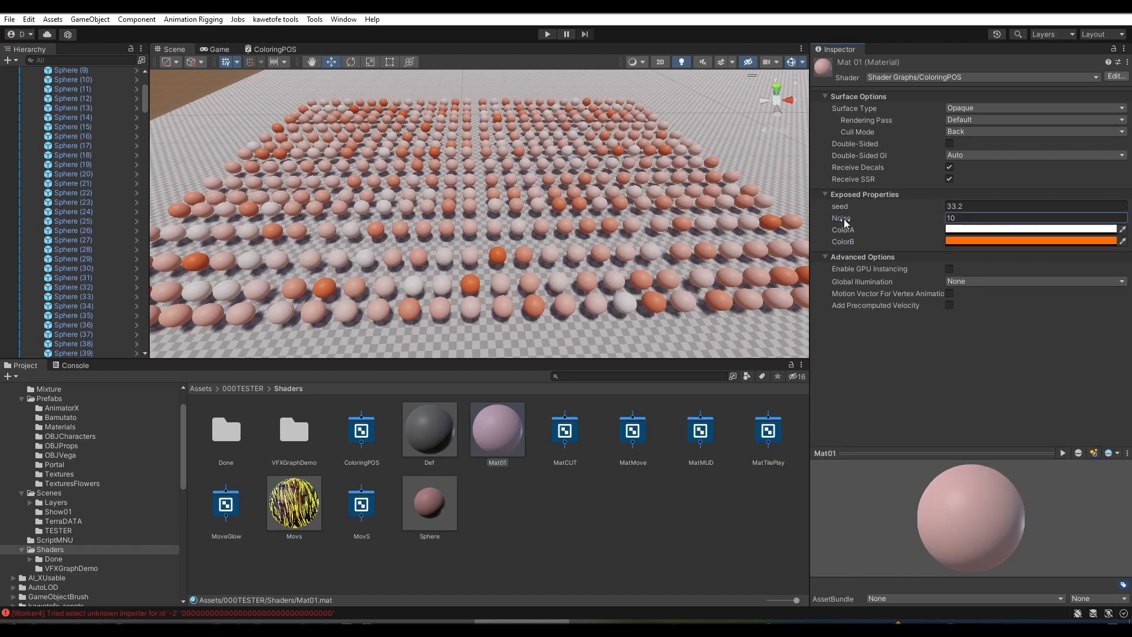
Step: Set Mat01's Noise to 6.32 and its seed to 45.08 while viewing the spheres
drag(843, 218, 778, 240)
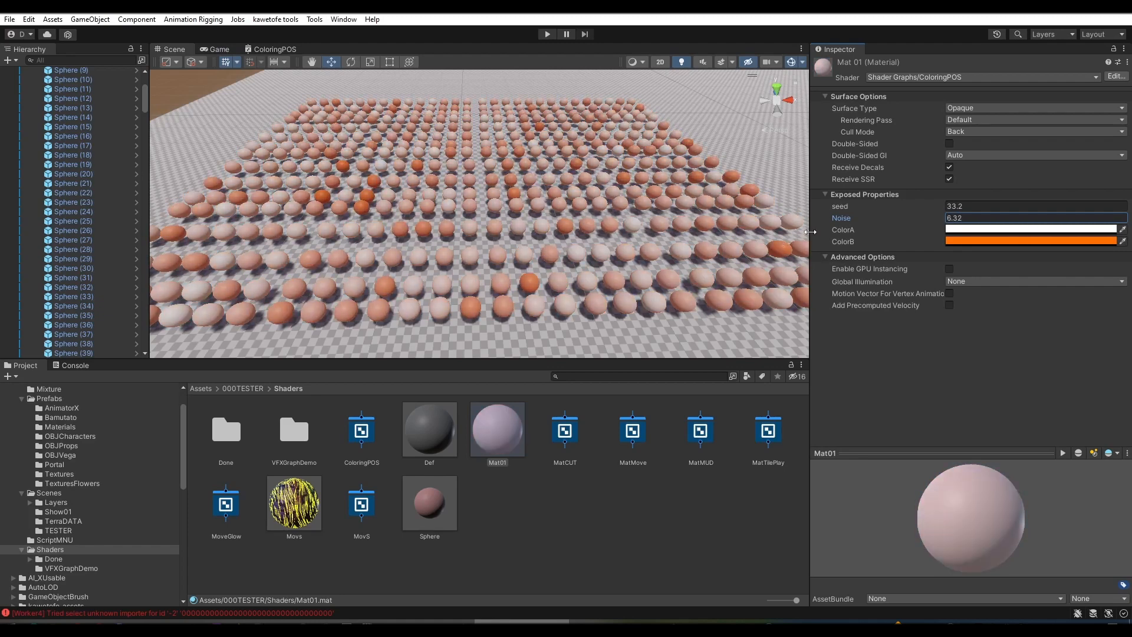
drag(840, 210, 922, 214)
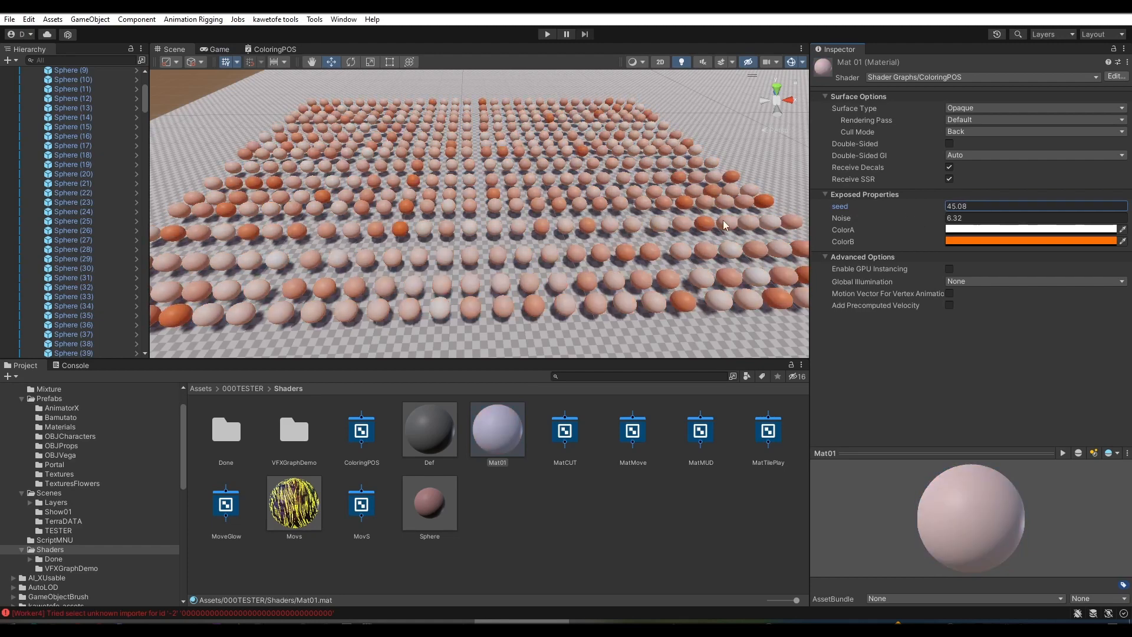
middle_drag(725, 224, 646, 224)
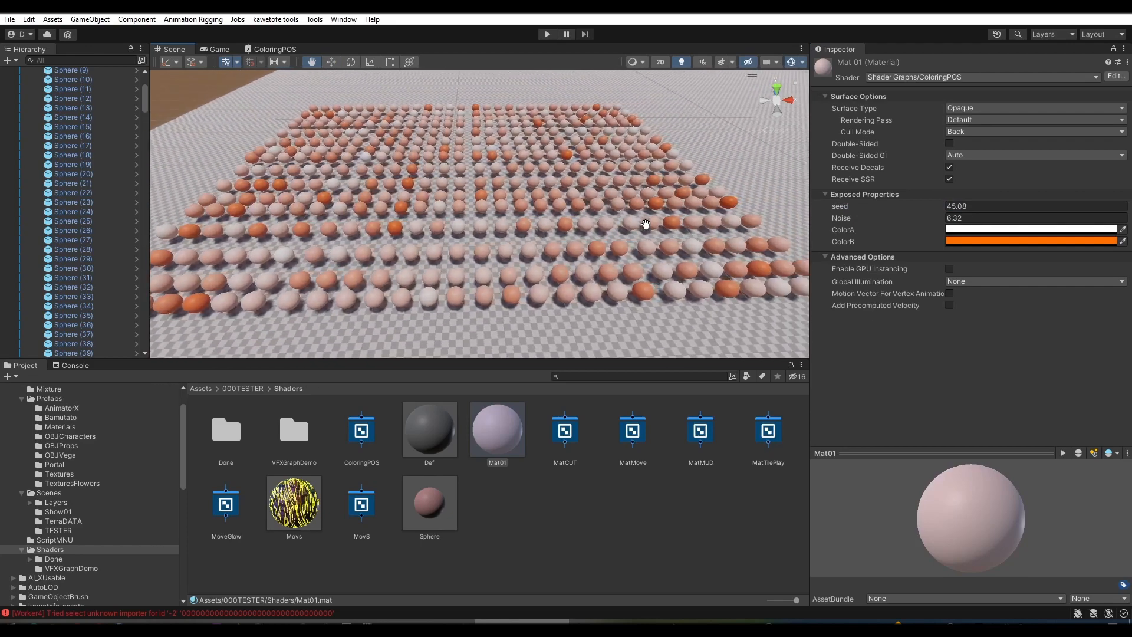
Step: Add a second, unconnected Gradient Noise node below the existing chain in the maximized ColoringPOS graph
click(282, 51)
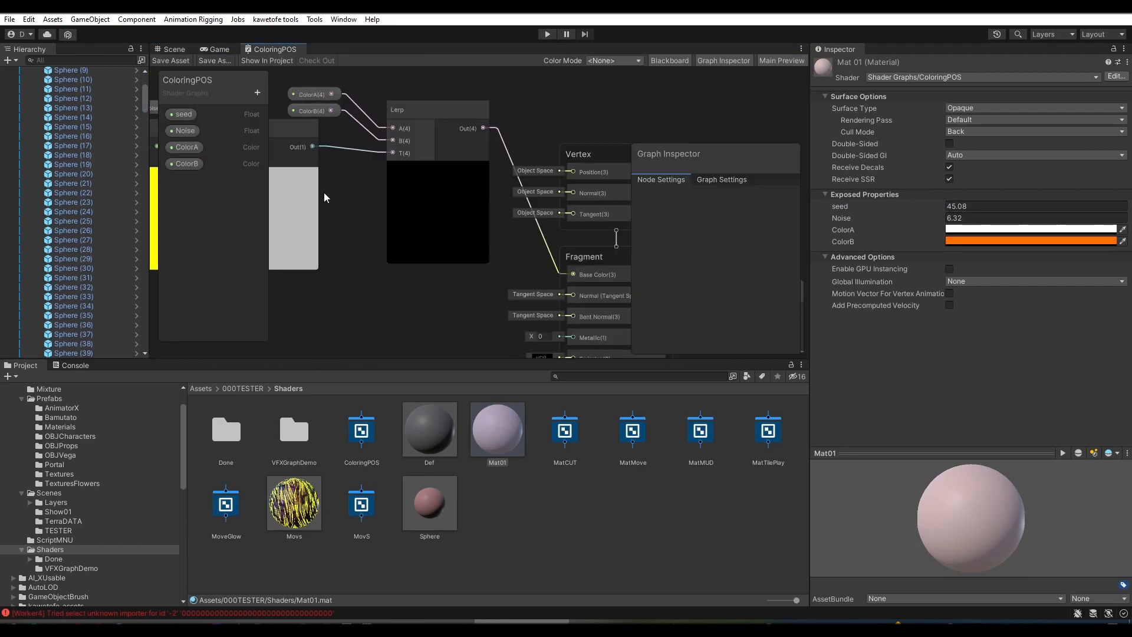
middle_drag(324, 192, 520, 203)
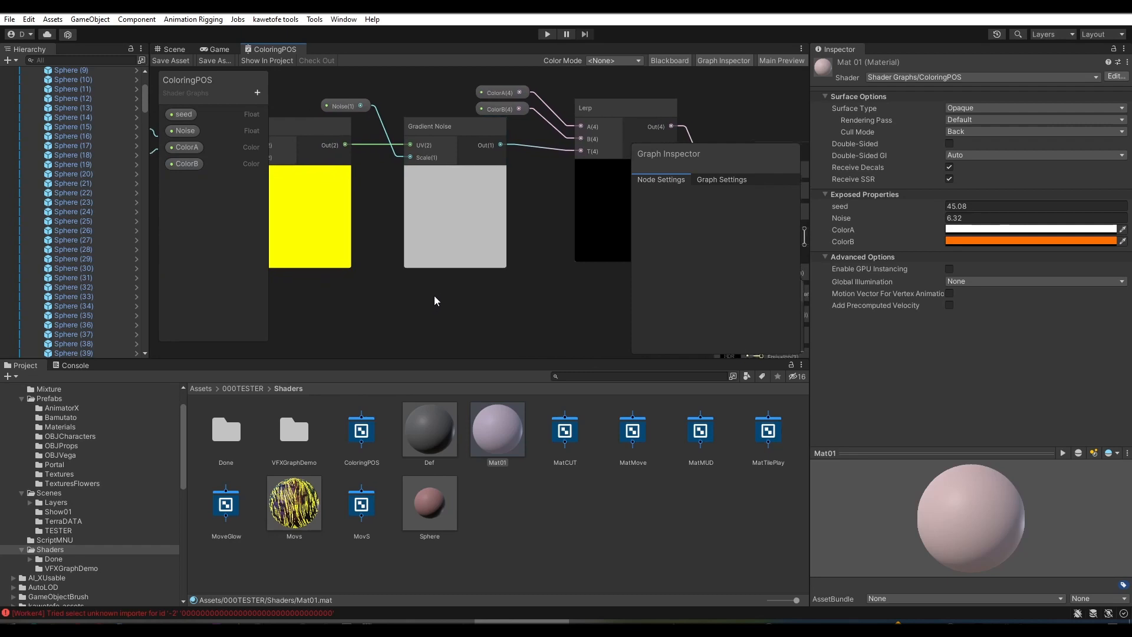
middle_drag(435, 301, 437, 270)
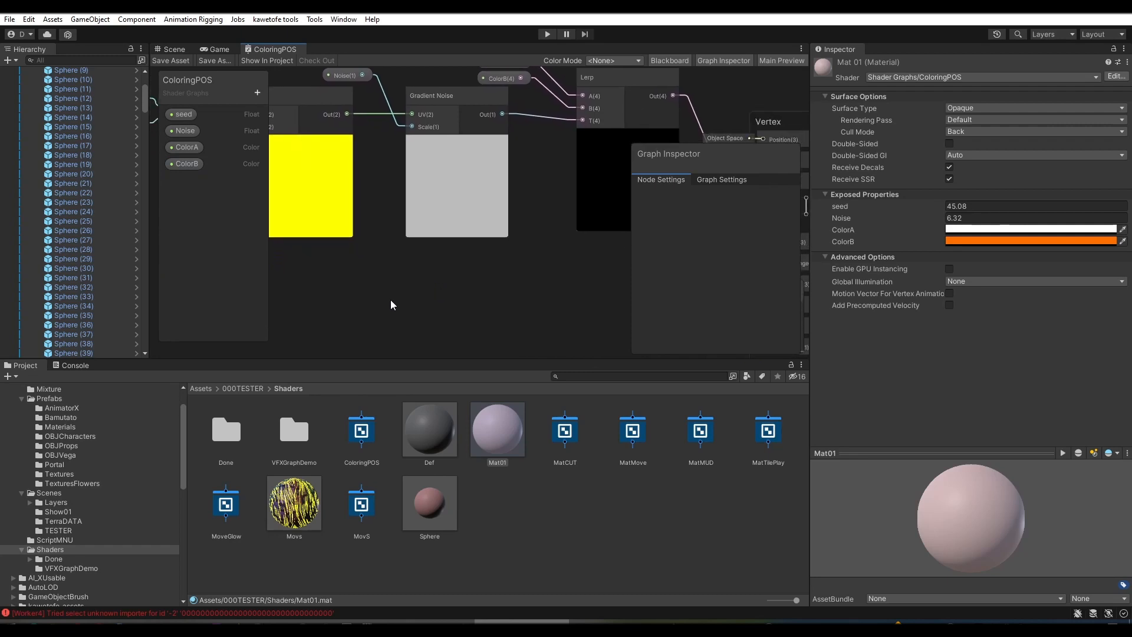
scroll(405, 274, down, 3)
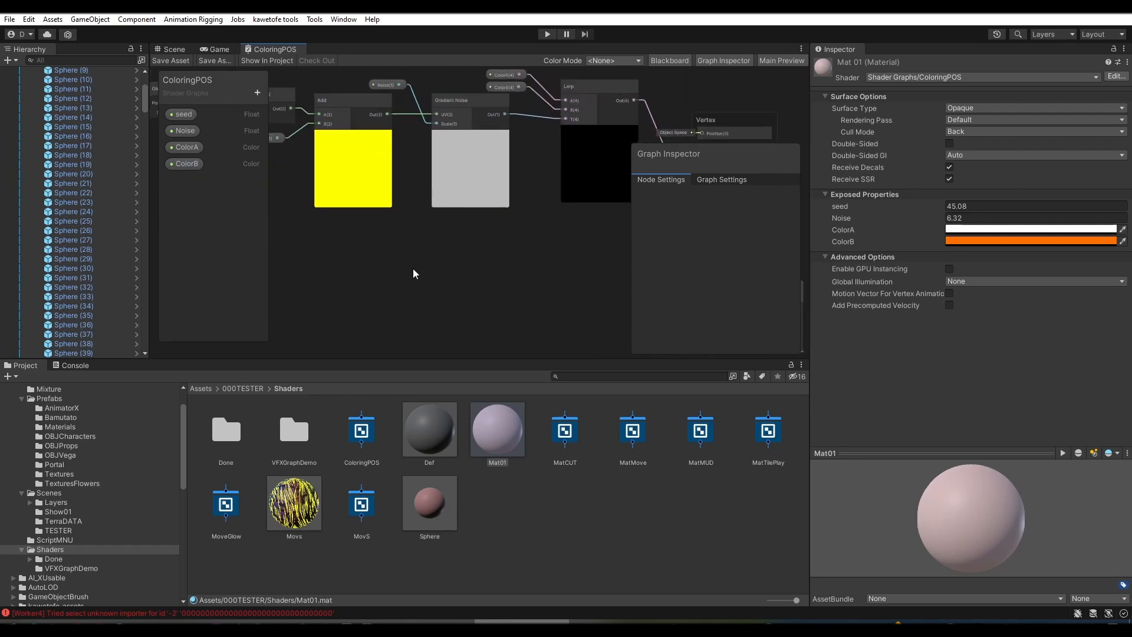
key(shift+space)
middle_drag(412, 273, 546, 330)
scroll(423, 281, up, 2)
key(space)
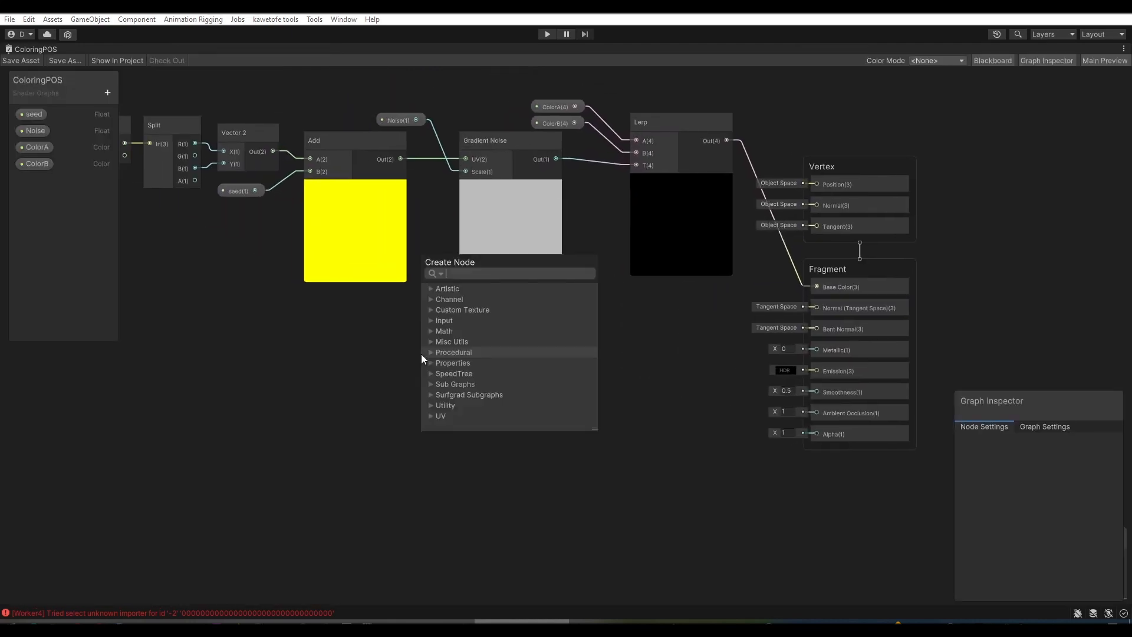
text(gar)
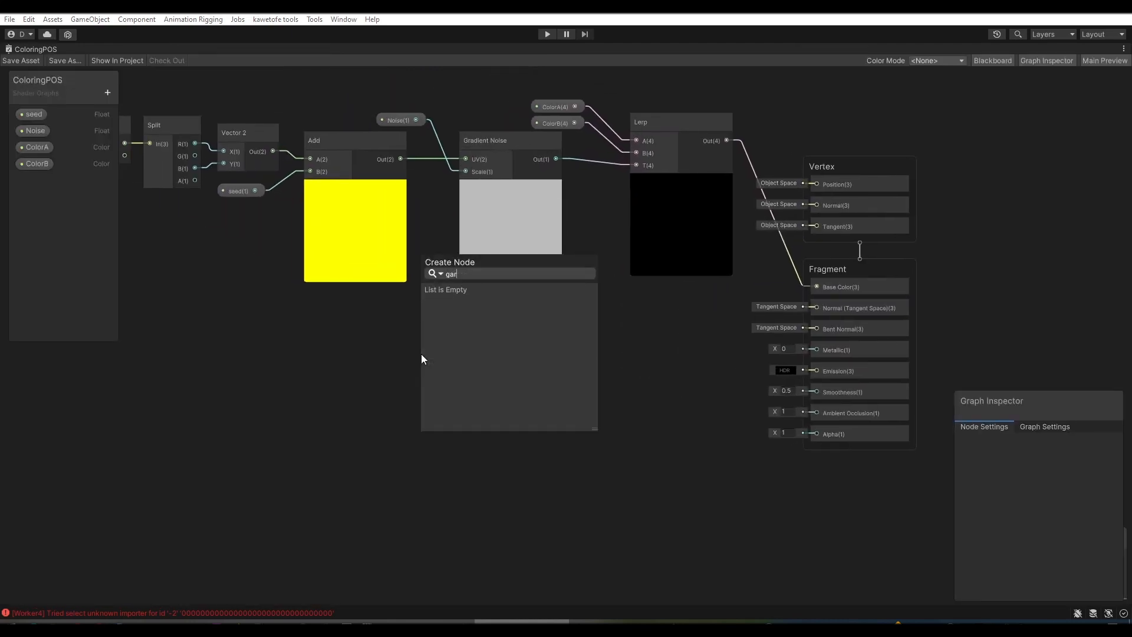
key(BackSpace)
key(BackSpace)
key(BackSpace)
text(n)
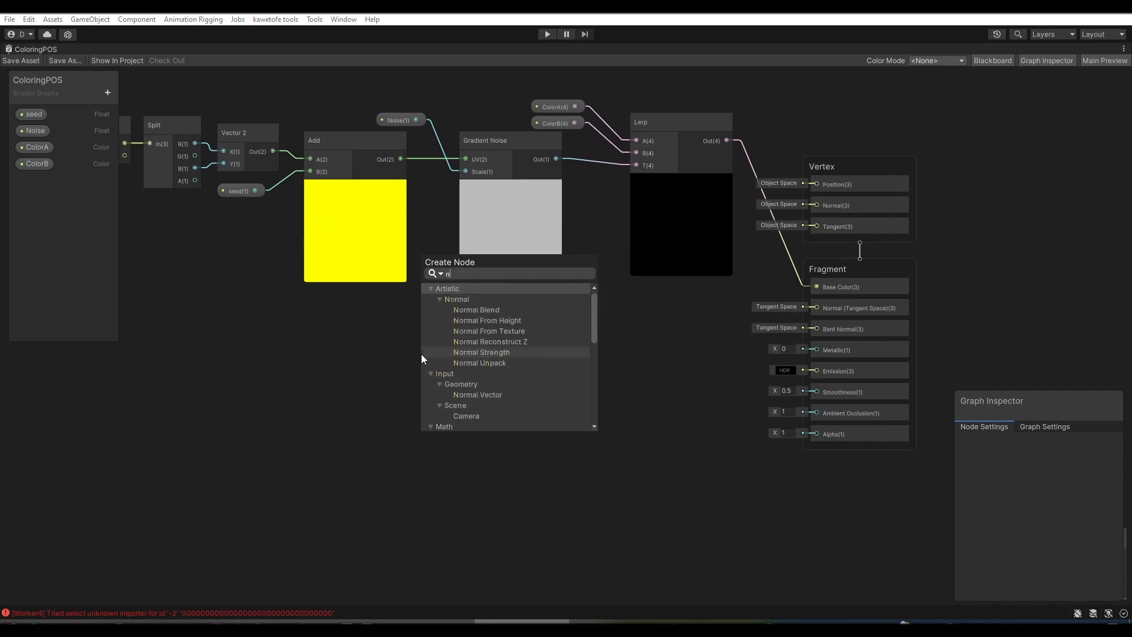
text(ois)
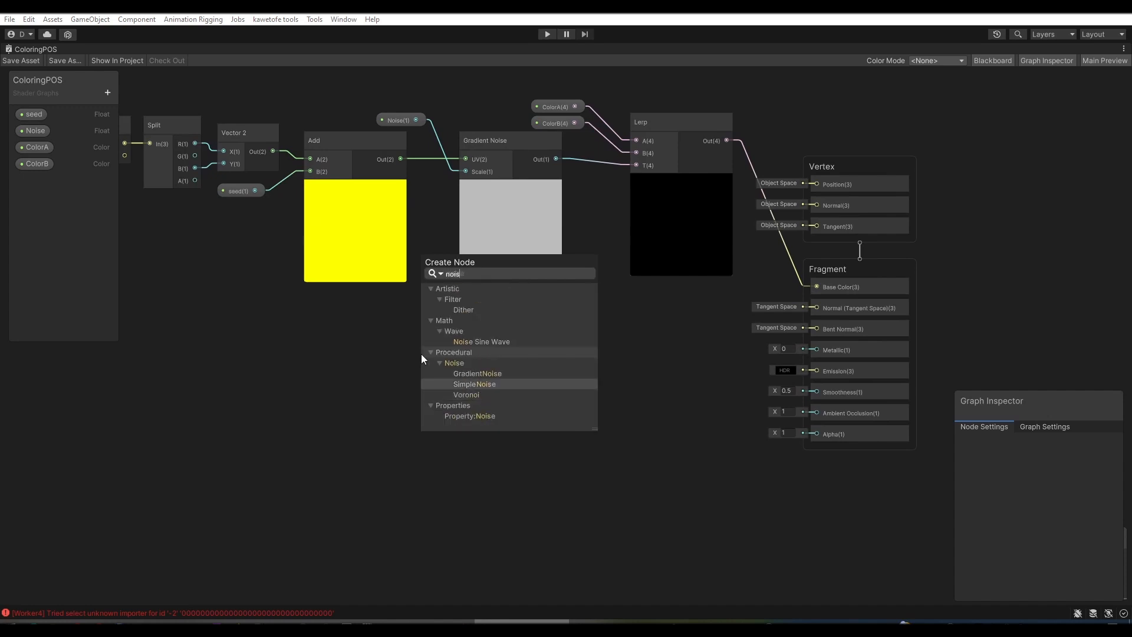
click(480, 373)
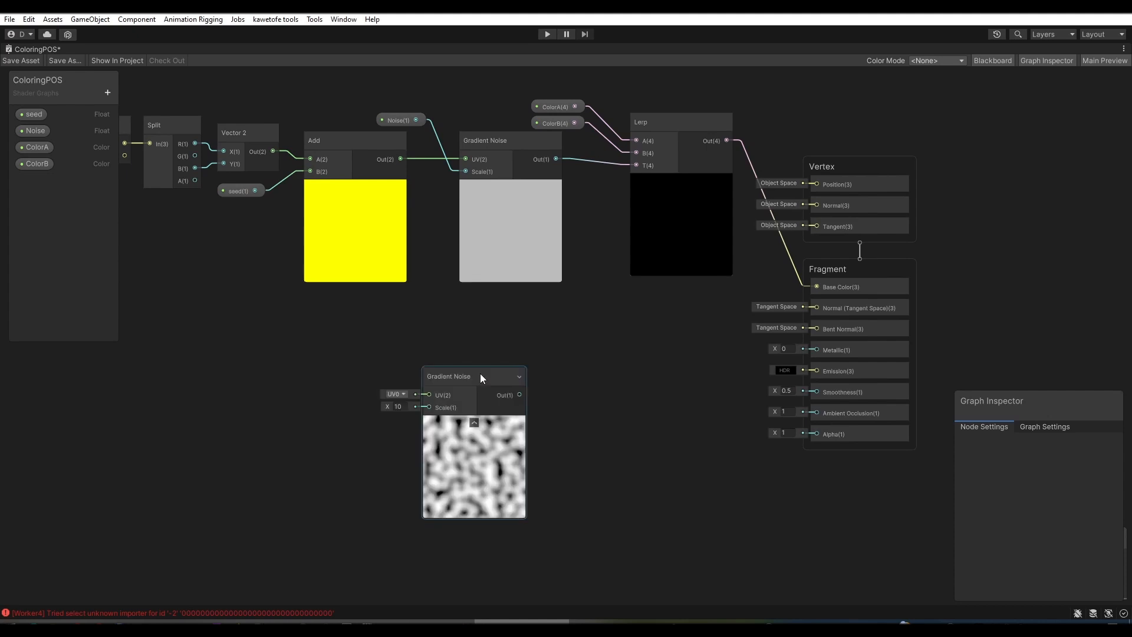
Step: Set the new Gradient Noise node's Scale to 8.25 and move the node to make room beside it
scroll(480, 373, up, 2)
drag(359, 420, 349, 422)
drag(449, 373, 311, 322)
Step: Create a Step node with its In input connected to the spare Gradient Noise's output
key(space)
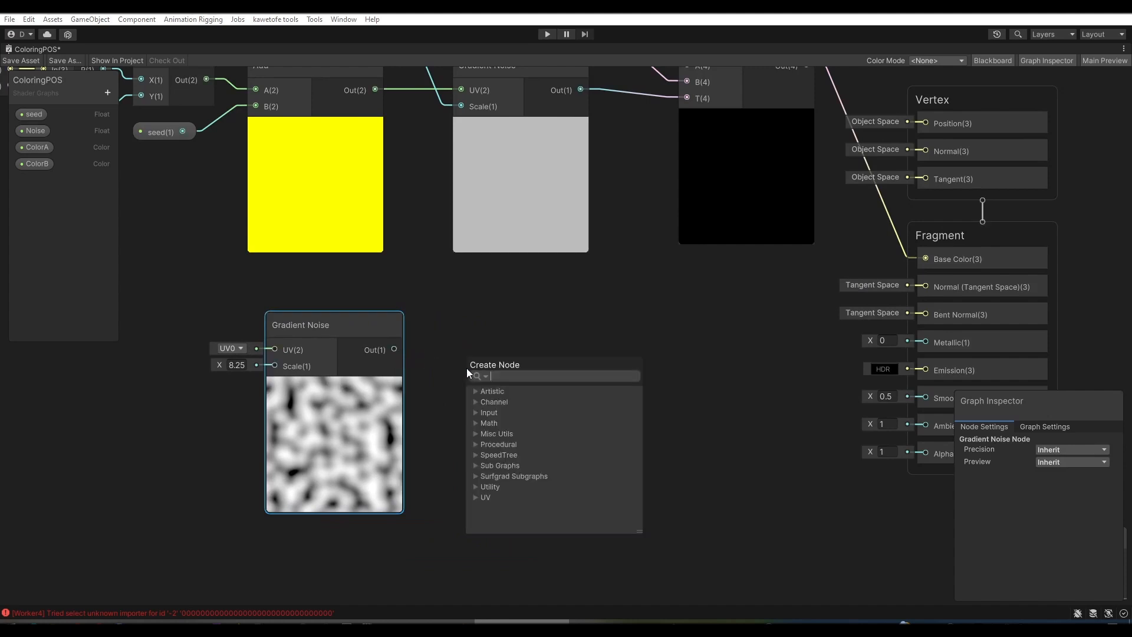
text(step)
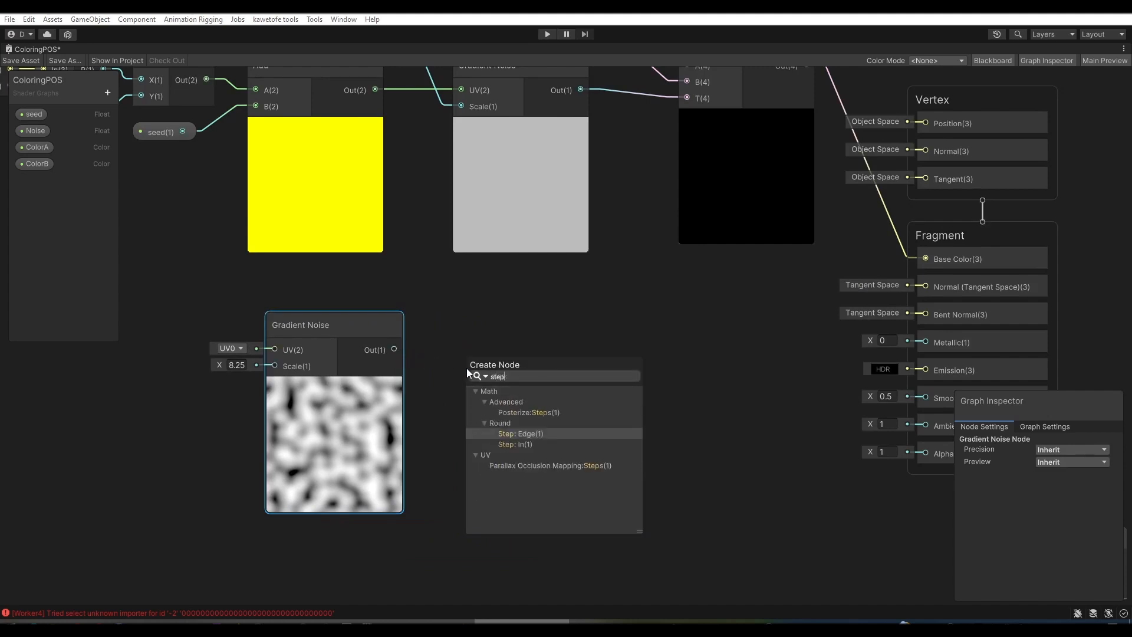
key(Down)
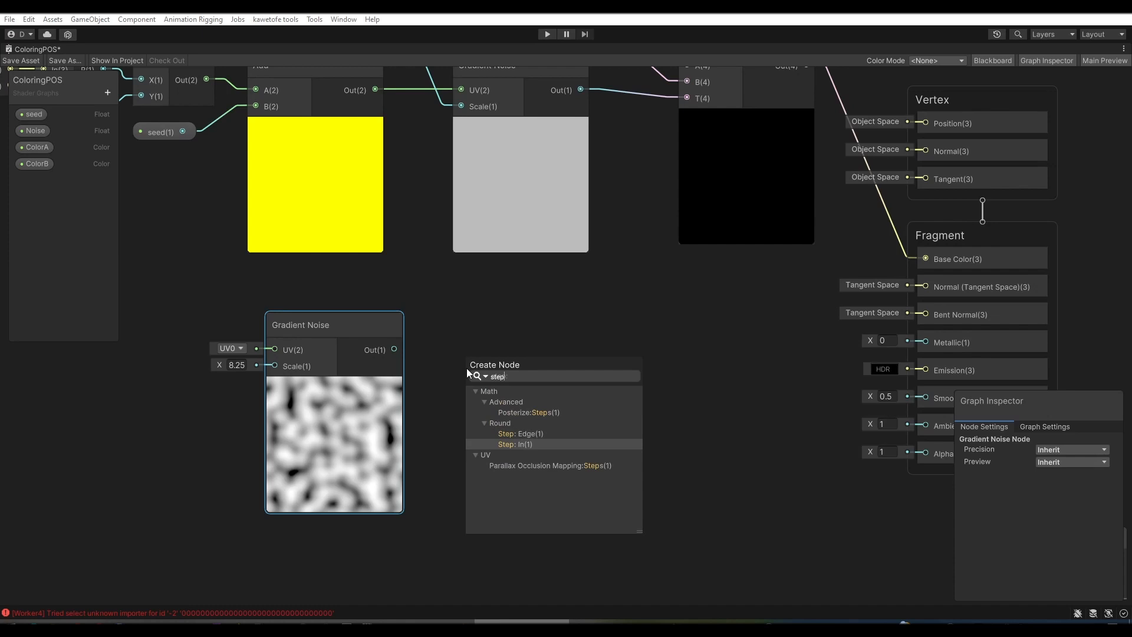
key(Return)
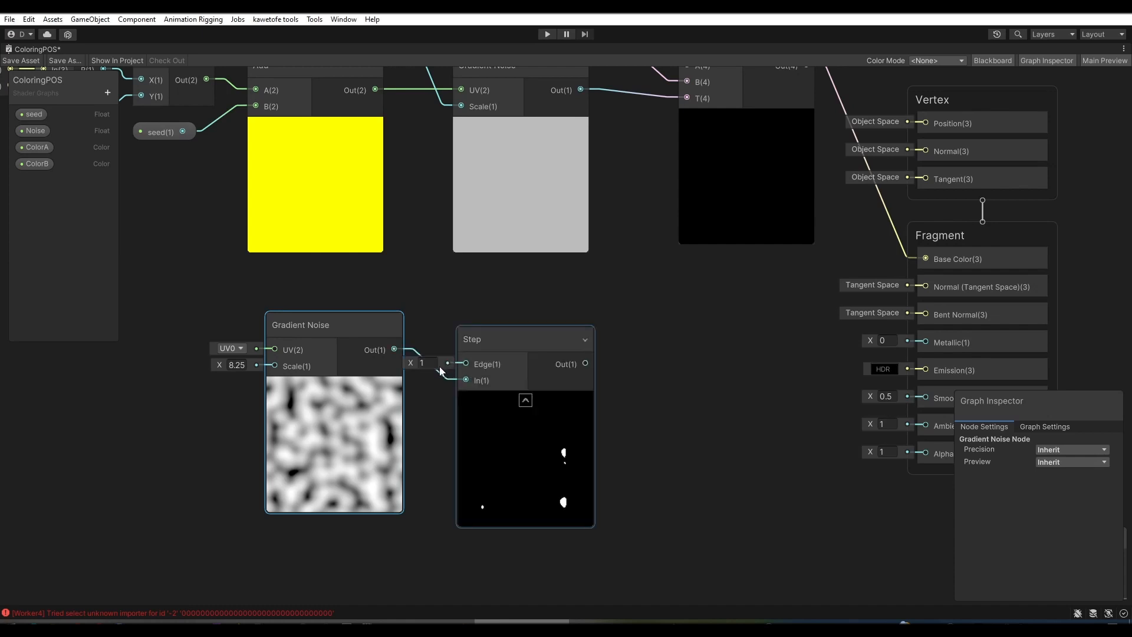
Step: Set the Step node's Edge value to 0.49
click(419, 363)
text(0.42)
mouse_move(422, 364)
mouse_down()
mouse_move(382, 372)
mouse_move(419, 370)
mouse_move(405, 373)
mouse_up()
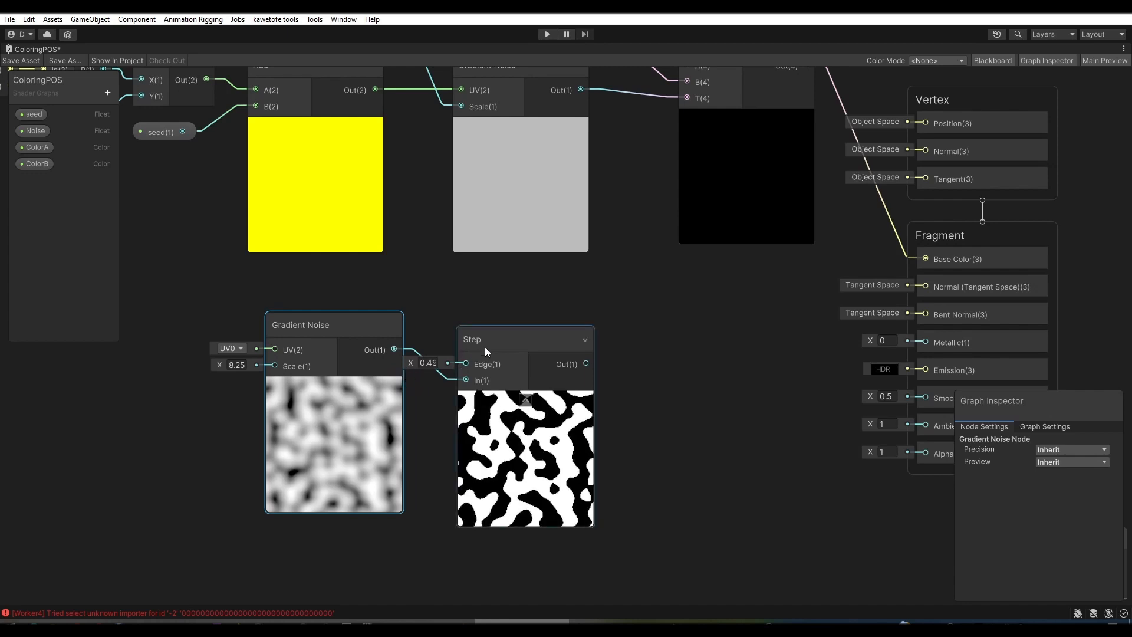
click(498, 337)
scroll(518, 282, down, 3)
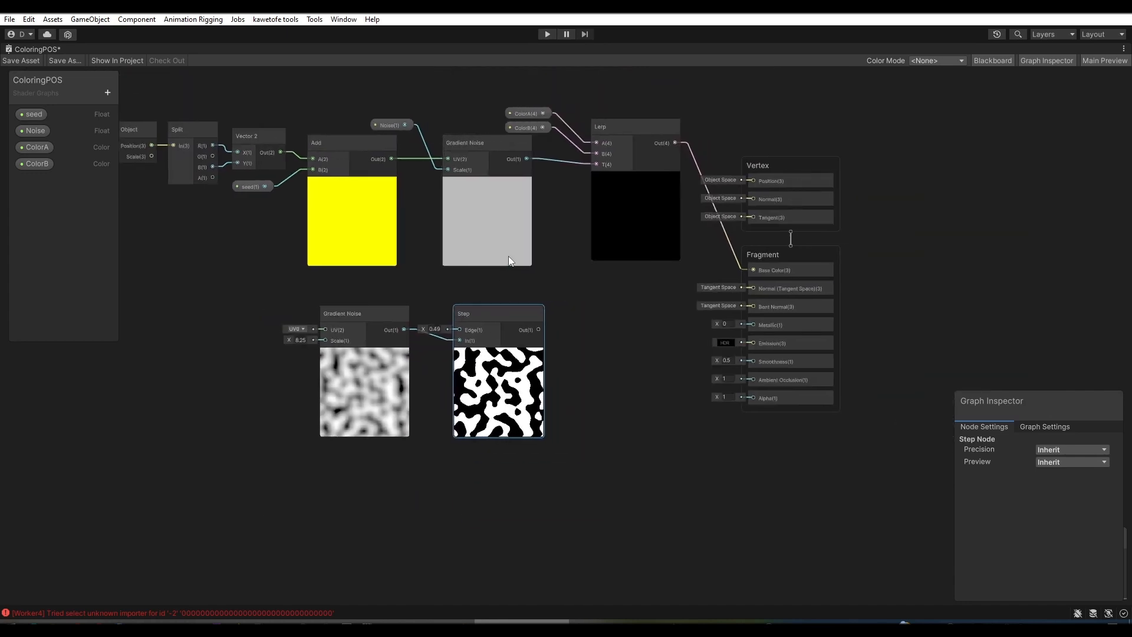
scroll(493, 260, up, 2)
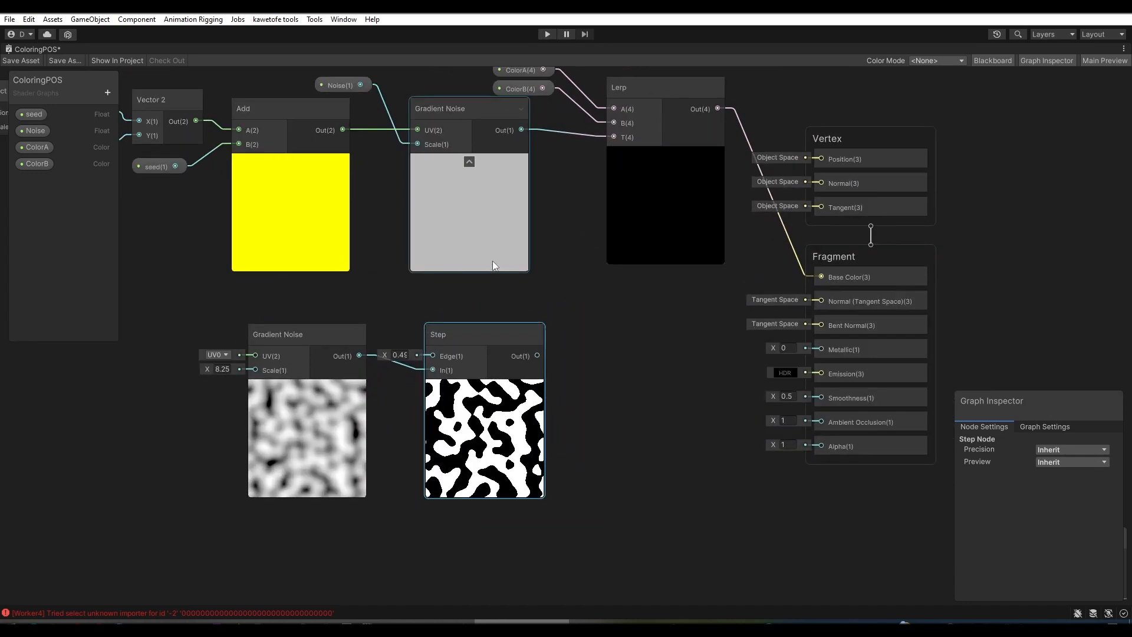
Step: Create a Float property named step in the ColoringPOS graph
click(110, 96)
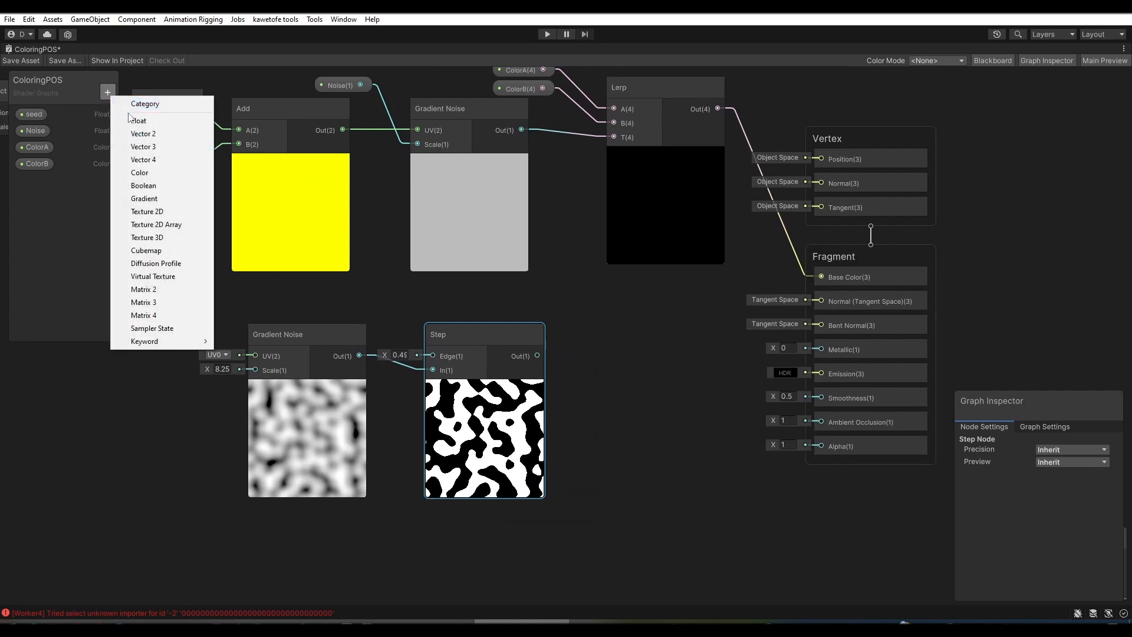
click(137, 119)
text(st)
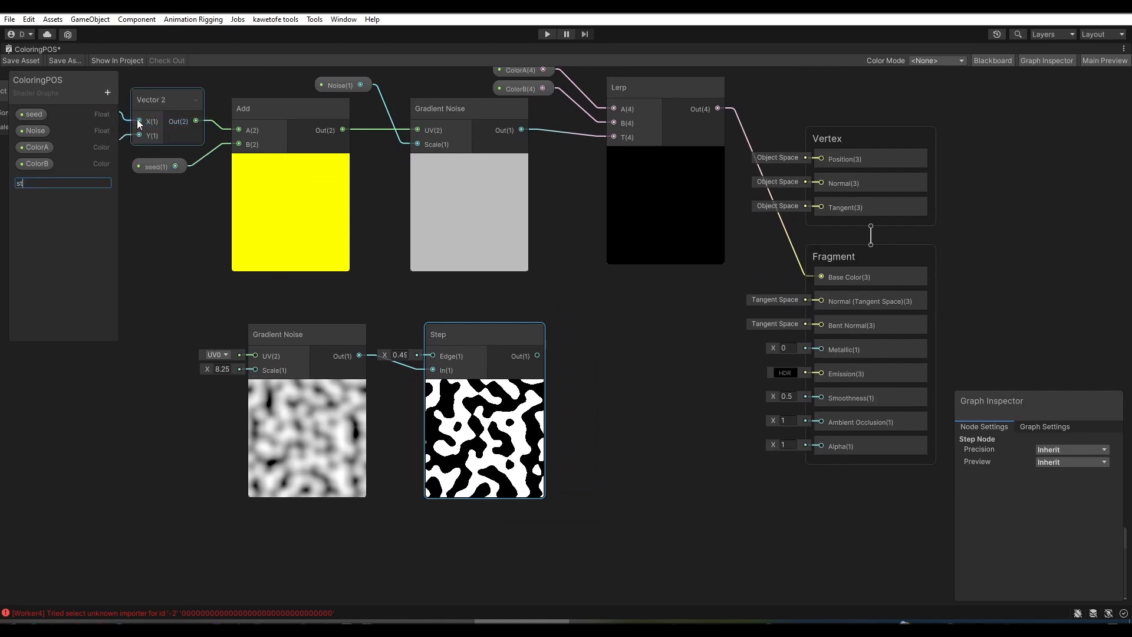
text(ep)
key(Return)
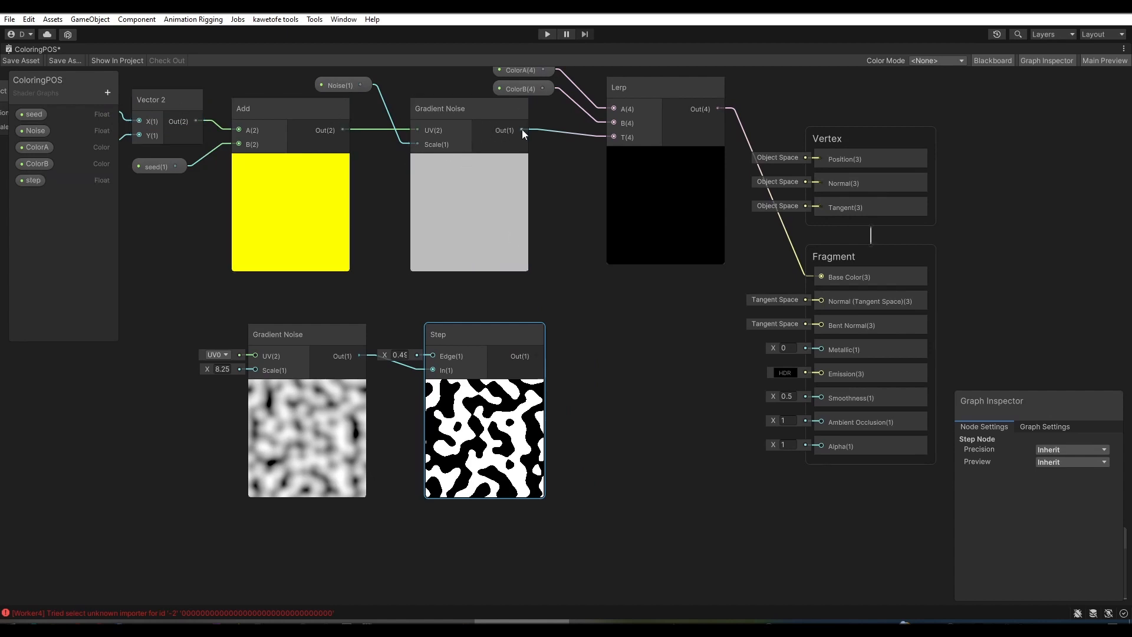
Step: Connect the original Gradient Noise output to the Step node's In and the Step output to the Lerp's T input
drag(521, 130, 432, 370)
drag(480, 337, 610, 136)
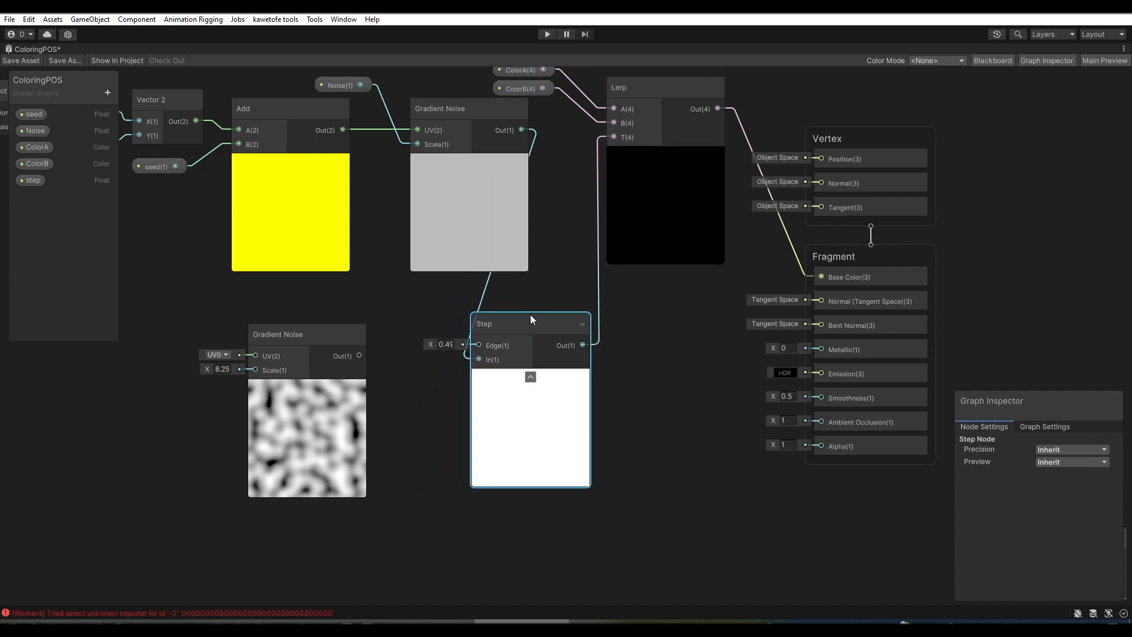
drag(530, 318, 556, 316)
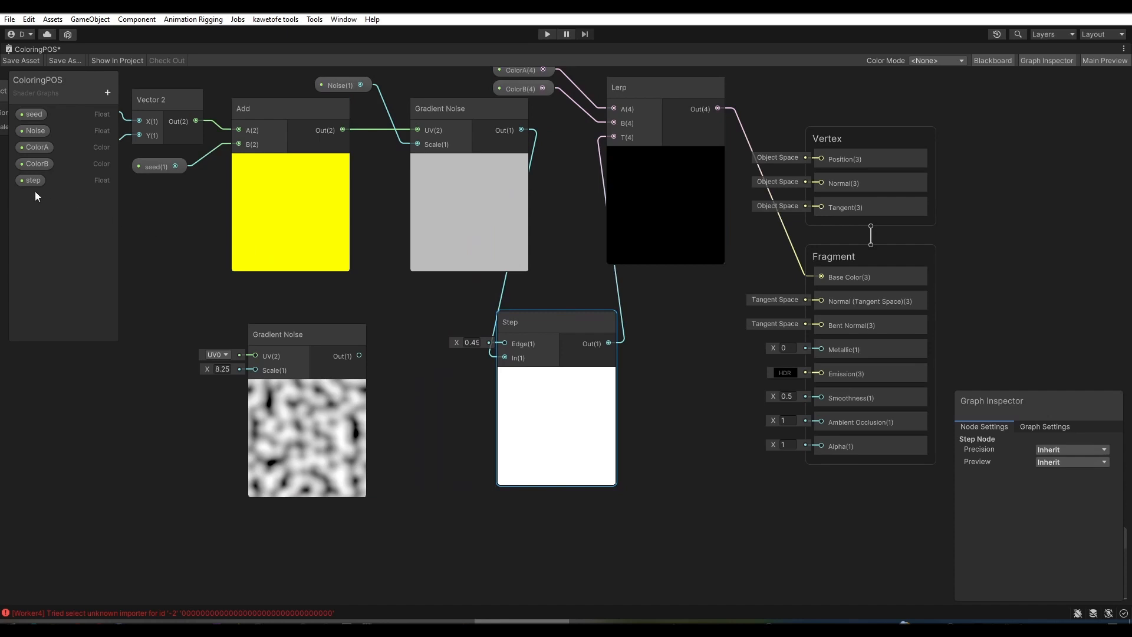
Step: Connect the step property to the Step node's Edge input and delete the spare Gradient Noise node
drag(33, 179, 497, 344)
click(282, 329)
key(Delete)
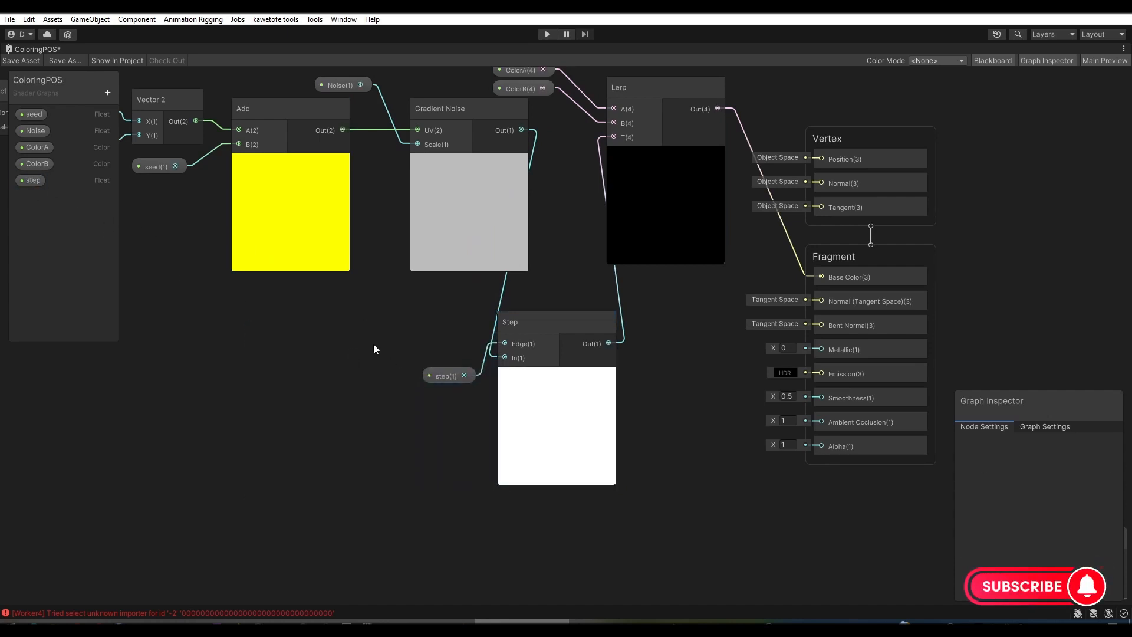
Step: Save the ColoringPOS graph, and in the Scene view set Mat01's step to 0.4, Noise to 6.04 and seed to 44.9
scroll(380, 339, down, 2)
middle_drag(389, 311, 481, 345)
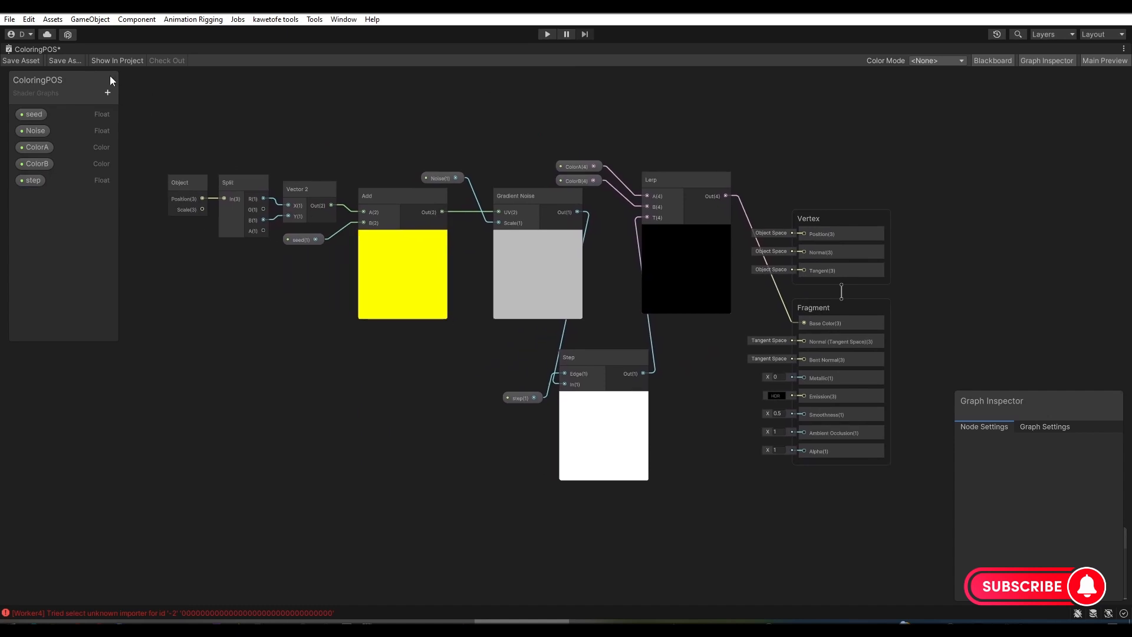
click(17, 61)
key(shift+space)
click(173, 48)
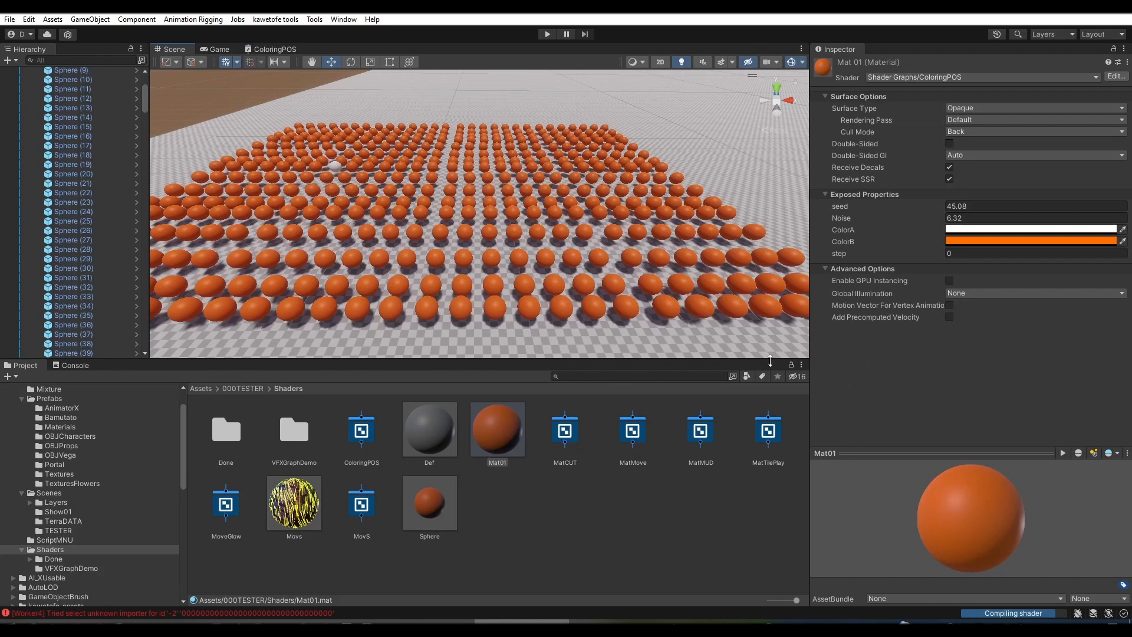
drag(851, 253, 850, 211)
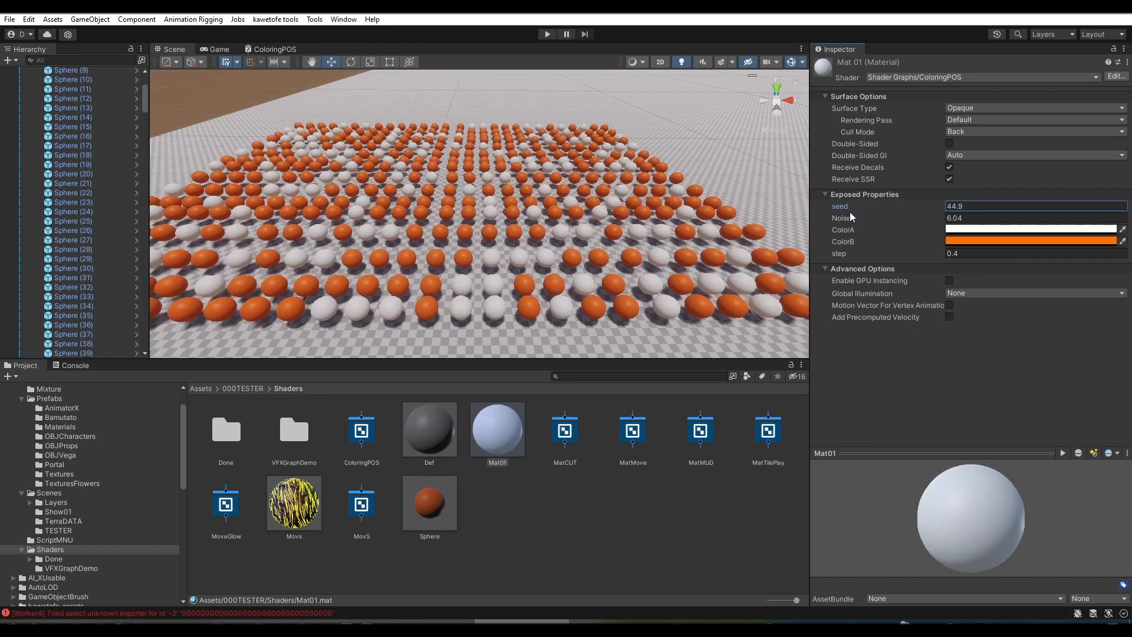
Step: In the ColoringPOS graph, move the seed node away from the Add node and place a Time node below it
click(263, 48)
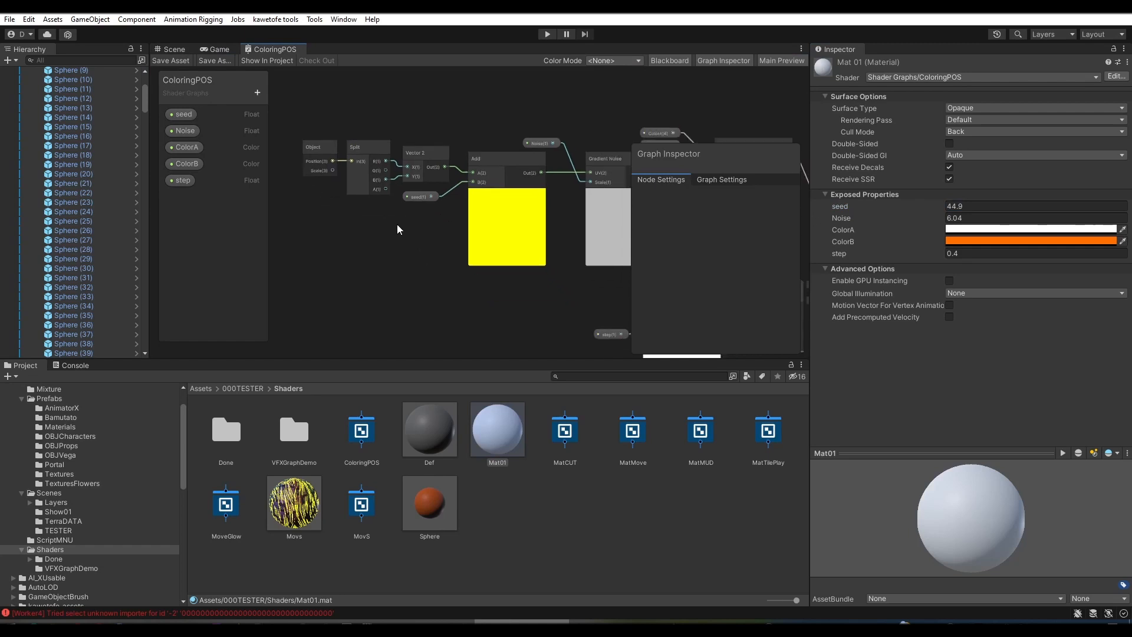
middle_drag(397, 224, 311, 177)
middle_drag(457, 239, 567, 264)
scroll(419, 180, up, 4)
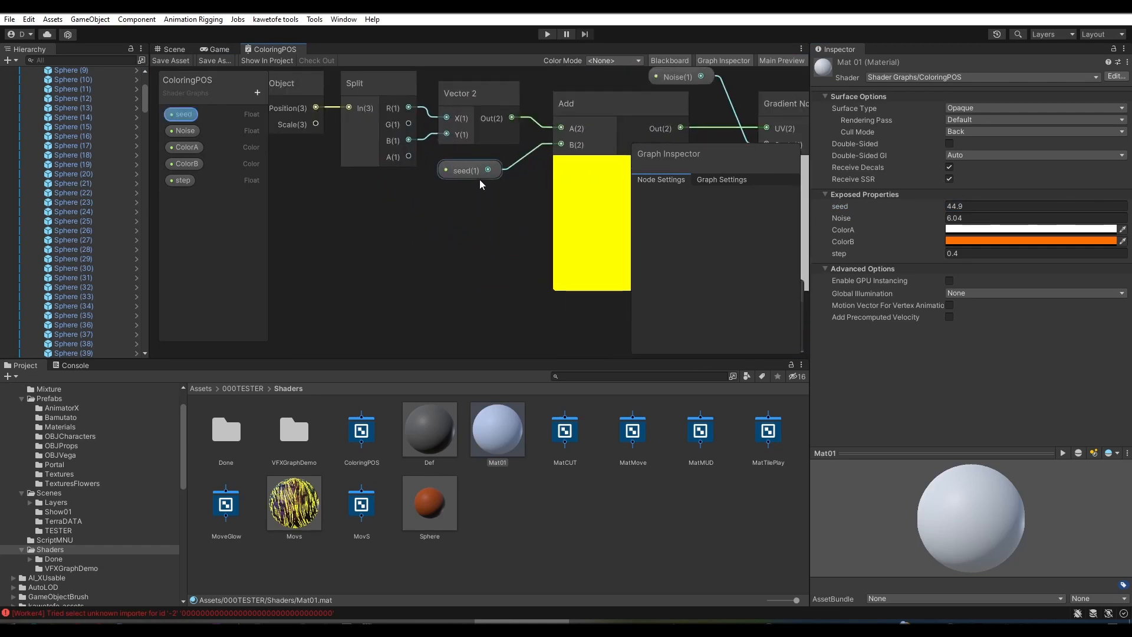
drag(459, 176, 394, 202)
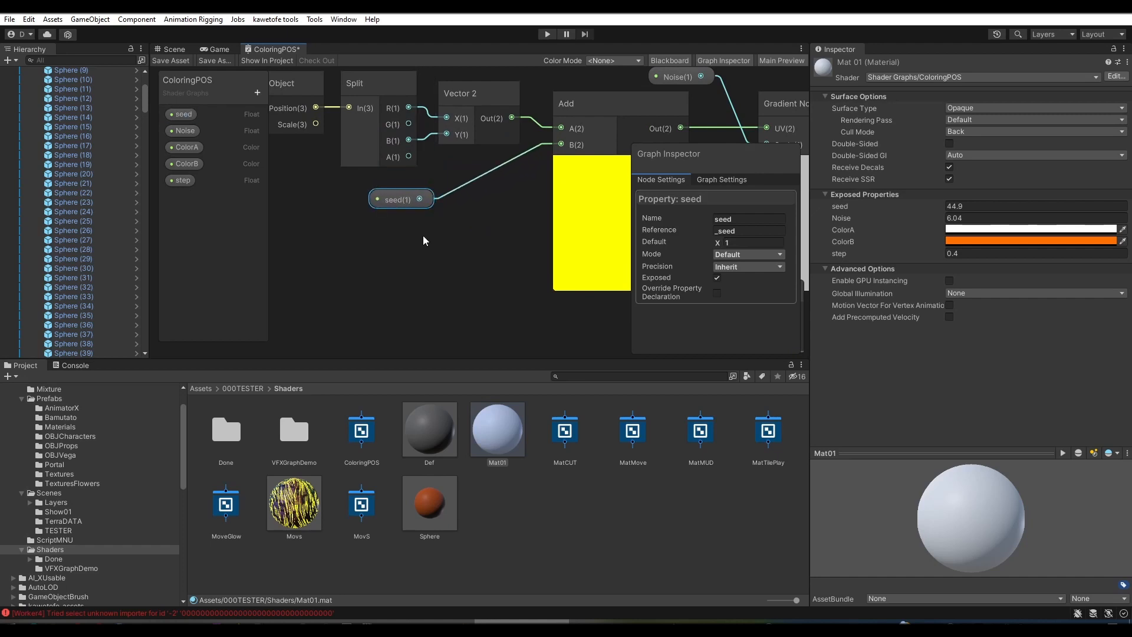
key(space)
text(time)
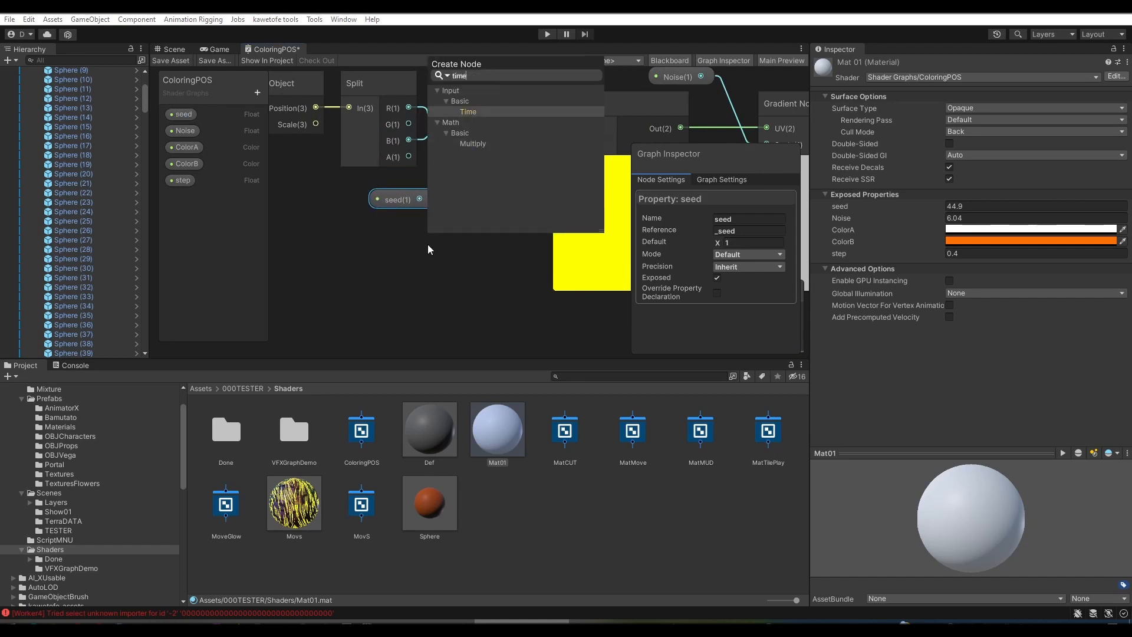
key(Return)
drag(443, 261, 328, 228)
Step: Add a Multiply node to the ColoringPOS graph and arrange it beside the Time node
key(space)
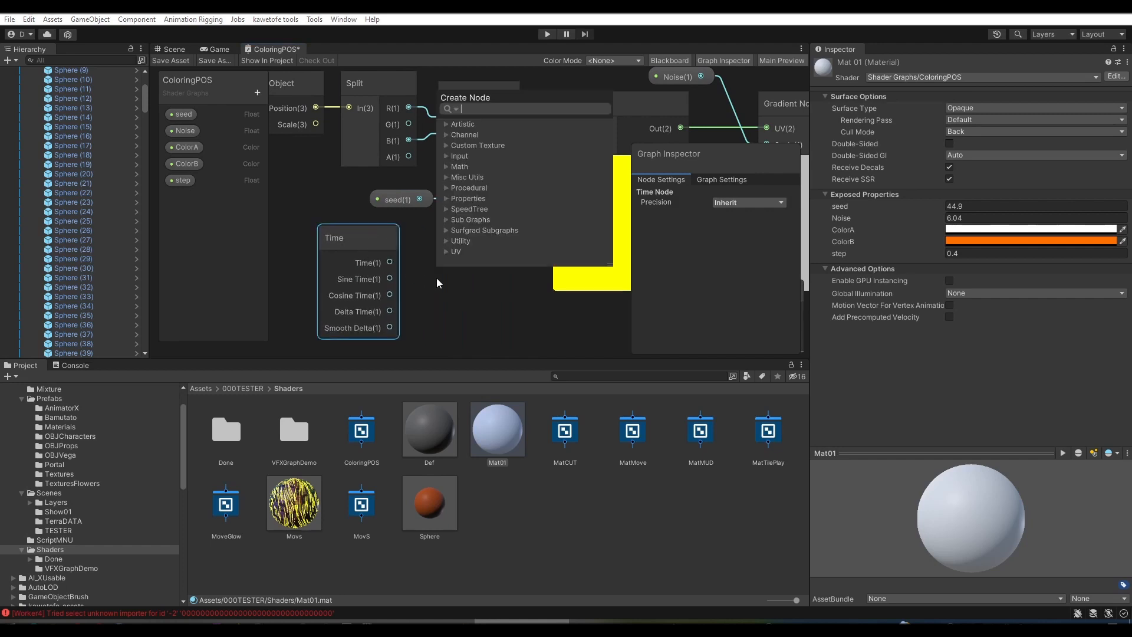
text(multiply)
key(Return)
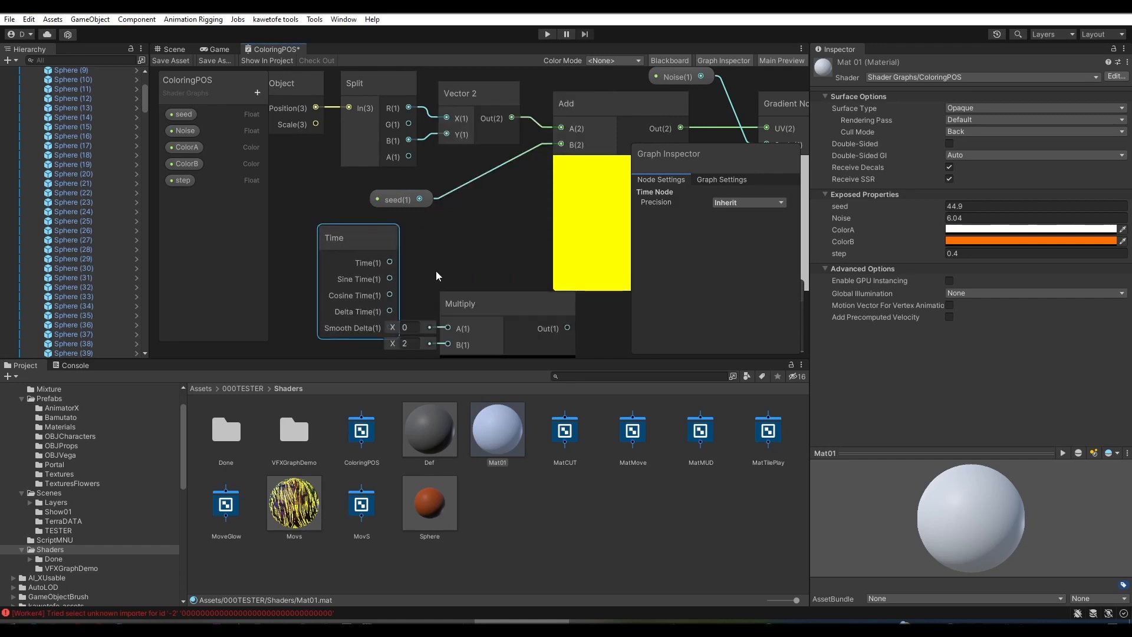
scroll(436, 273, down, 1)
middle_drag(472, 254, 490, 222)
drag(385, 205, 350, 204)
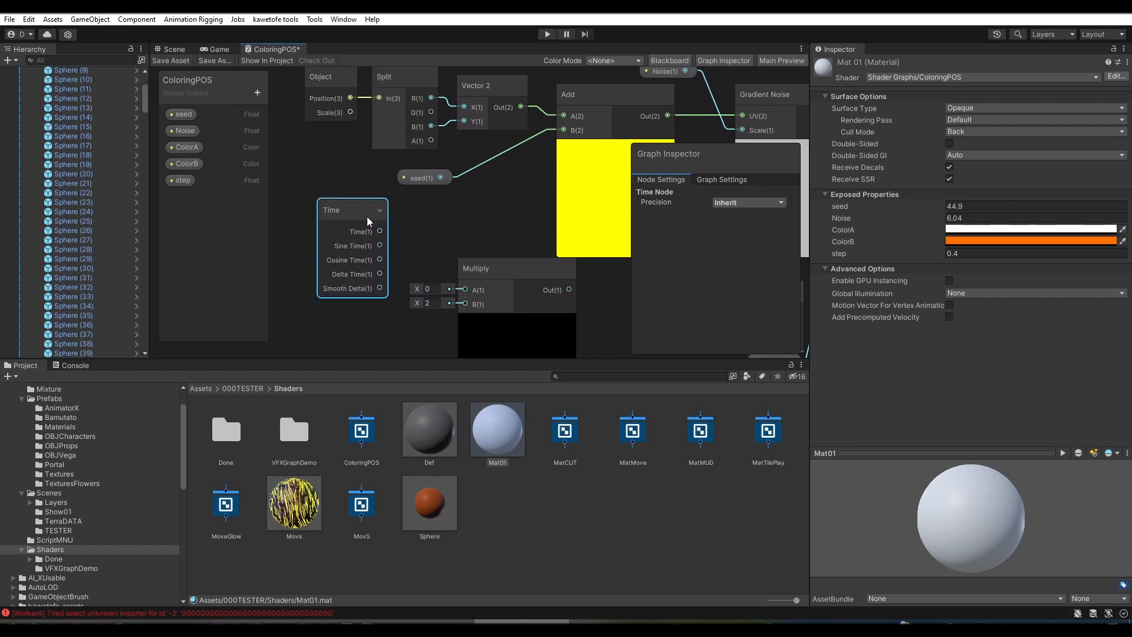
drag(477, 259, 476, 253)
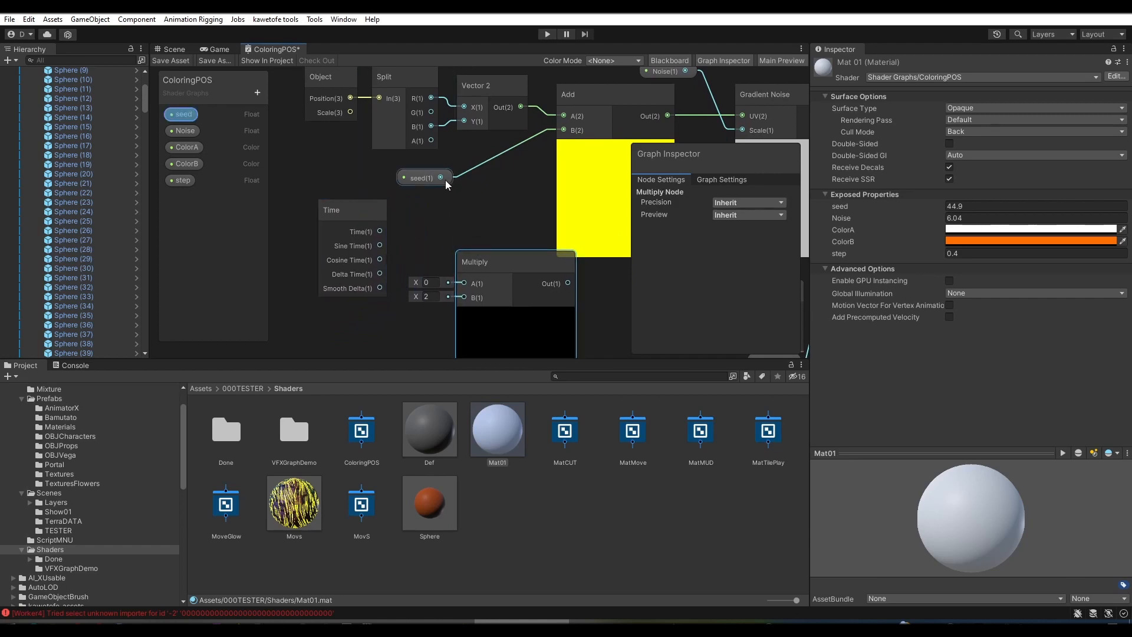
Step: Connect Time to the Multiply node's A, seed to its B, and its output to the Add node's B, with seed placed below Time
drag(440, 177, 464, 283)
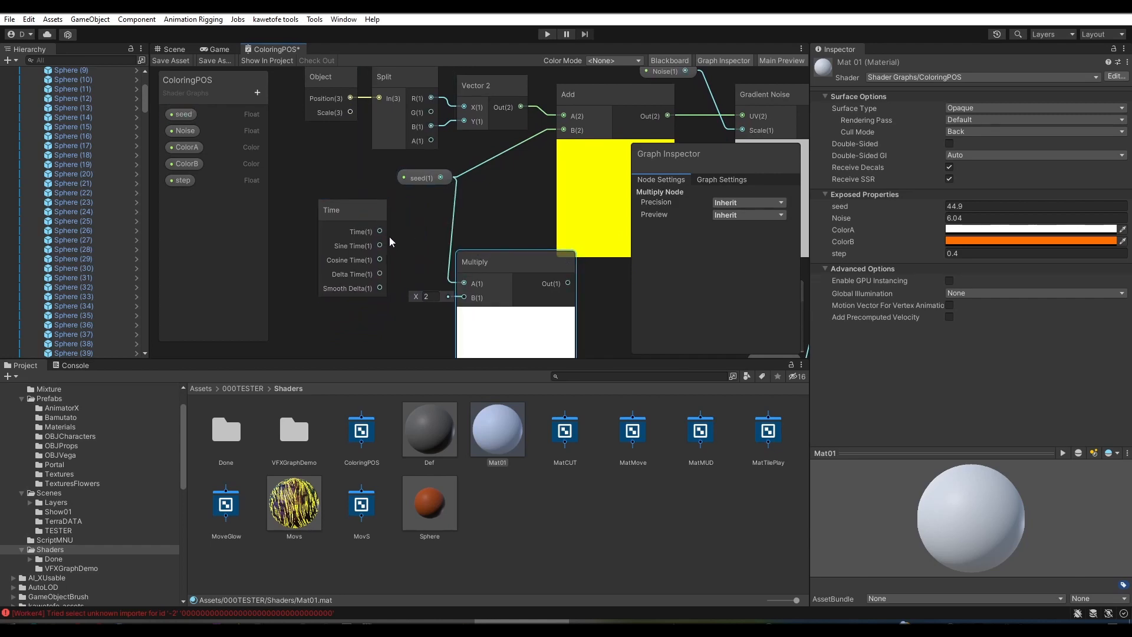
drag(381, 232, 464, 283)
drag(440, 177, 463, 297)
drag(490, 254, 458, 238)
drag(417, 176, 383, 175)
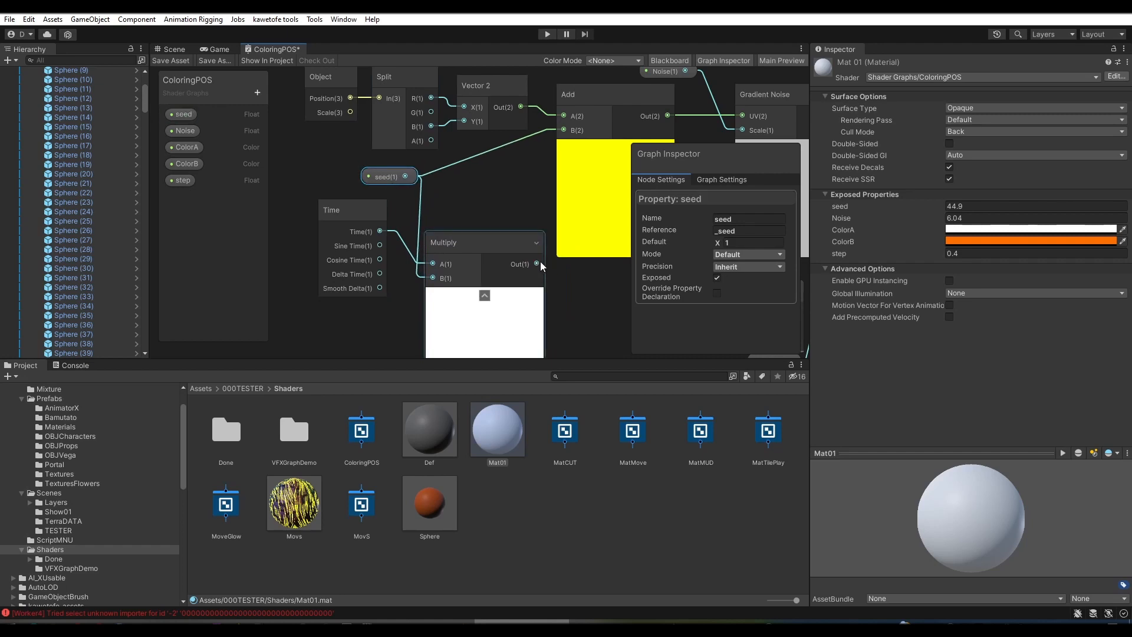
drag(536, 263, 564, 130)
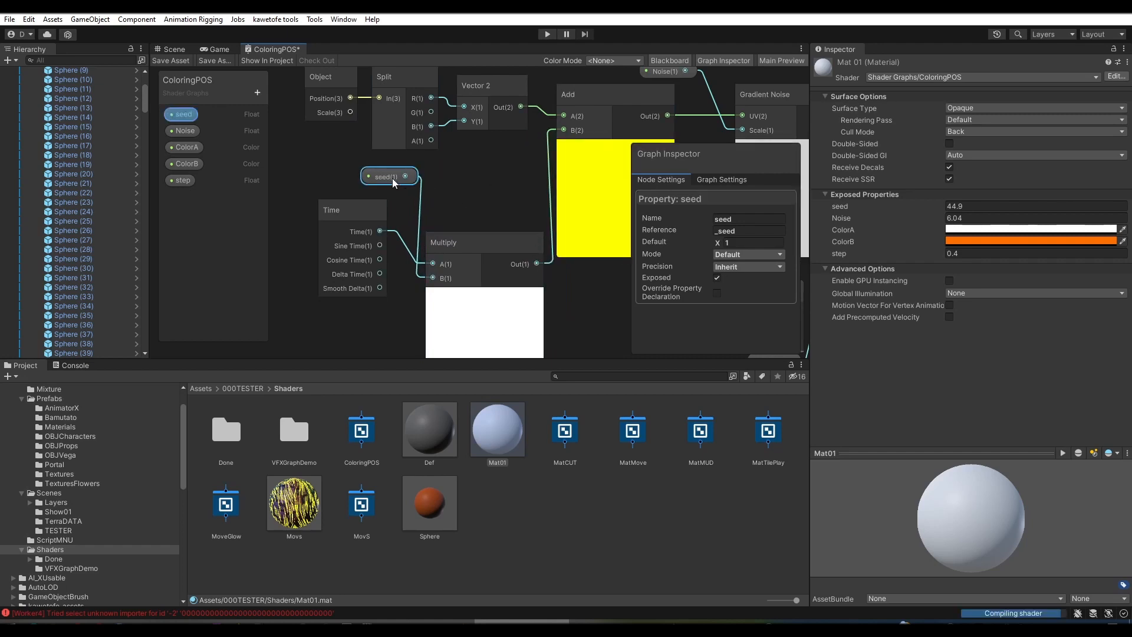
drag(391, 178, 369, 289)
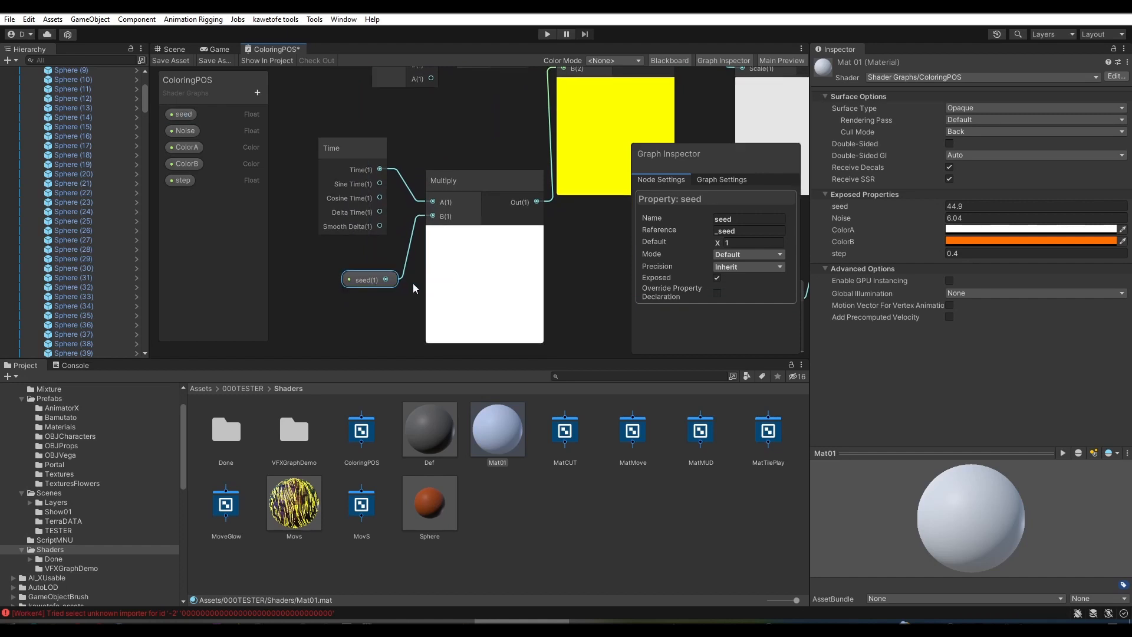
middle_drag(465, 133, 464, 179)
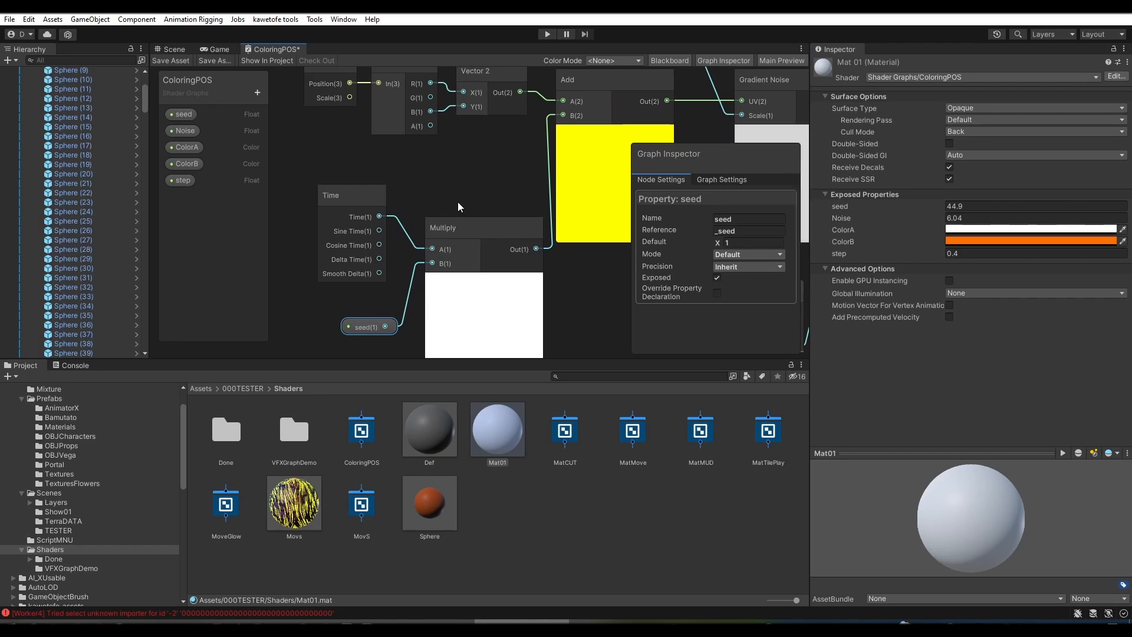
Step: Save the ColoringPOS graph, and in the Scene view set Mat01's seed to 0.1
click(179, 61)
click(180, 51)
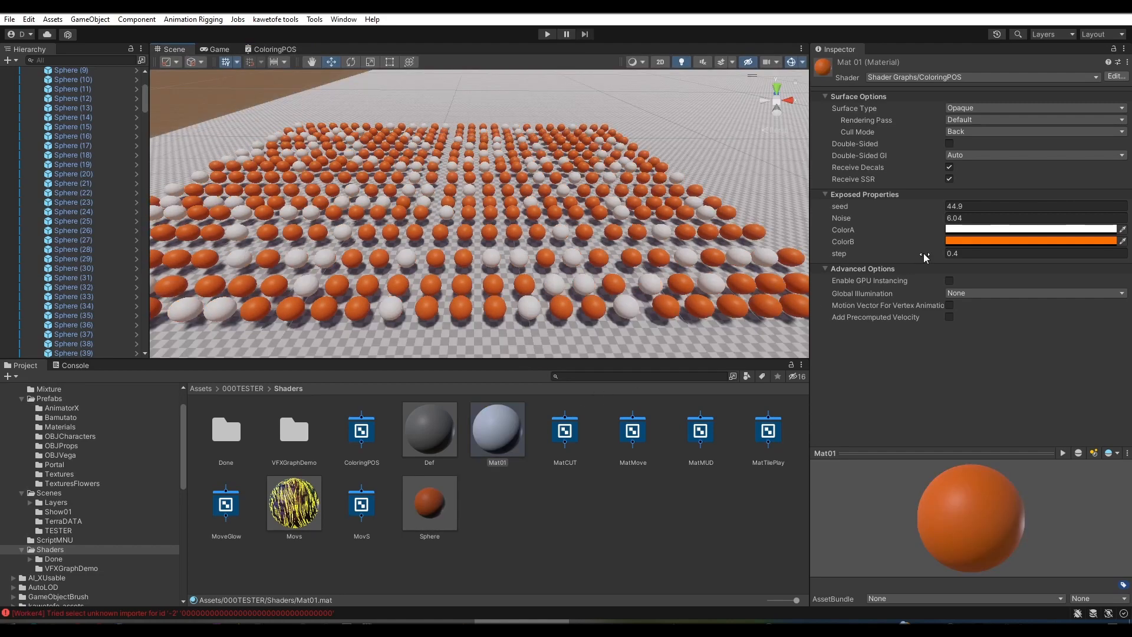
click(946, 207)
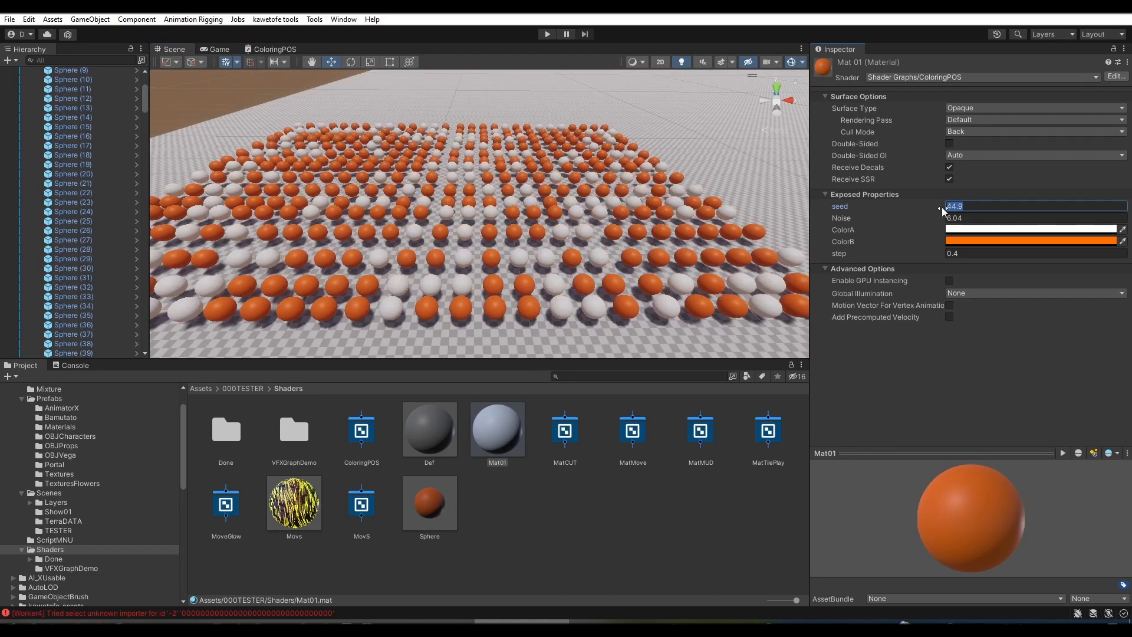
text(0,1)
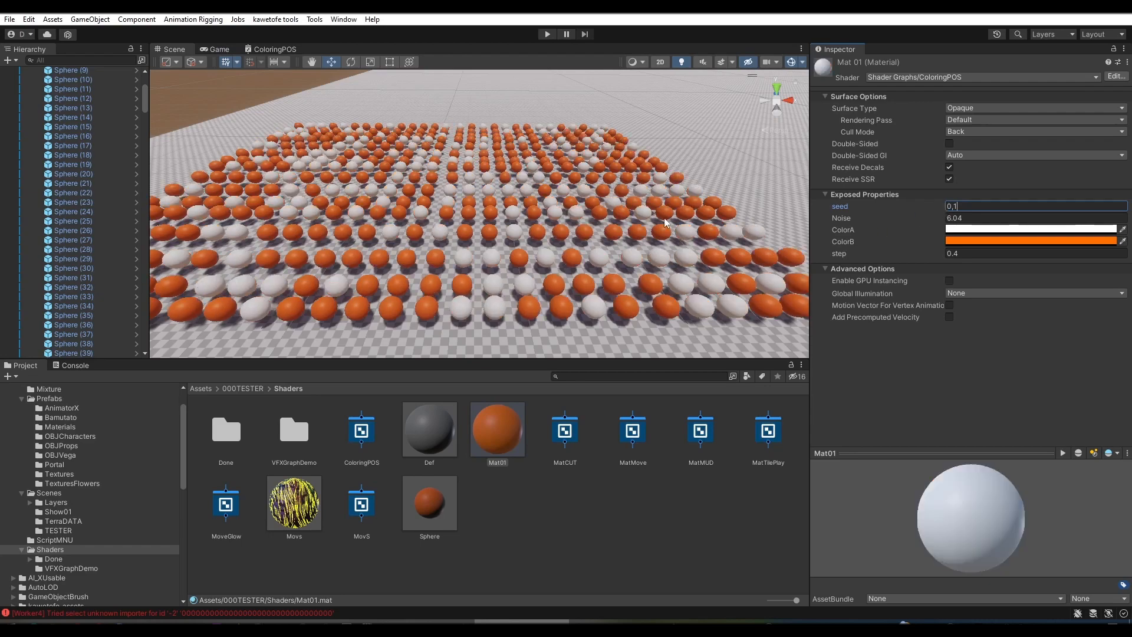
right_drag(576, 231, 615, 210)
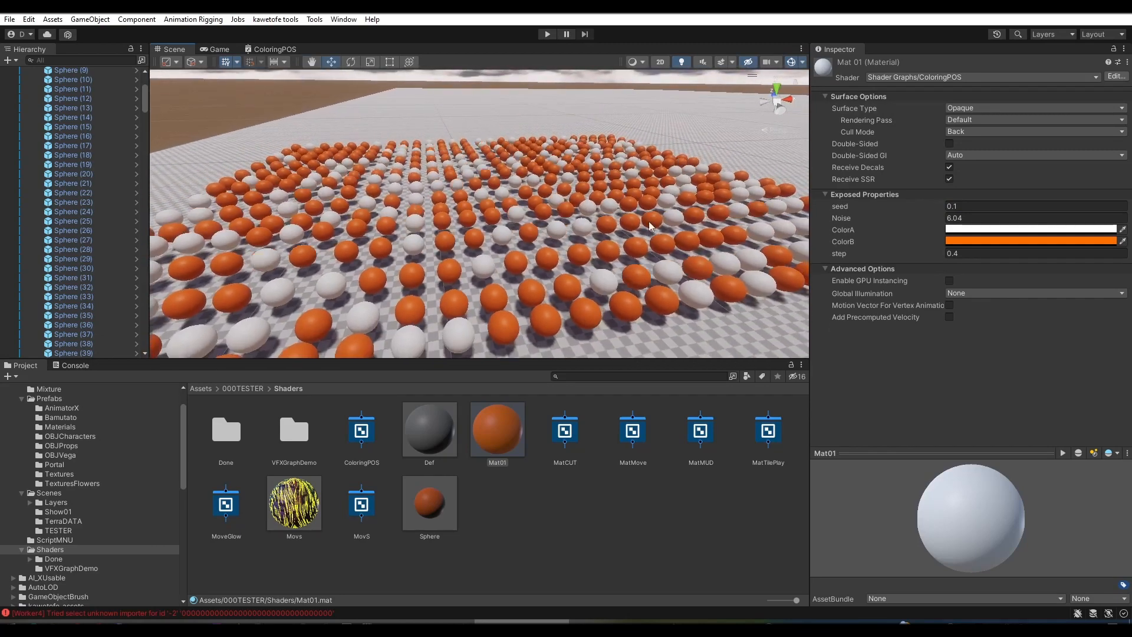
Step: Set Mat01's ColorB to blue (007FFF) and its step to 0
click(991, 239)
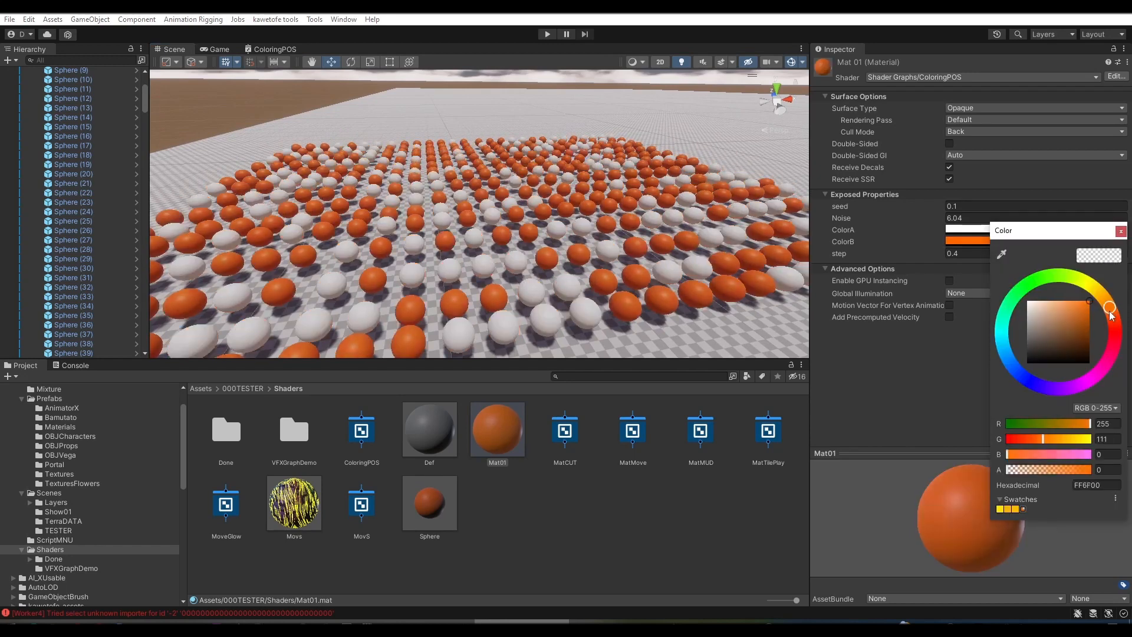
drag(1093, 302, 1015, 361)
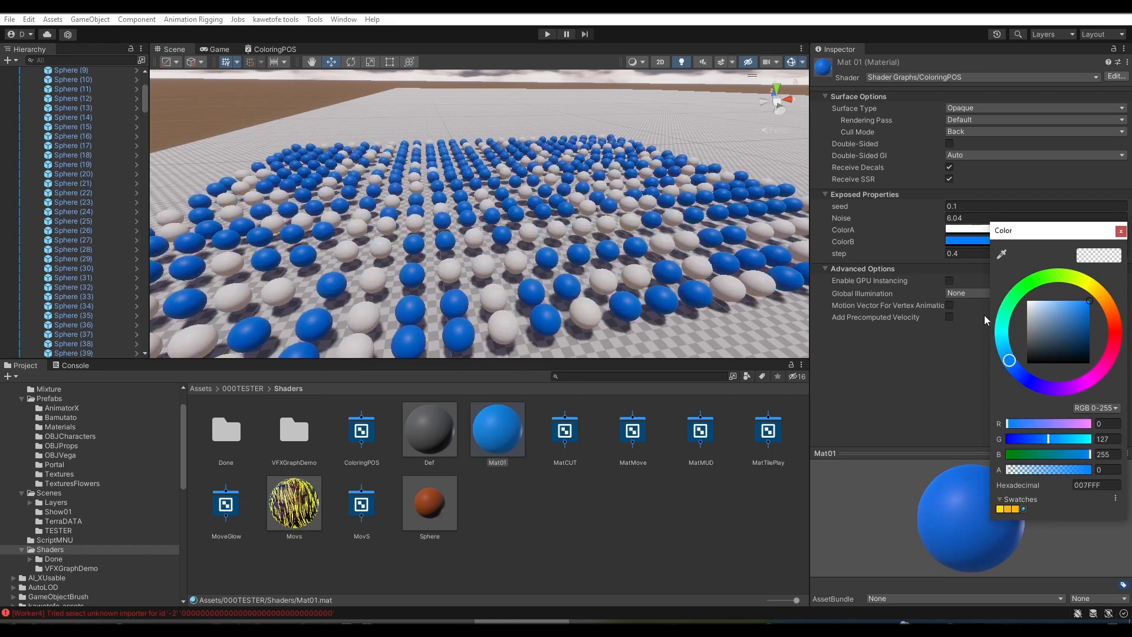
click(940, 253)
text(0)
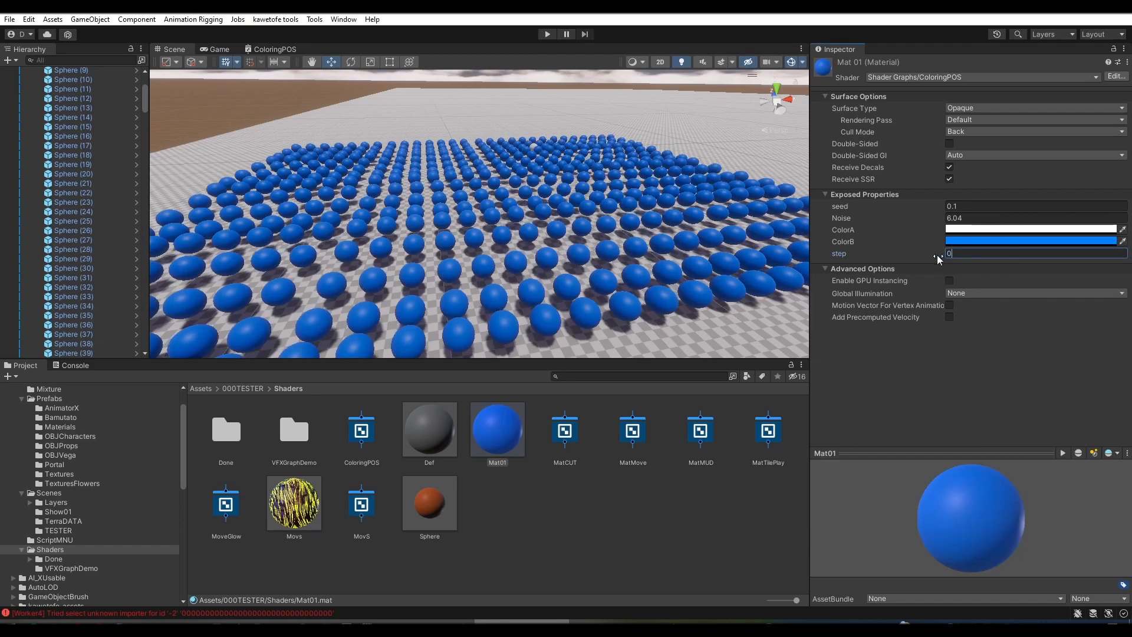
right_drag(677, 259, 691, 281)
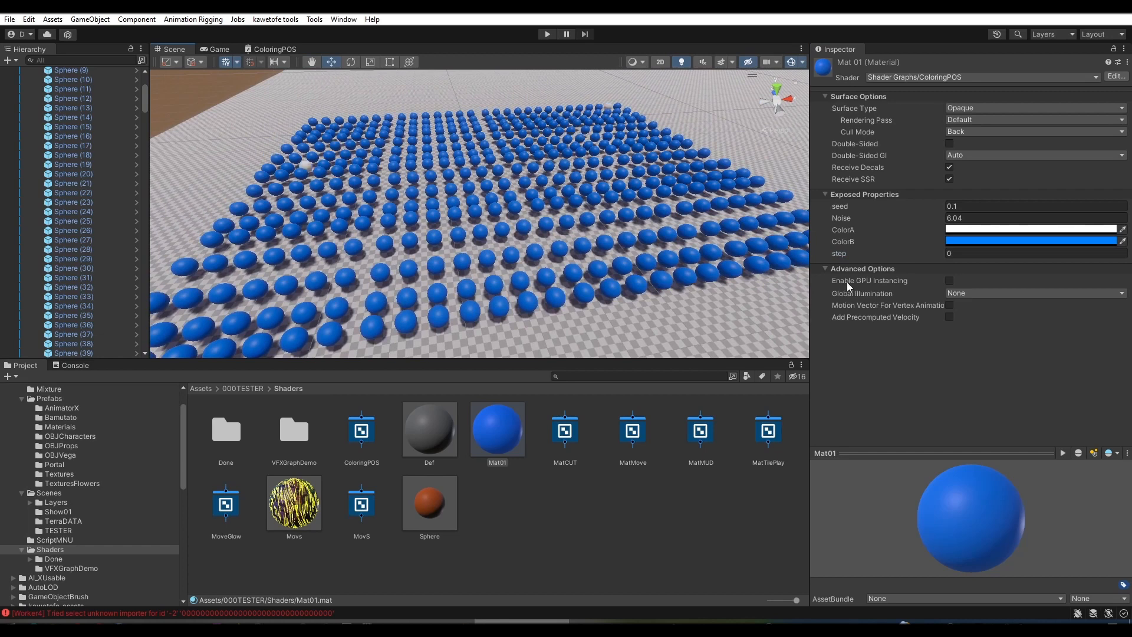
Step: Change Mat01's ColorB to red
click(979, 241)
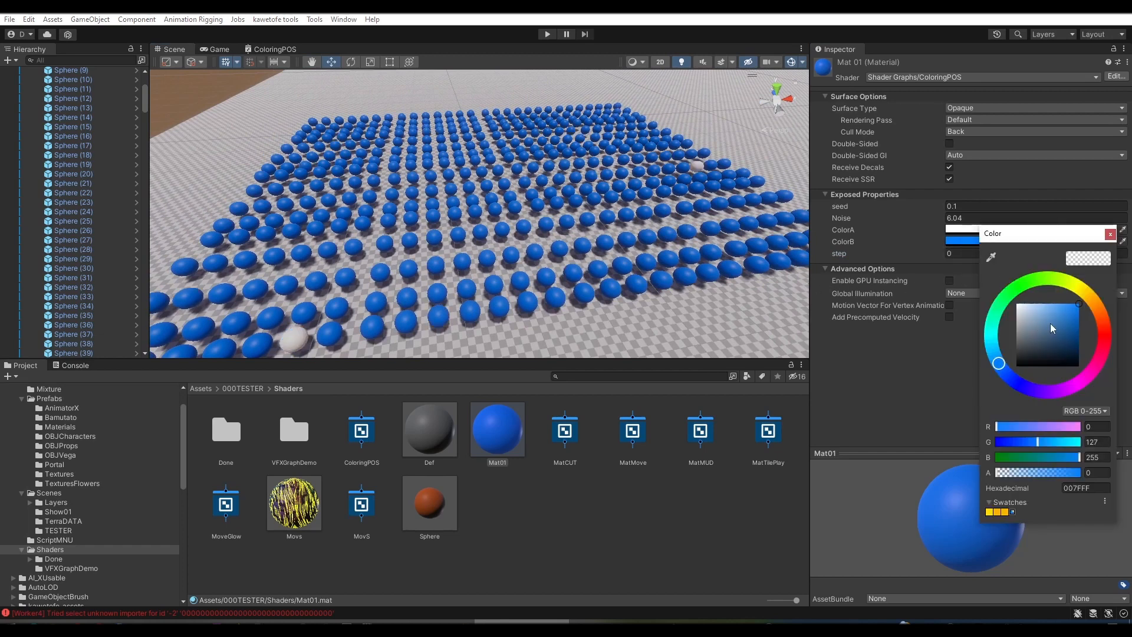
drag(998, 366, 1089, 332)
click(1110, 234)
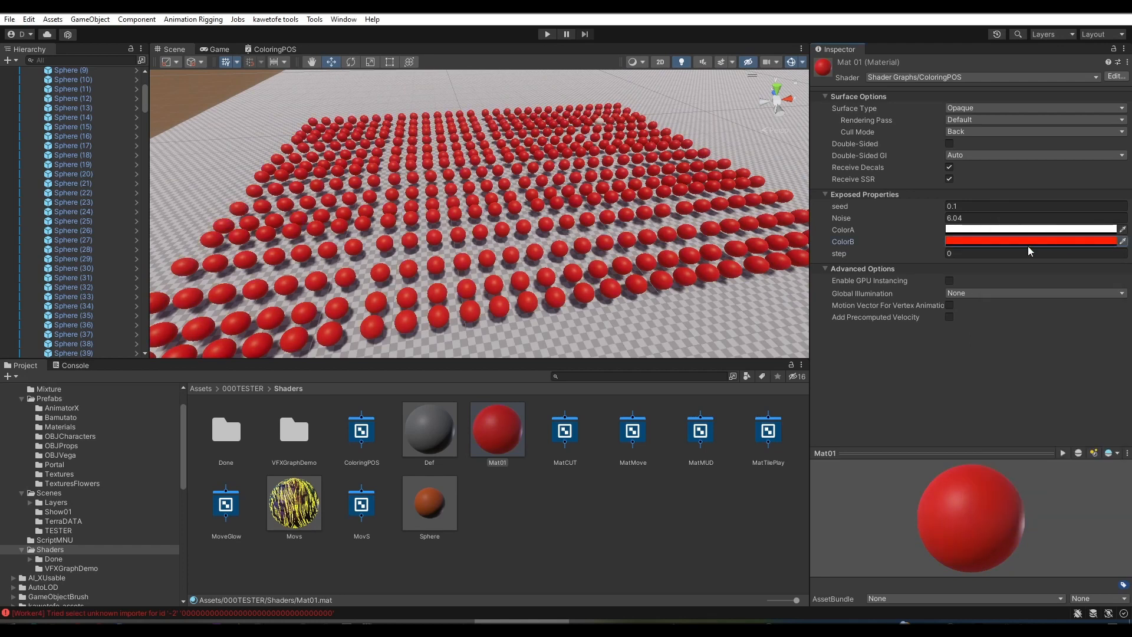
Step: Try Mat01's step at 0.4 and at 0.2, viewing the sphere field from different angles
drag(829, 252, 839, 253)
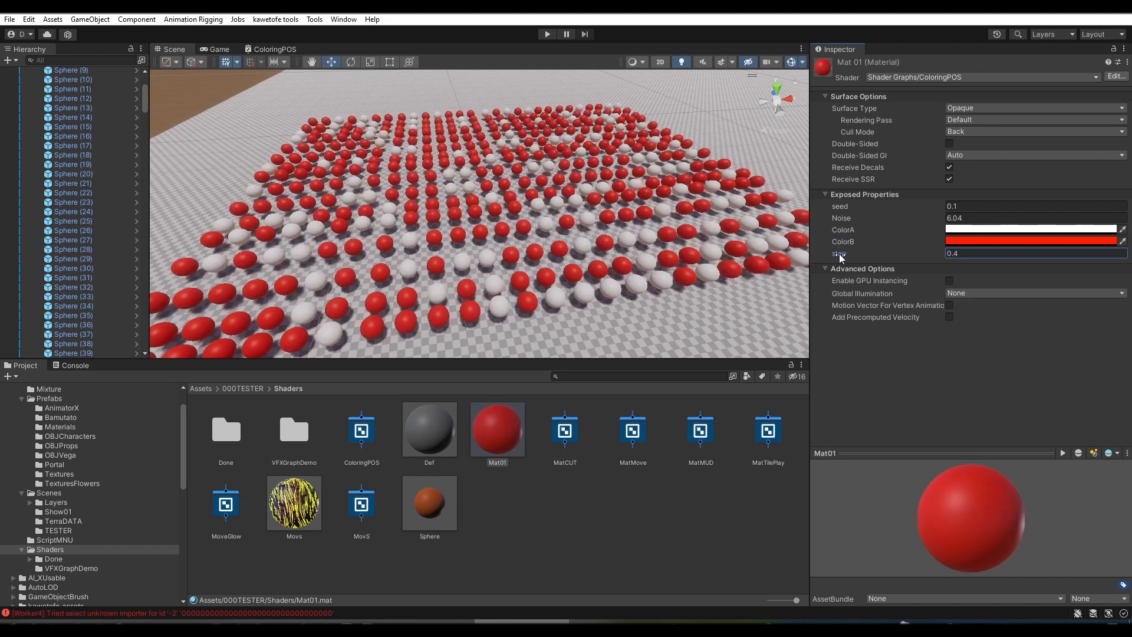
drag(840, 253, 839, 255)
right_drag(701, 250, 670, 248)
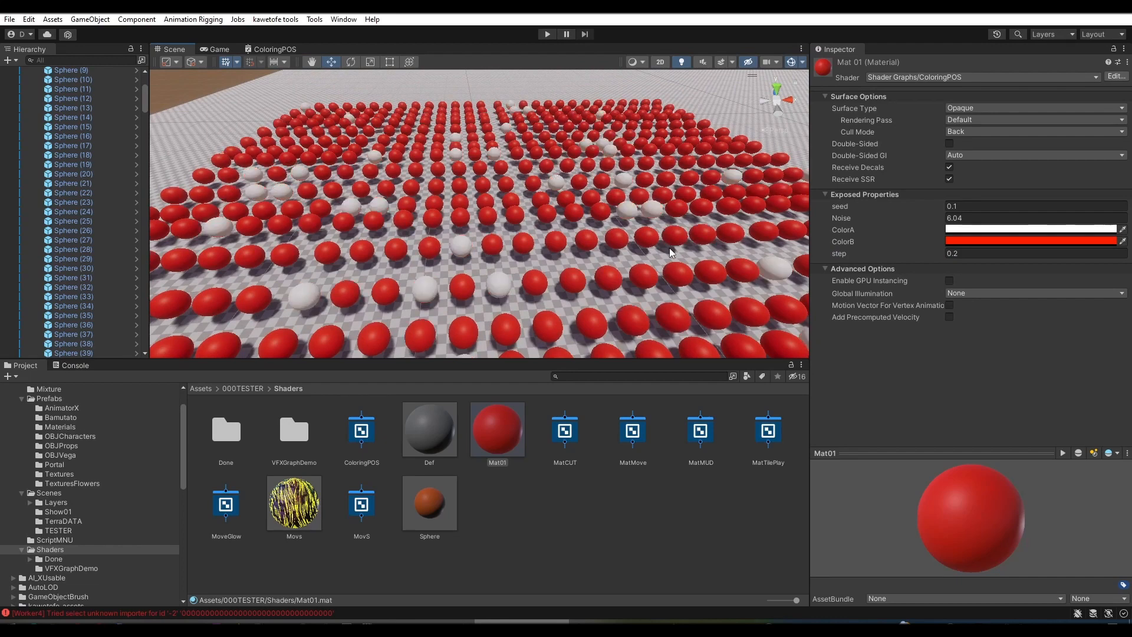
right_drag(669, 248, 594, 243)
key(s)
key(w)
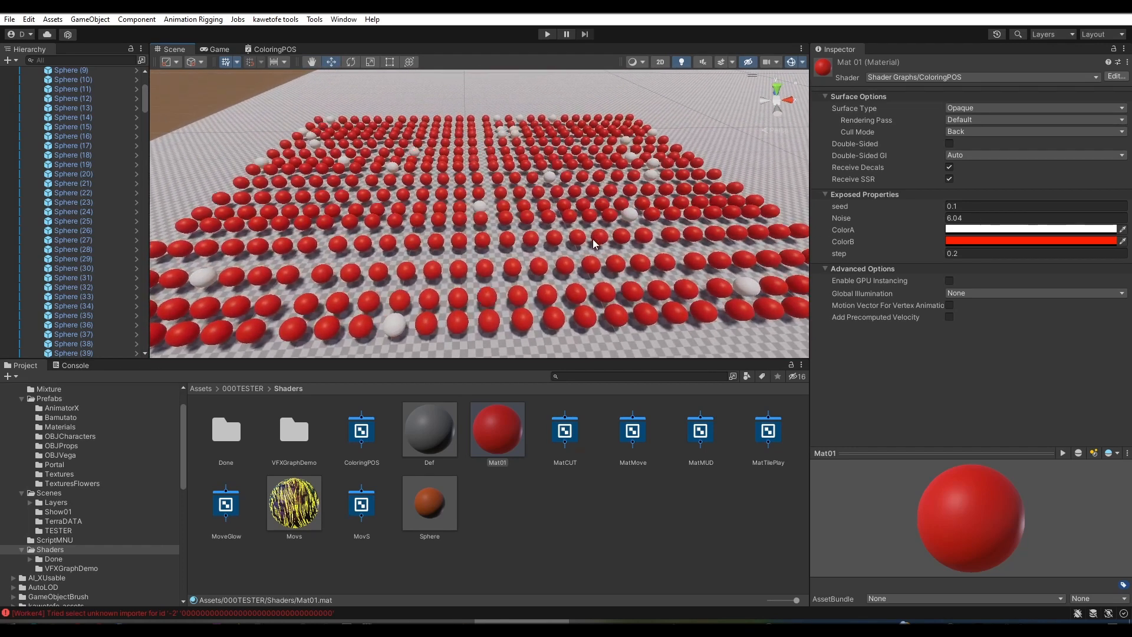
Step: Set Mat01's ColorA to bright yellow
click(993, 231)
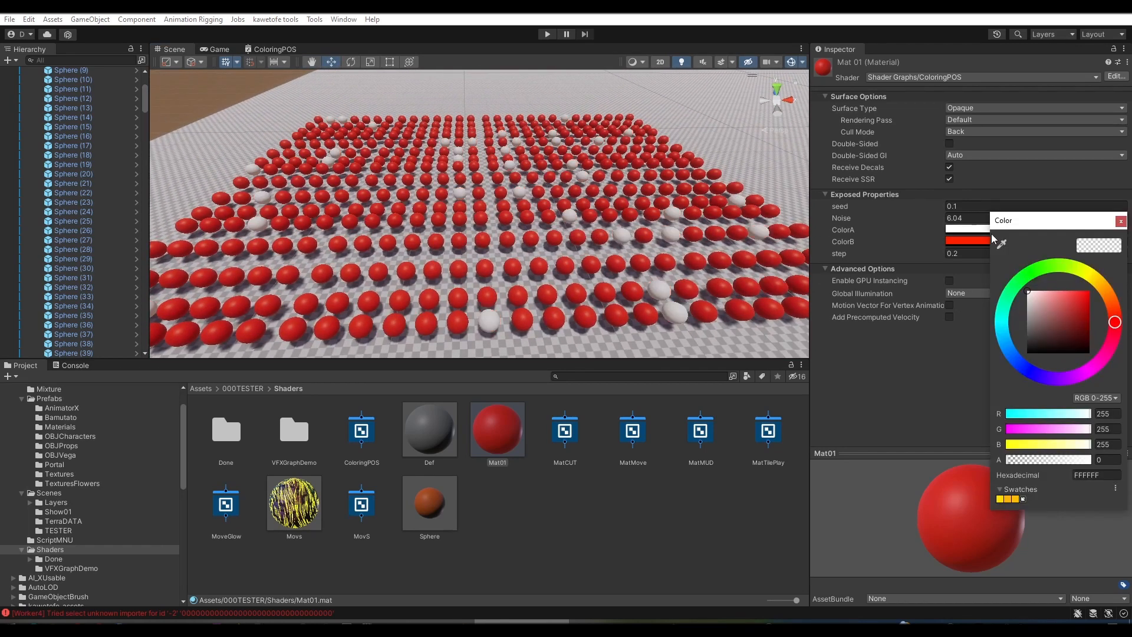
mouse_move(1056, 295)
mouse_down()
mouse_move(1055, 337)
mouse_move(1076, 346)
mouse_move(1076, 328)
mouse_move(1031, 327)
mouse_move(1025, 304)
mouse_move(1047, 272)
mouse_up()
mouse_move(1080, 326)
mouse_down()
mouse_move(1102, 288)
mouse_move(1083, 276)
mouse_up()
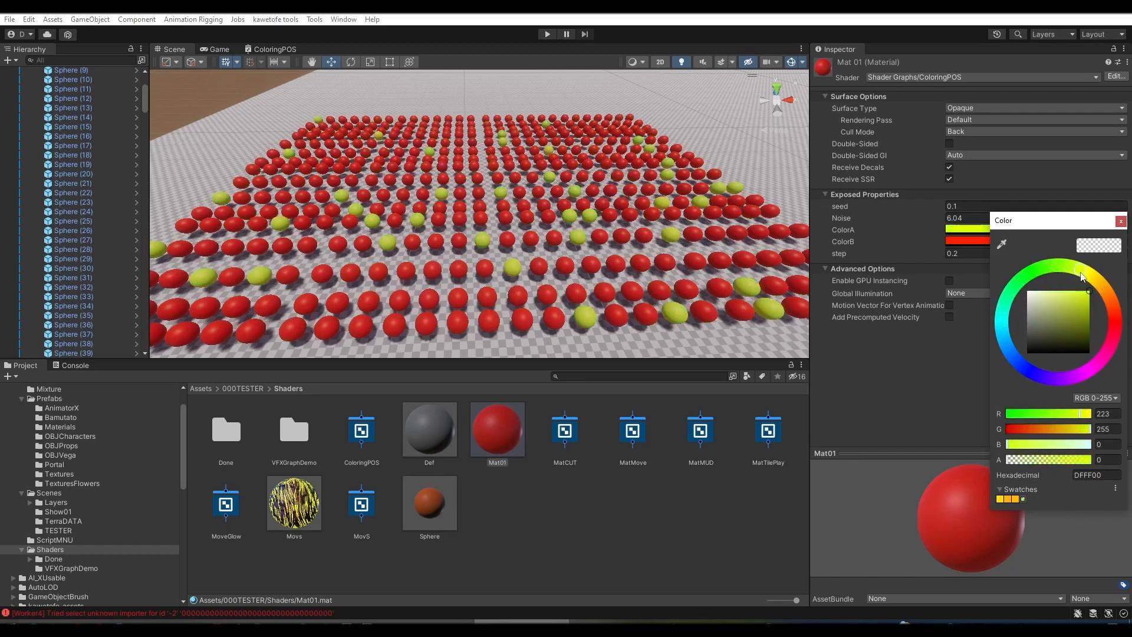
click(1121, 221)
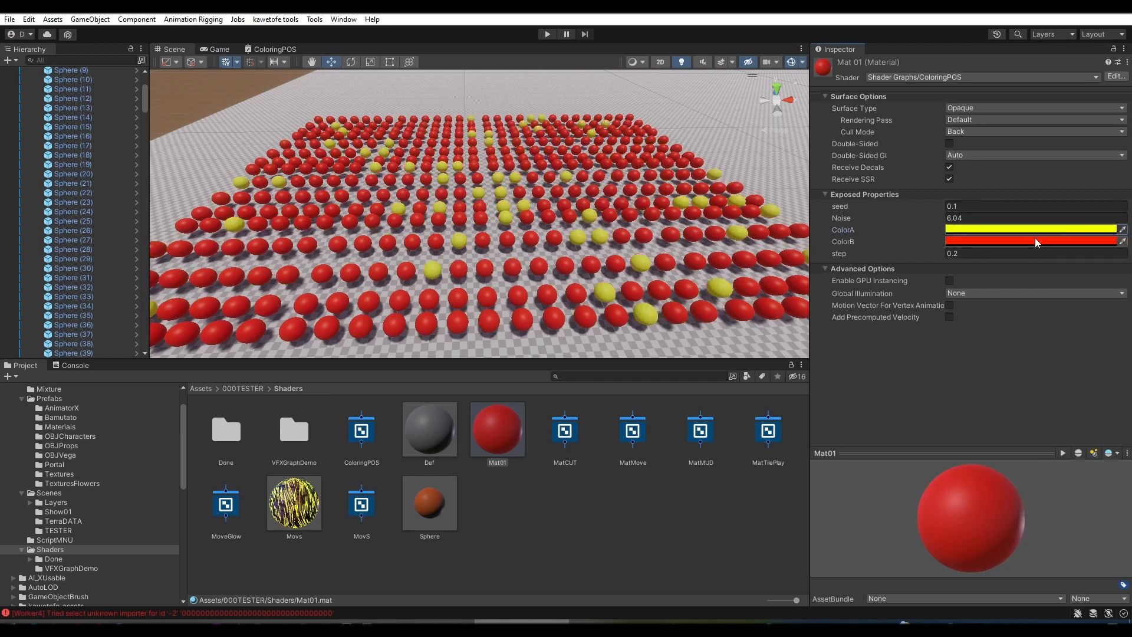
Step: Set Mat01's ColorB to black and its step to 0.01
click(1035, 240)
drag(1057, 341, 1072, 358)
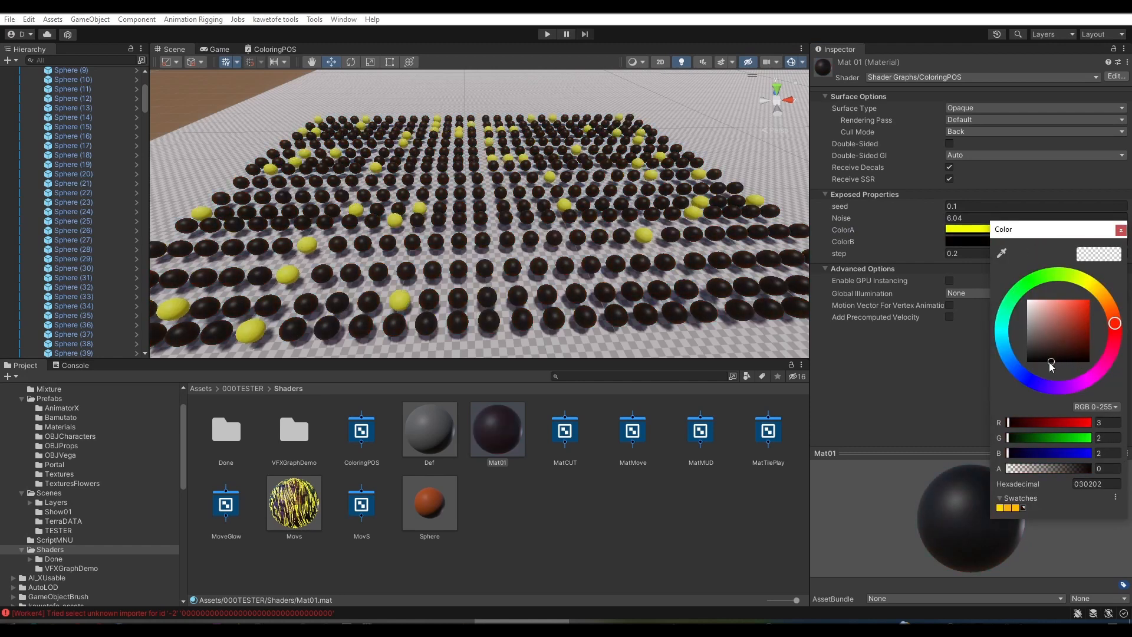
click(580, 274)
mouse_move(580, 273)
right_down()
mouse_move(507, 269)
mouse_move(584, 269)
right_up()
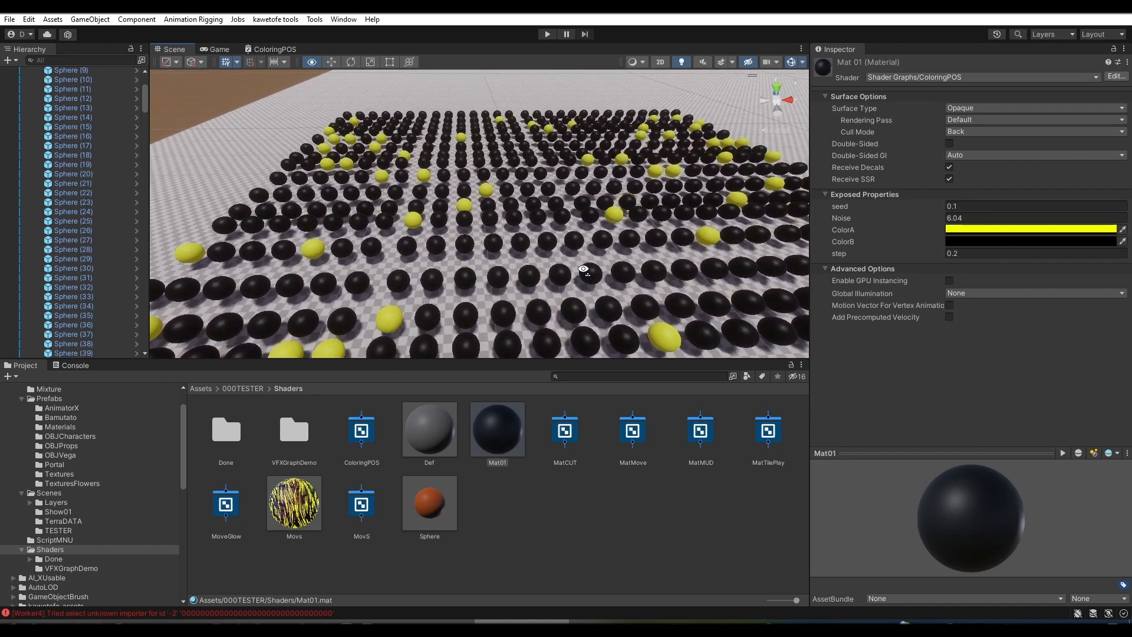
click(953, 256)
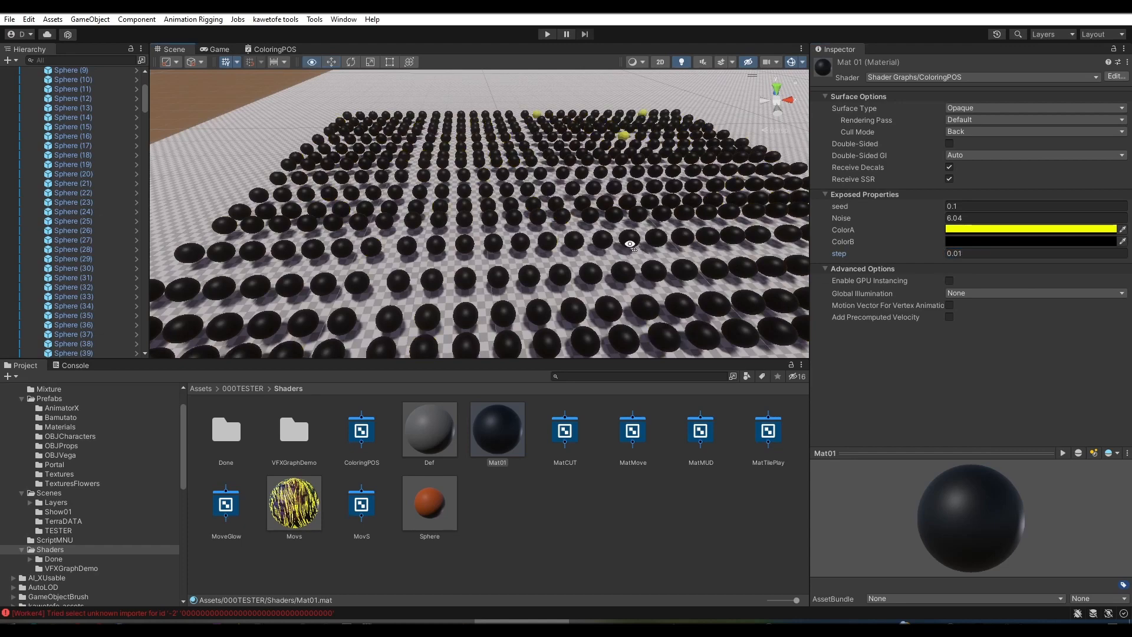
right_drag(629, 244, 627, 241)
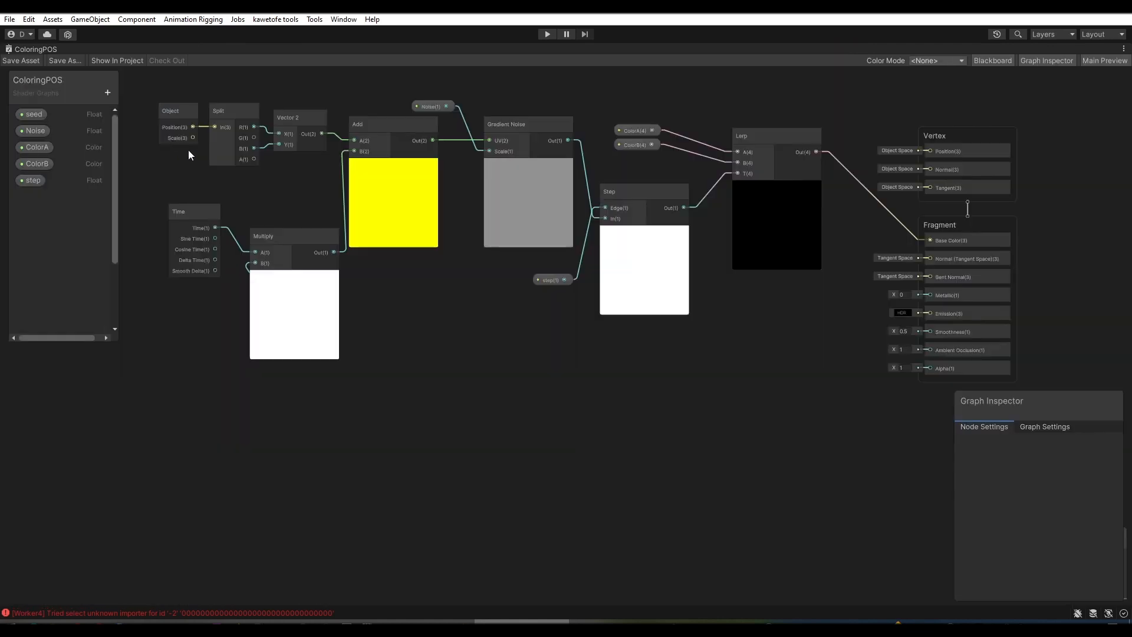
Step: Examine the settings of the seed, Noise, ColorA and step properties of the graph
click(35, 114)
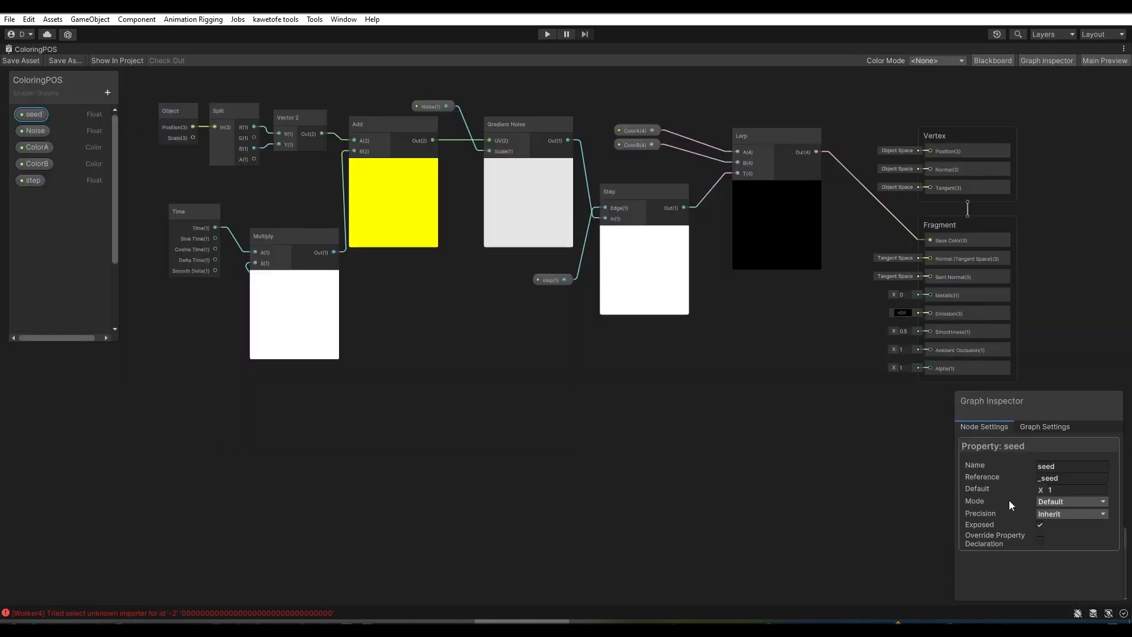
click(34, 131)
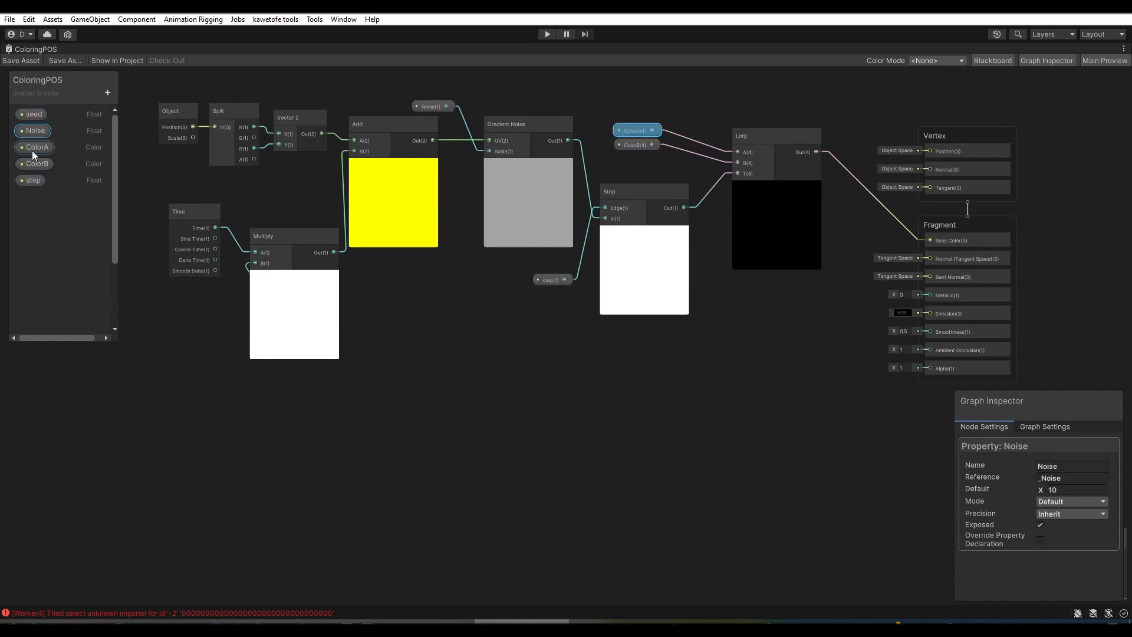
click(32, 151)
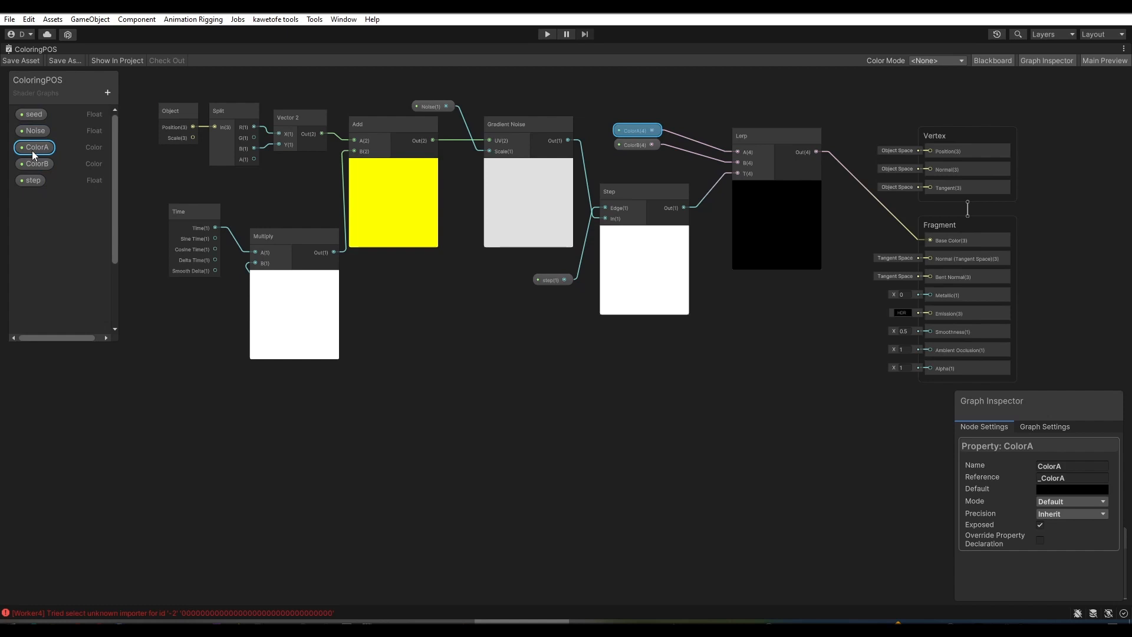
click(32, 182)
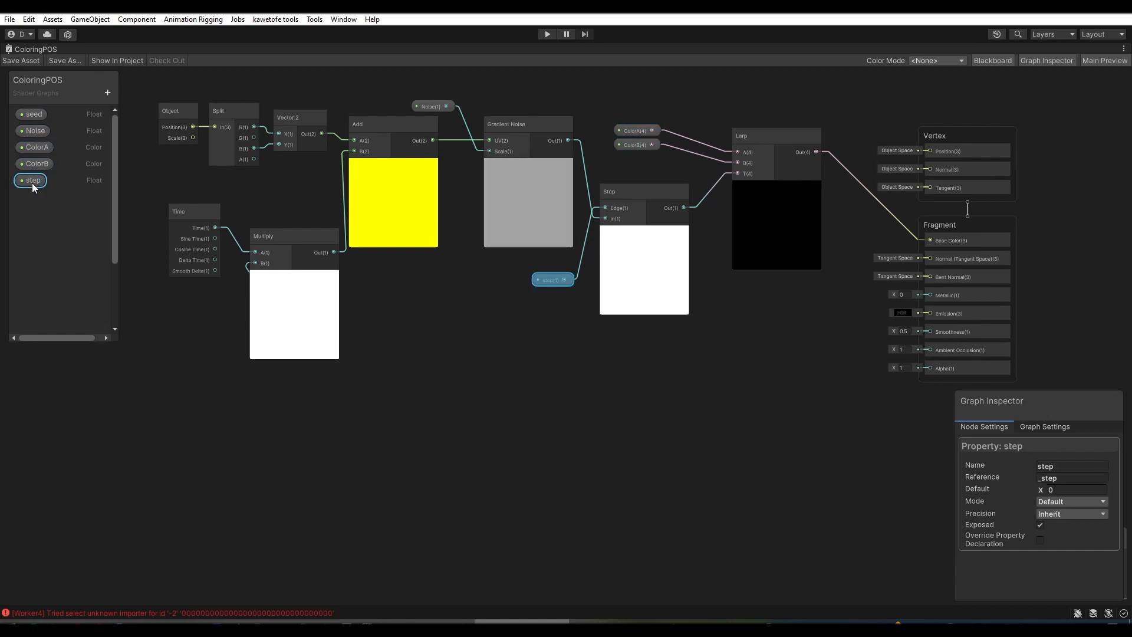
scroll(519, 342, down, 1)
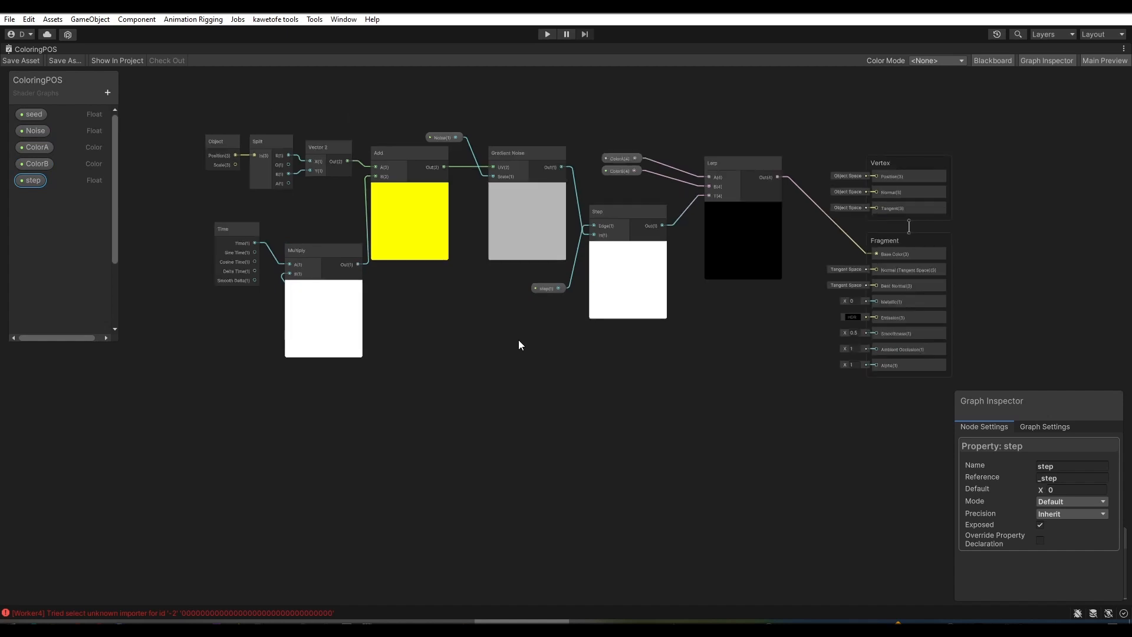
Step: Restore the full editor layout and add a Smoothstep node below the Step node
key(shift+space)
middle_drag(546, 250, 267, 183)
scroll(408, 207, up, 2)
middle_drag(448, 184, 450, 258)
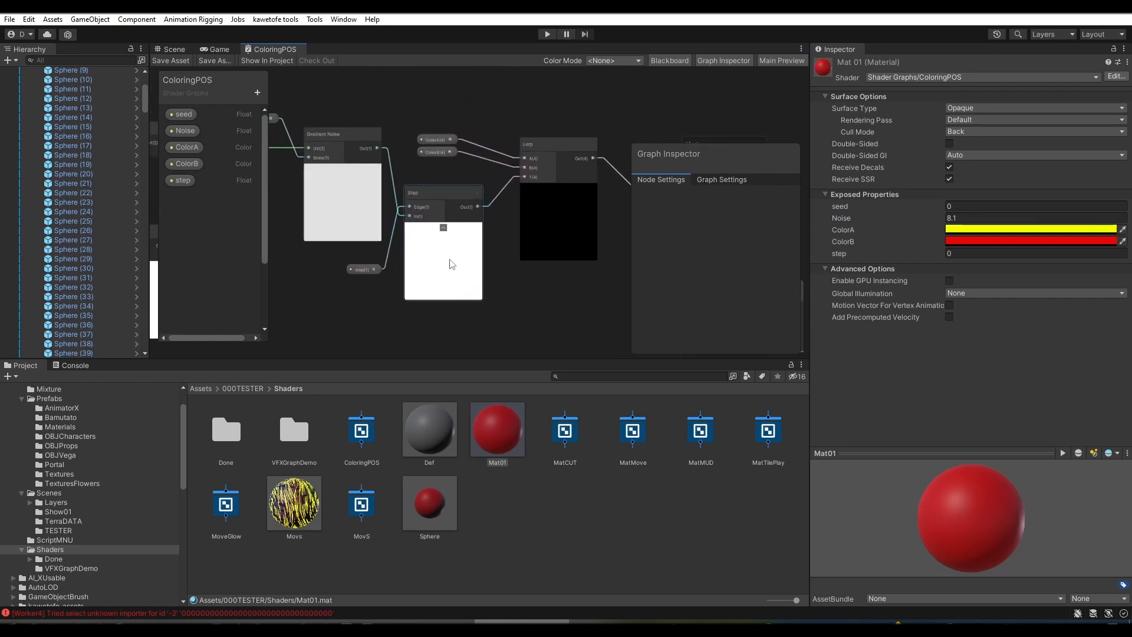
scroll(449, 249, up, 2)
scroll(426, 172, down, 1)
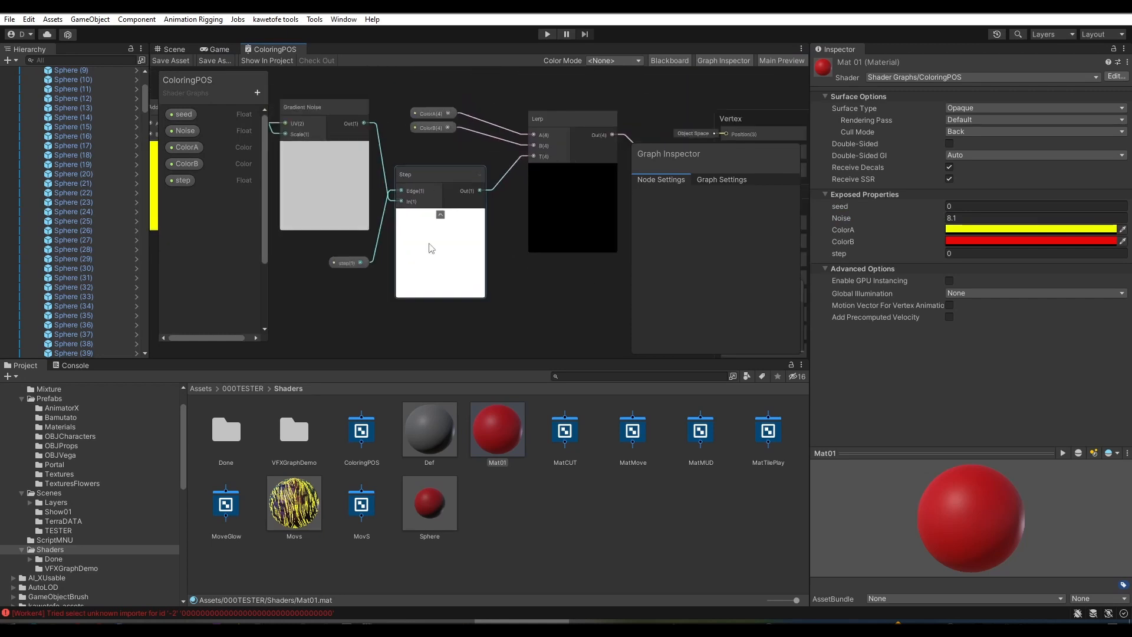
key(space)
text(smo)
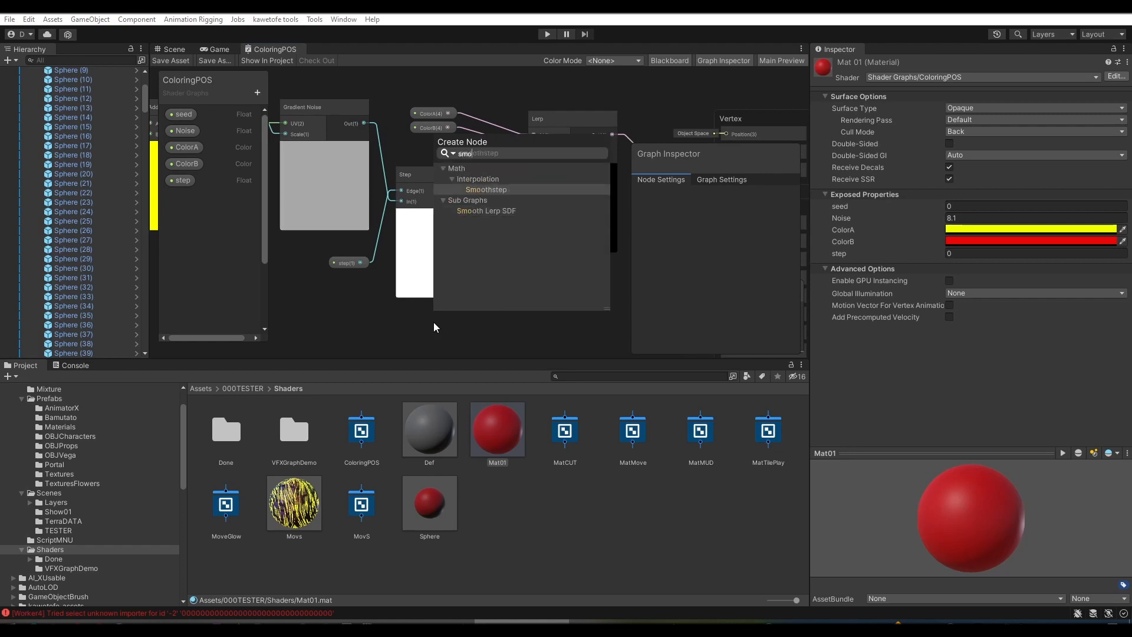
click(468, 190)
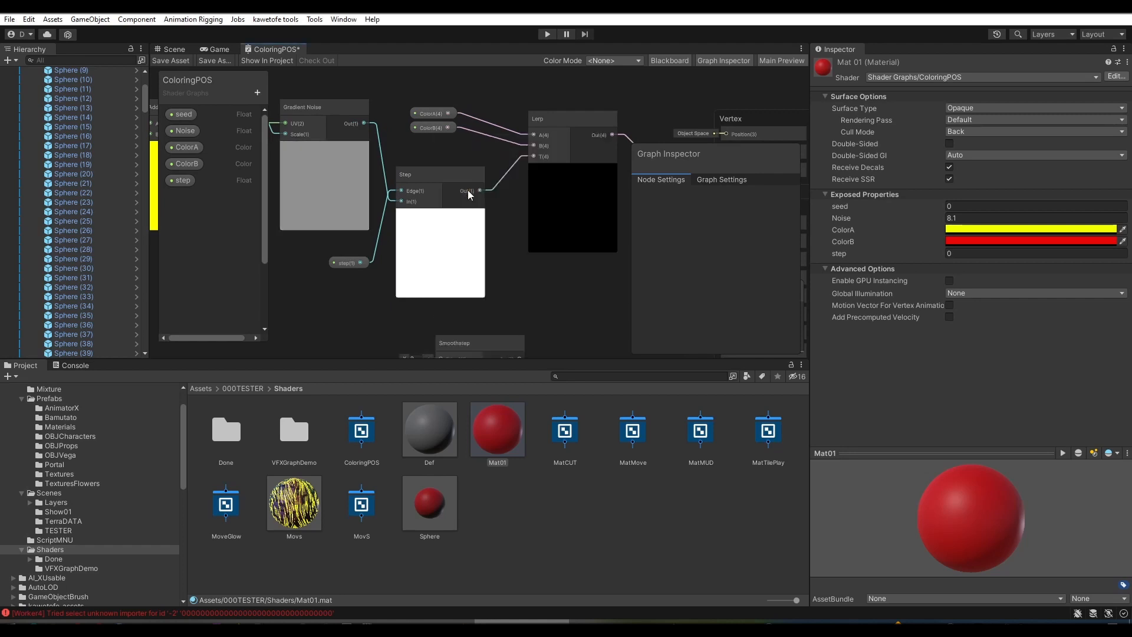
scroll(476, 272, down, 1)
scroll(476, 277, up, 2)
click(479, 252)
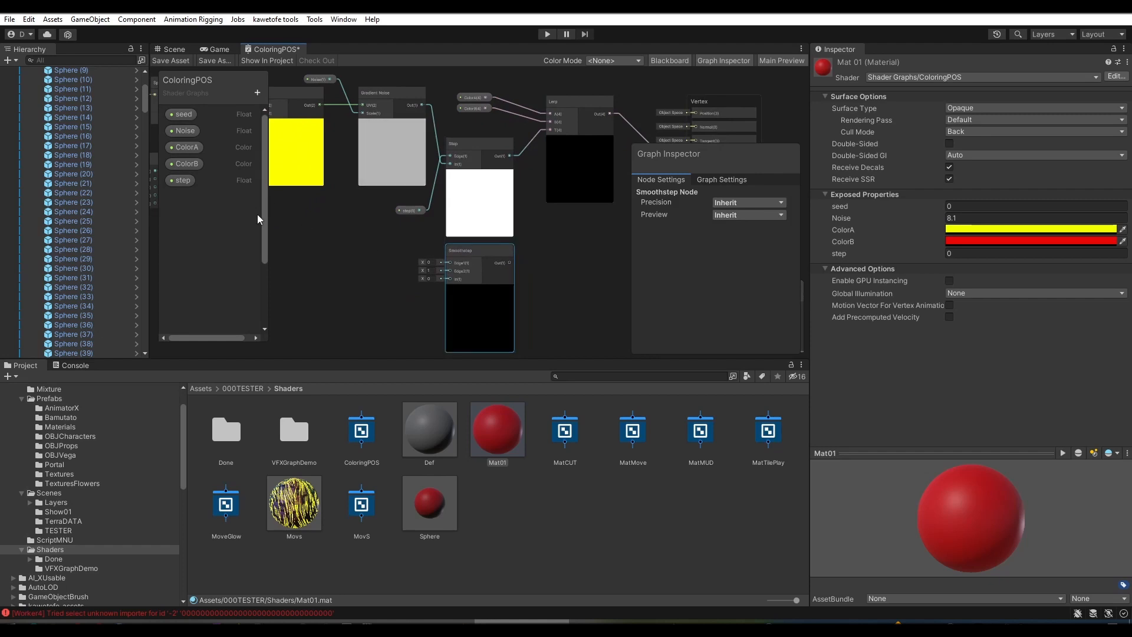
Step: Rename the step property as stepA
double_click(178, 183)
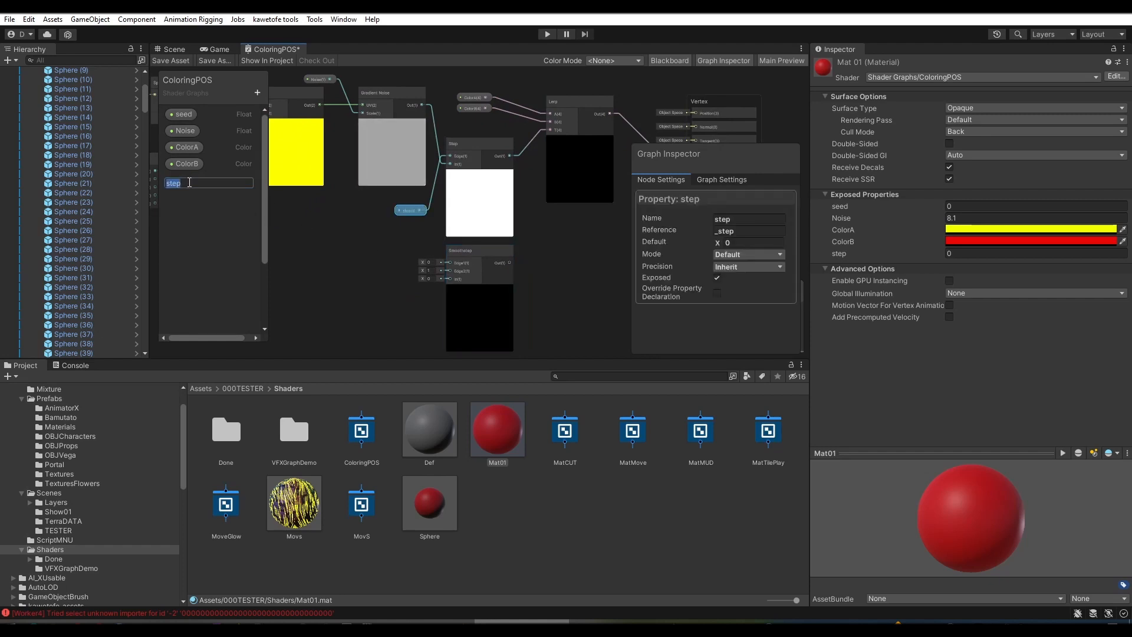
click(192, 182)
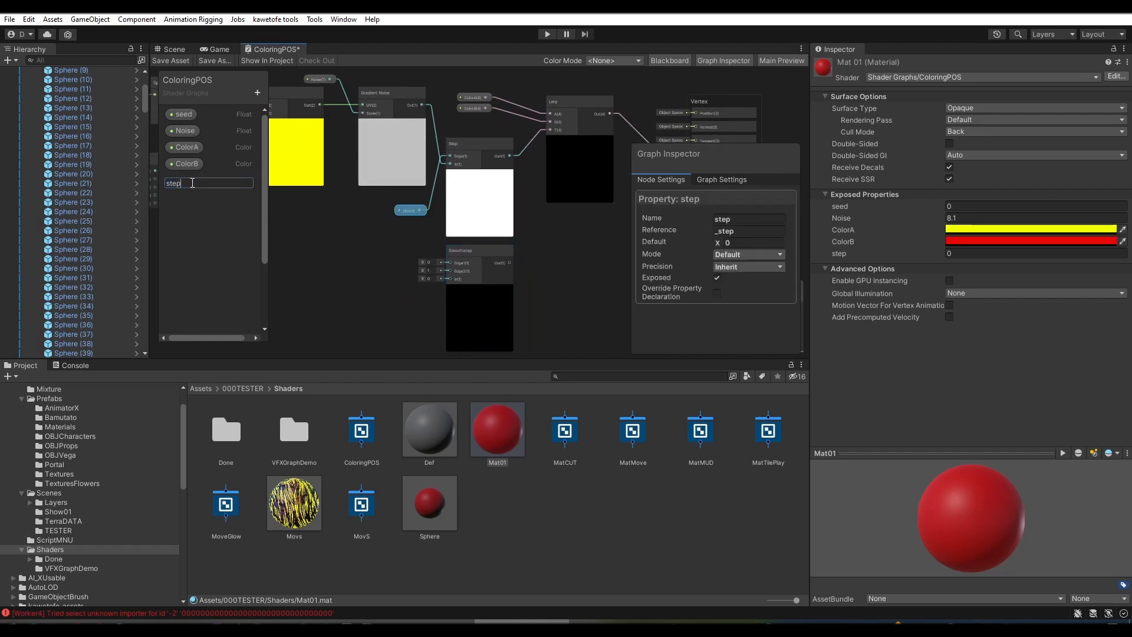
text(A)
key(Return)
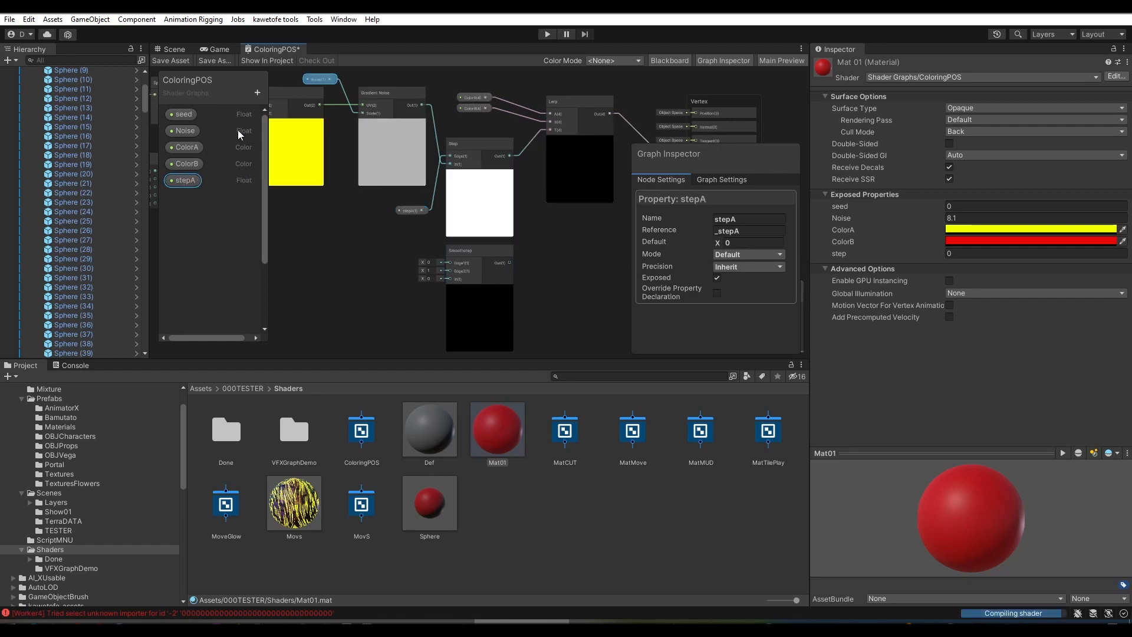
Step: Add a Float property named stepB to the graph
click(257, 93)
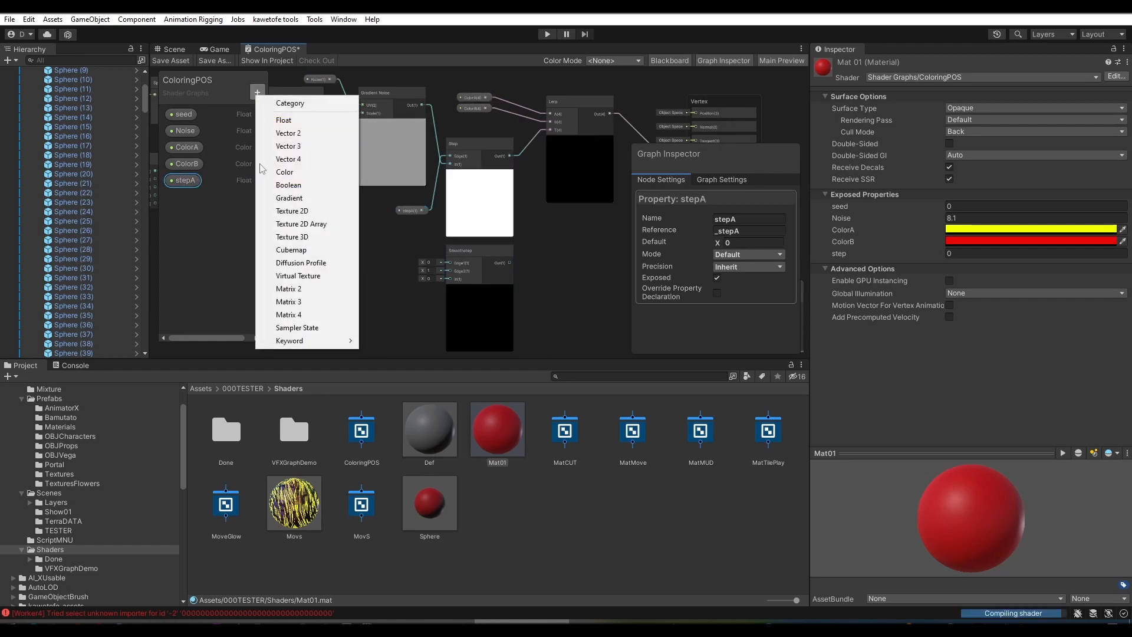
click(293, 121)
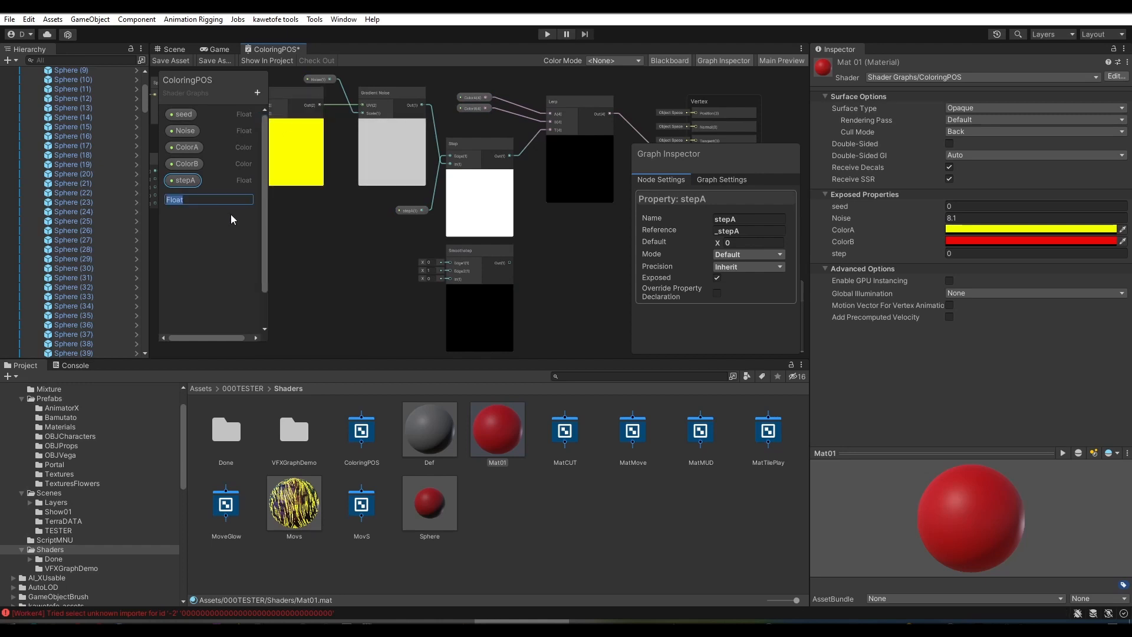
text(stepB)
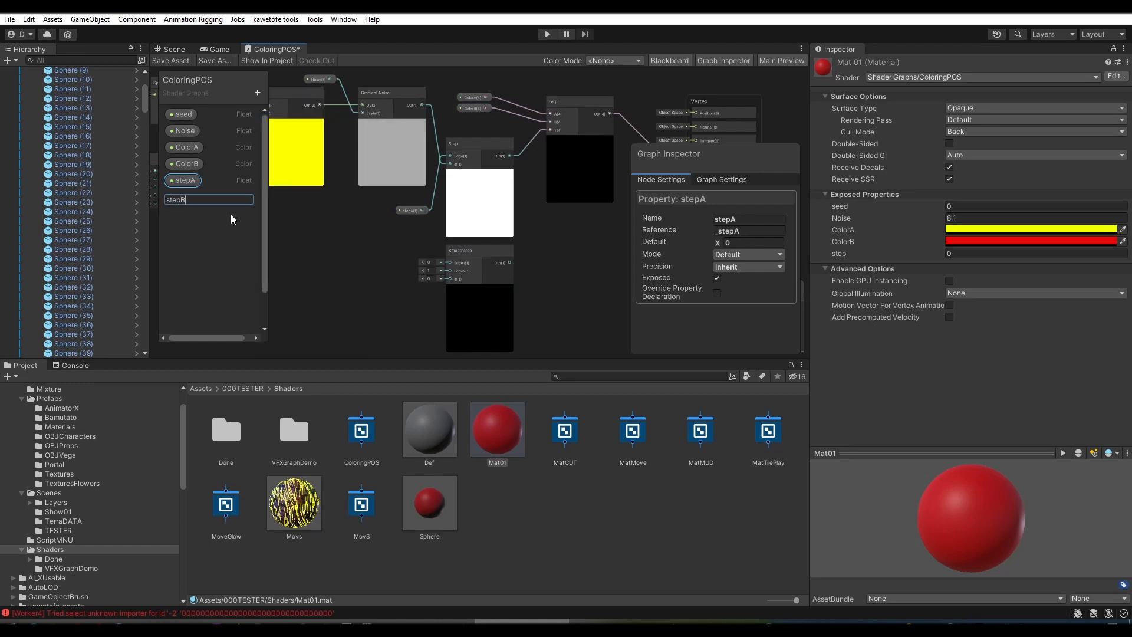
key(Return)
Step: Connect the Gradient Noise output to the Smoothstep node's In input
scroll(427, 165, up, 2)
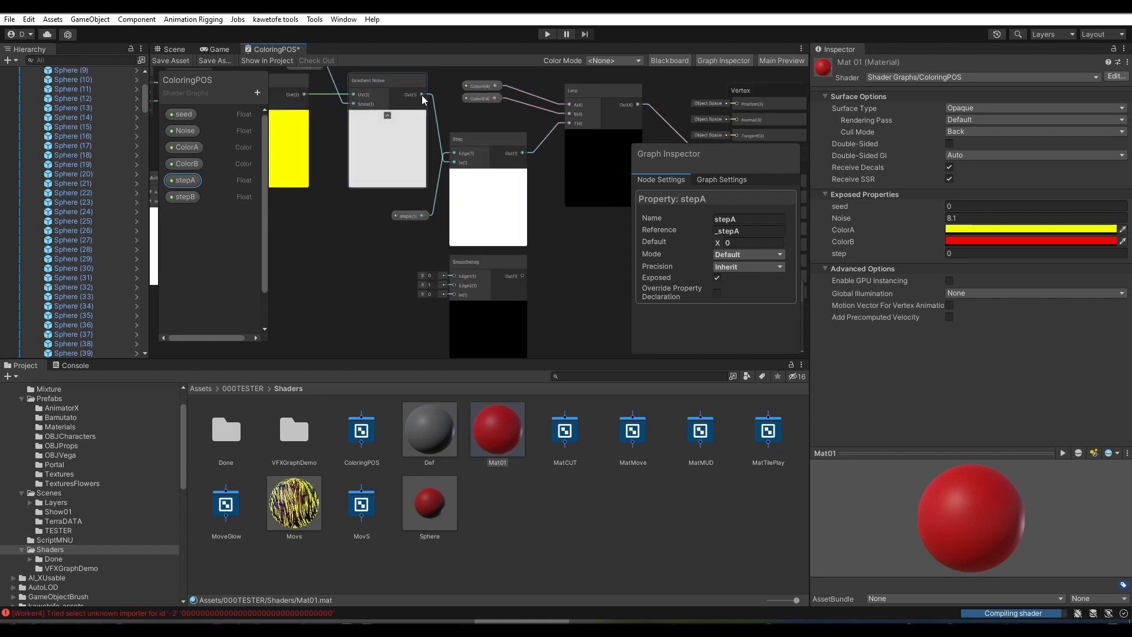
drag(421, 95, 450, 258)
scroll(536, 215, down, 1)
middle_drag(537, 214, 533, 253)
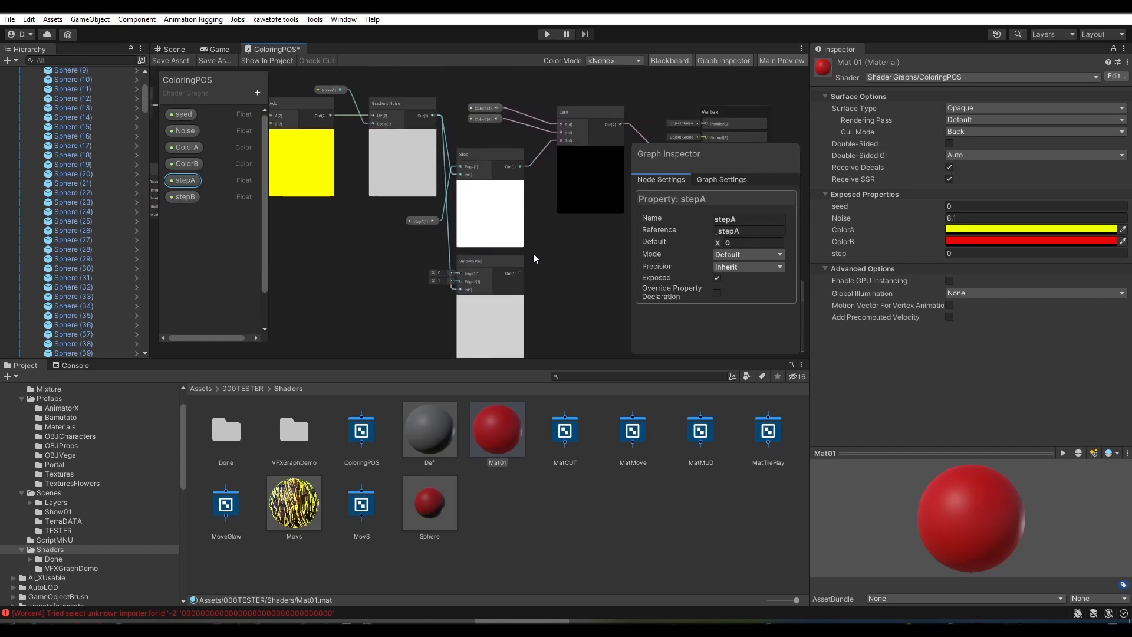
Step: Delete the Step node and its stepA property node, and connect the Smoothstep output to the Lerp node's T input
key(Delete)
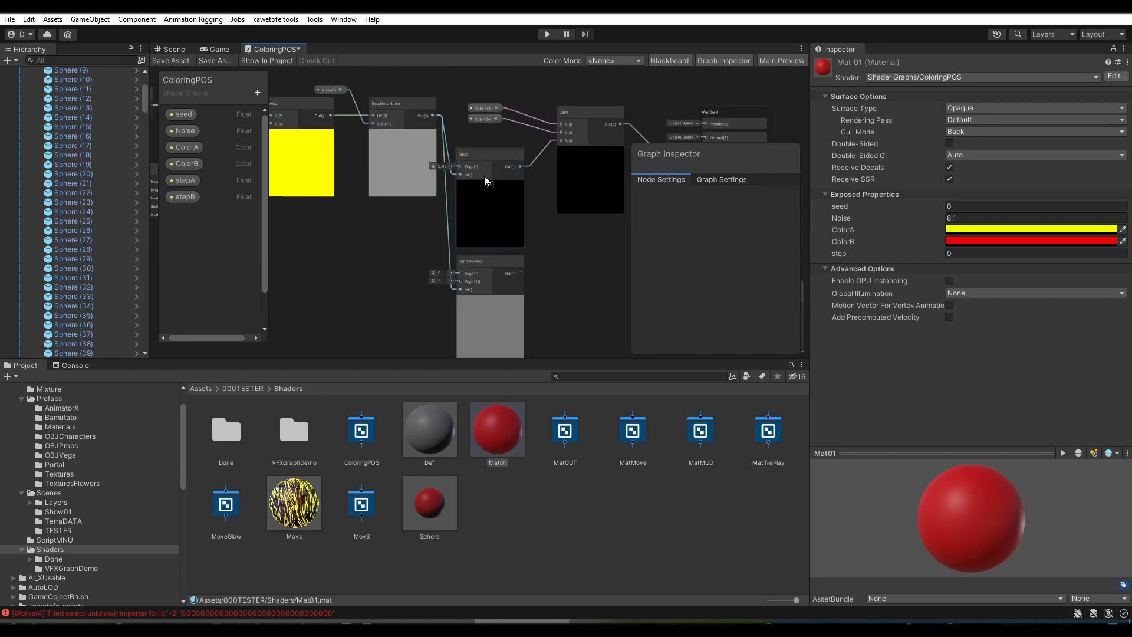
click(487, 156)
key(Delete)
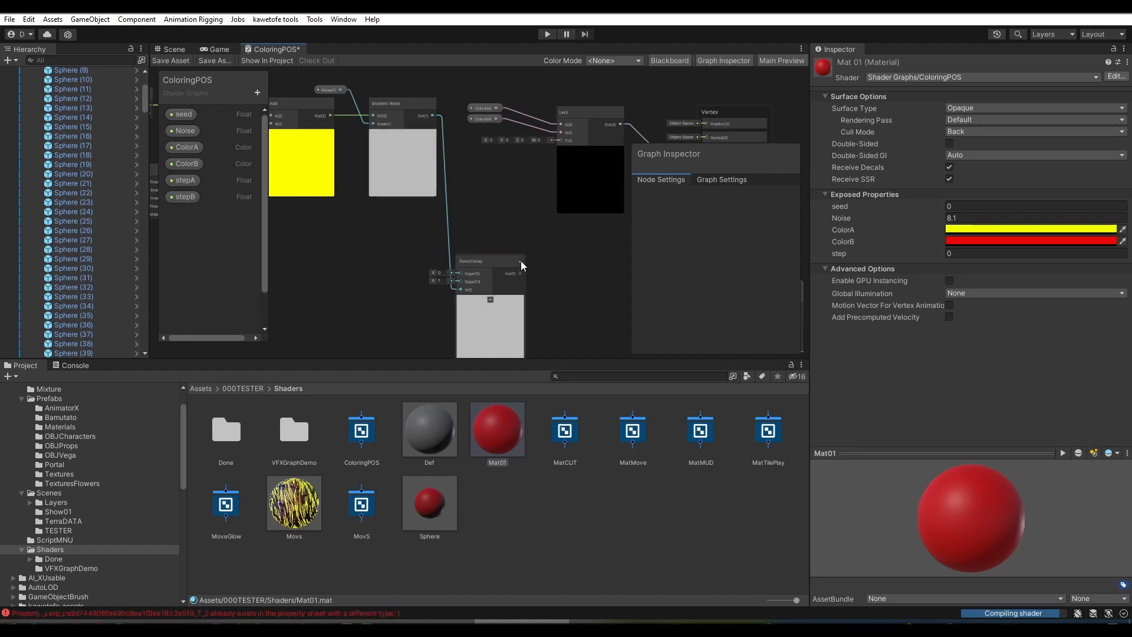
drag(520, 273, 561, 140)
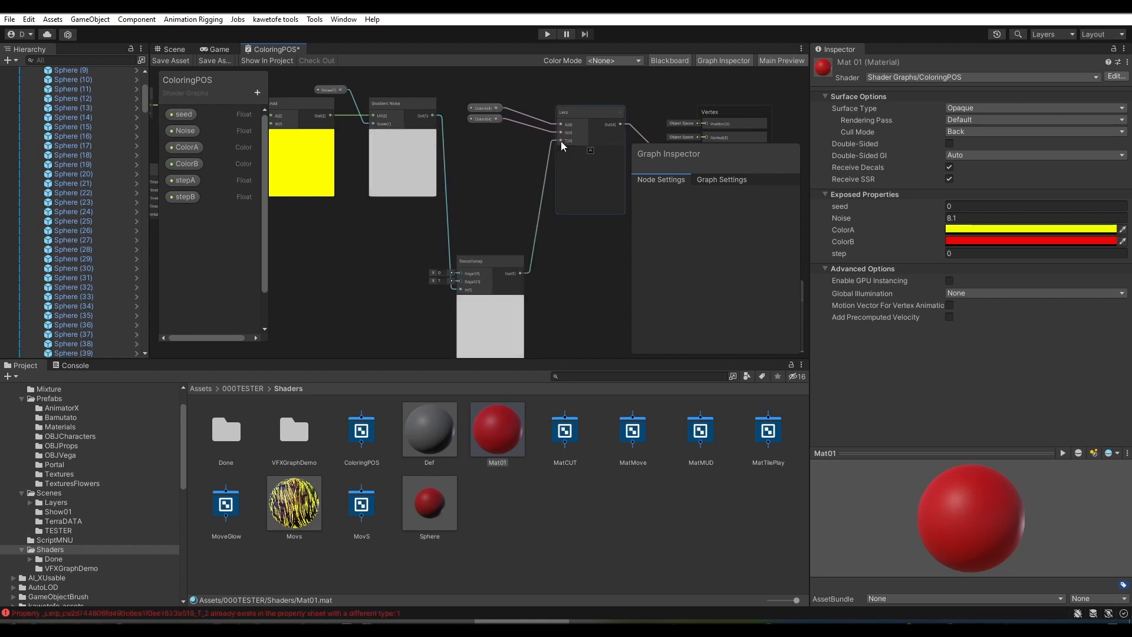
Step: Place stepA and stepB in the graph, connected to the Smoothstep node's Edge1 and Edge2 inputs
drag(185, 179, 461, 273)
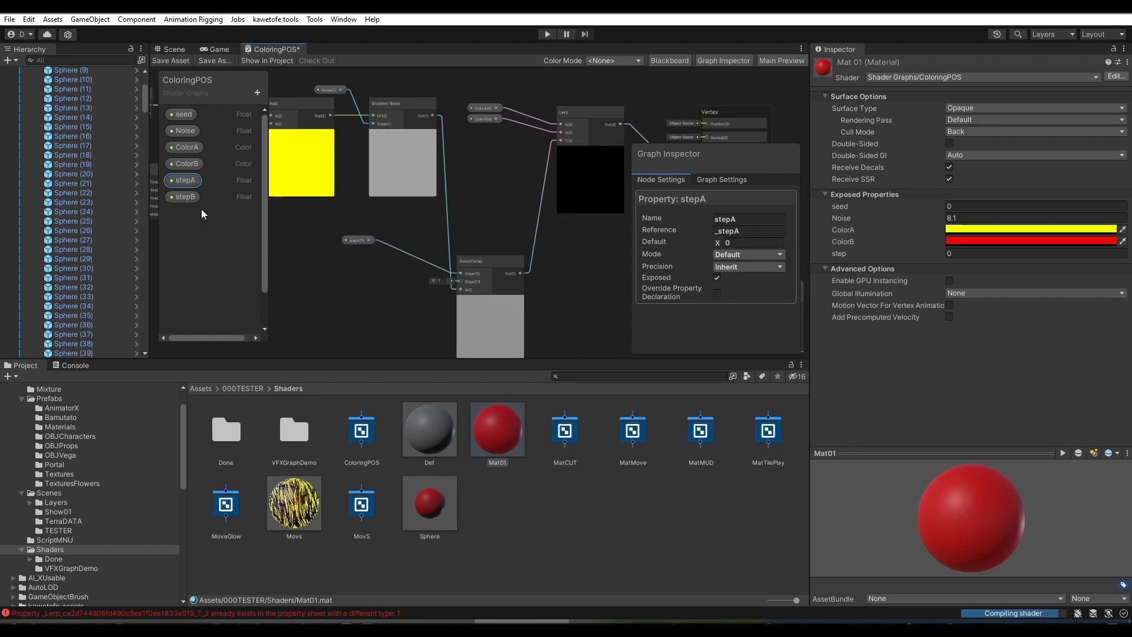
drag(184, 200, 461, 283)
drag(365, 261, 353, 254)
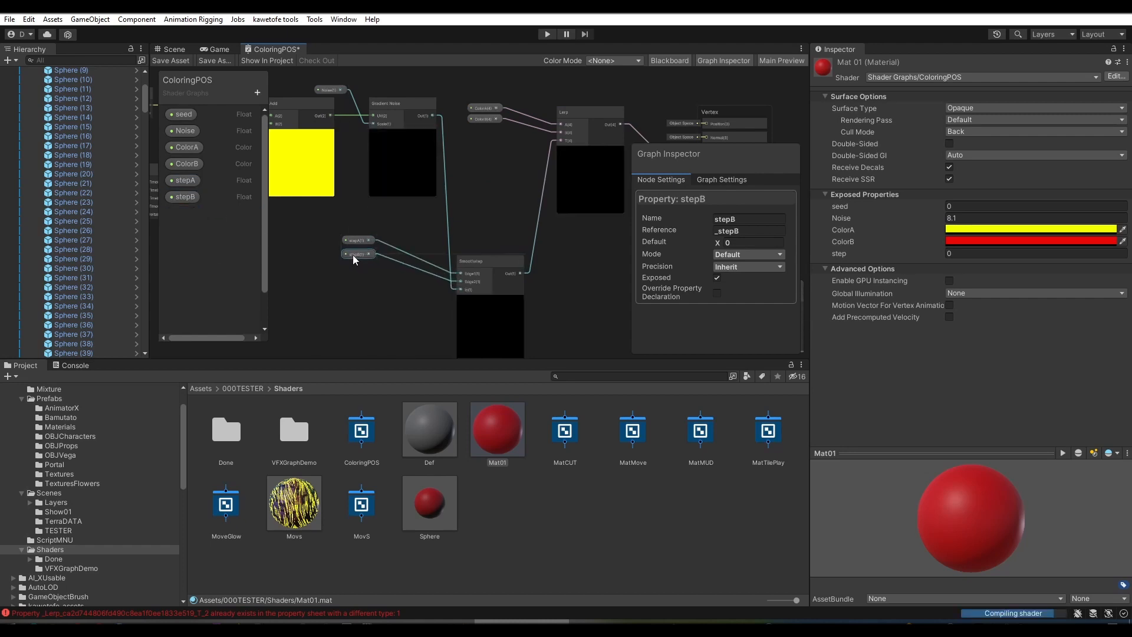
Step: Set the stepA and stepB properties to Slider mode, and return to the Scene view with the graph saved
click(185, 180)
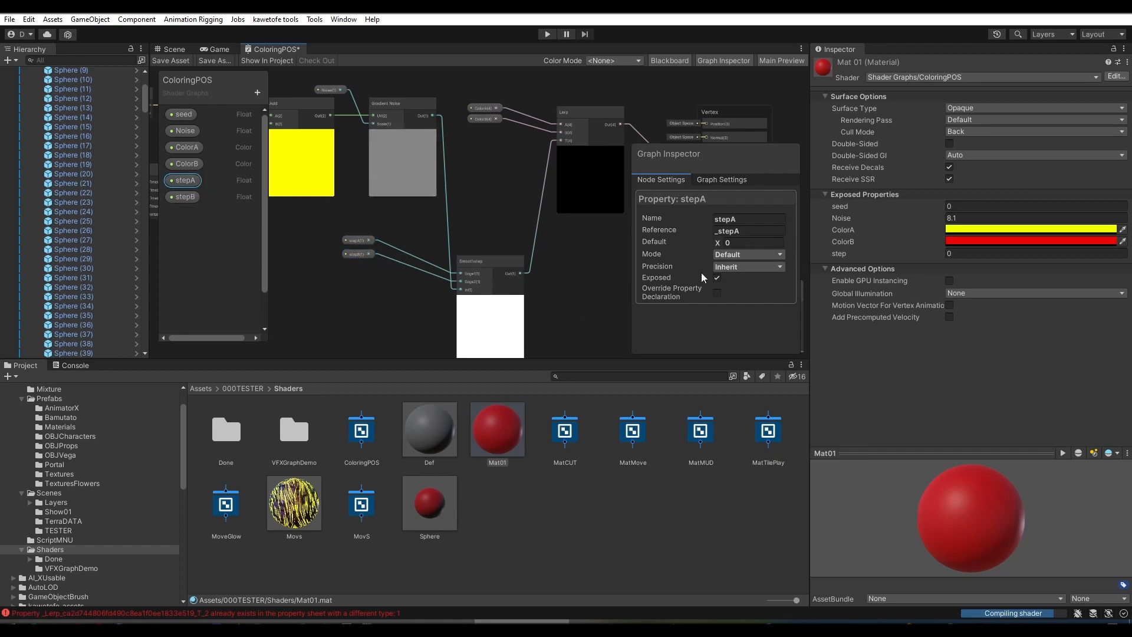
click(736, 254)
click(737, 283)
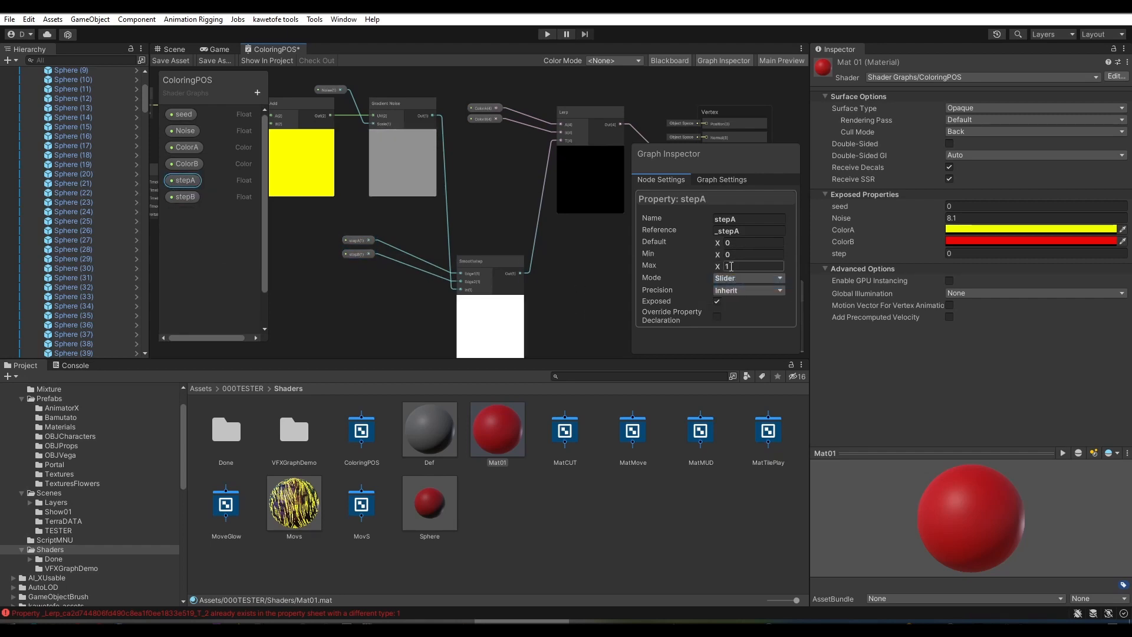
click(182, 198)
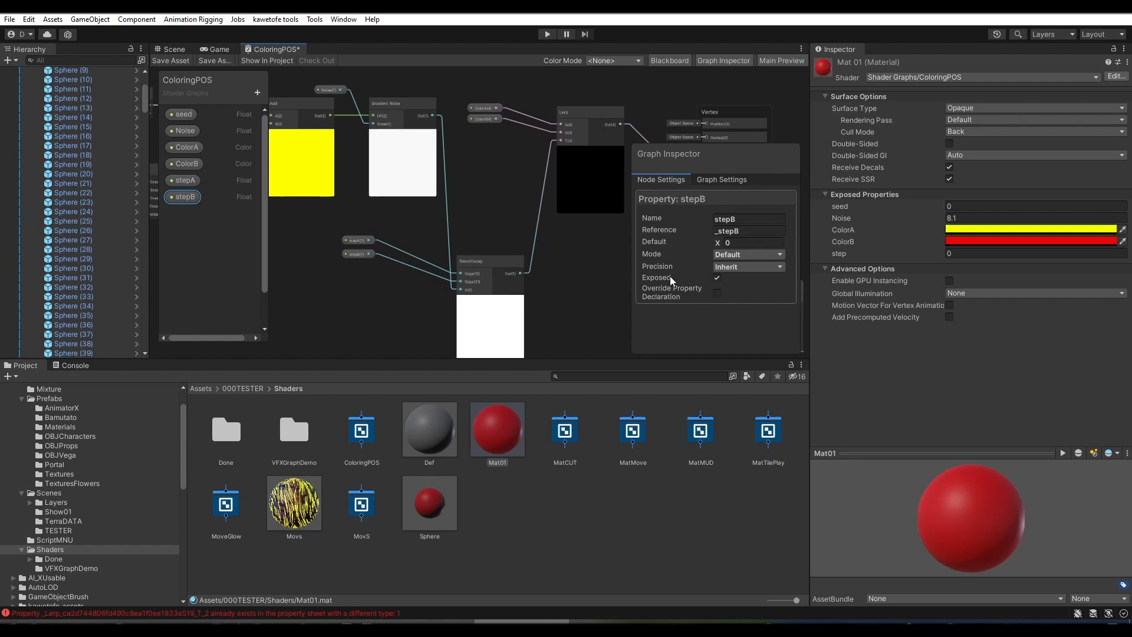
click(728, 257)
click(737, 282)
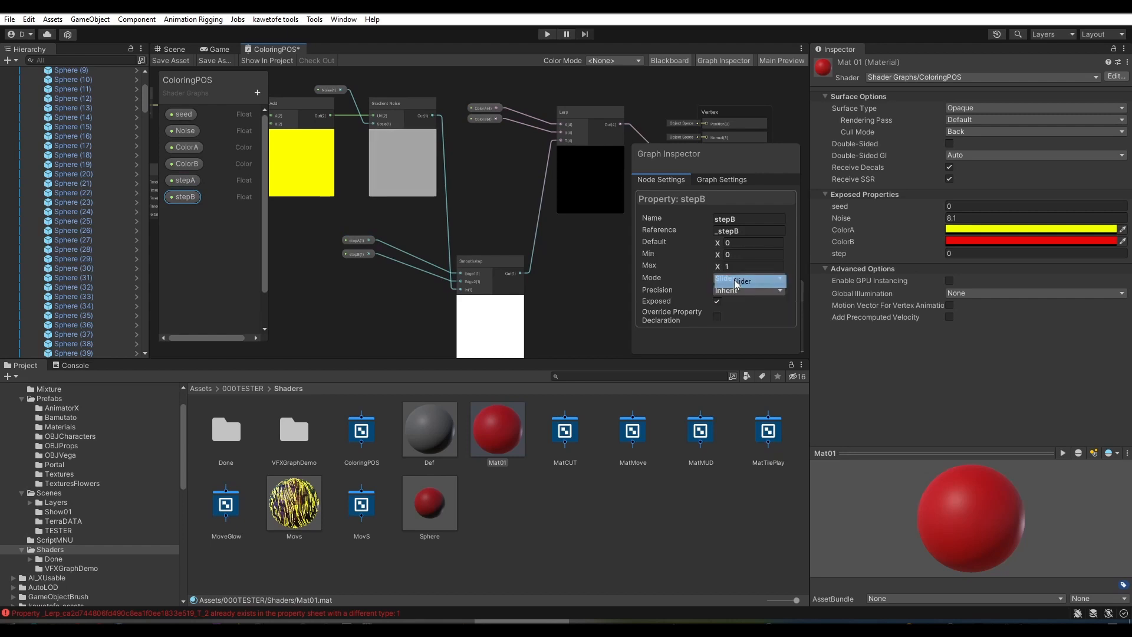
click(174, 49)
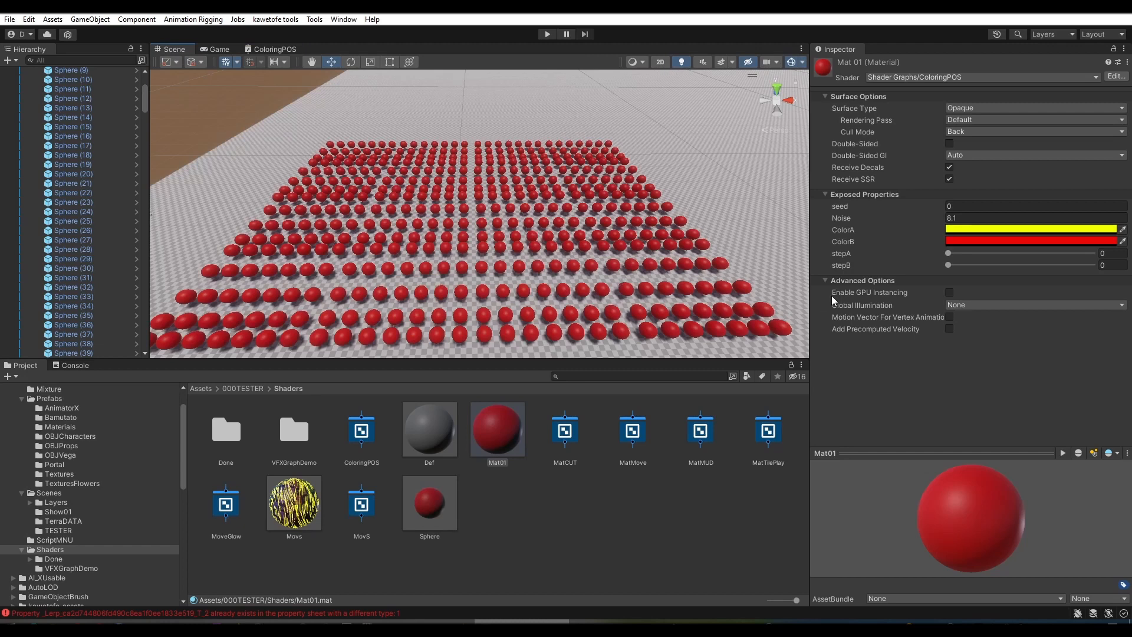
Step: Try Mat01 with stepA at 0.534, stepB at 0.653 and seed at 0.49
drag(948, 254, 1045, 271)
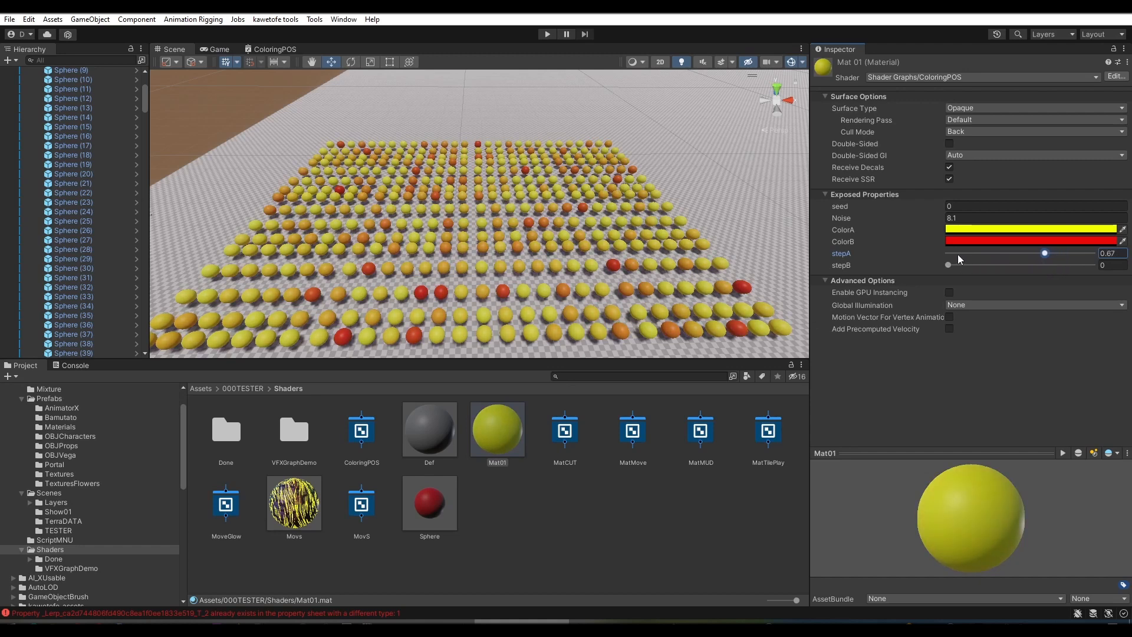
drag(960, 268, 999, 253)
mouse_move(1019, 258)
mouse_down()
mouse_move(1097, 273)
mouse_move(948, 252)
mouse_move(1091, 266)
mouse_move(1006, 257)
mouse_move(1073, 263)
mouse_move(1025, 263)
mouse_up()
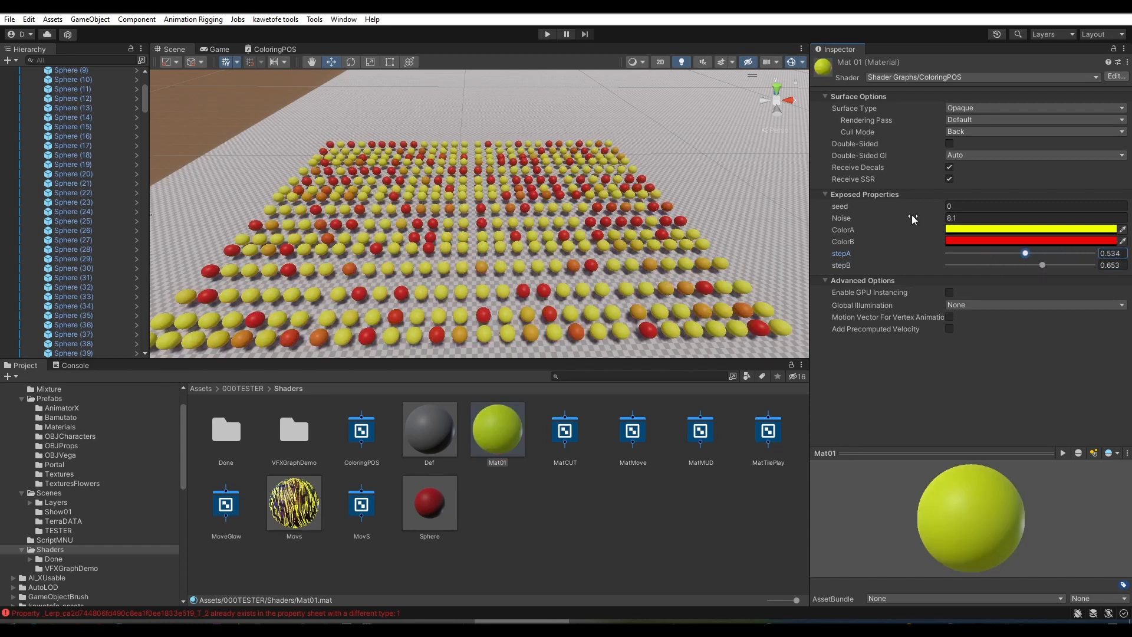
drag(920, 208, 906, 205)
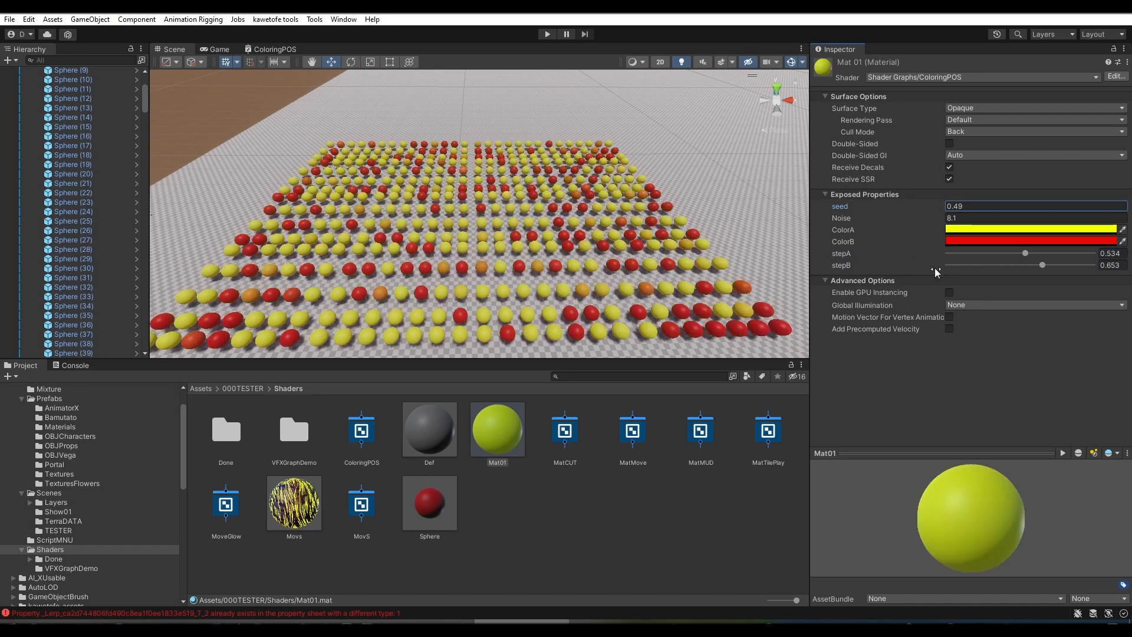
Step: Set Mat01's stepA to 0.452, stepB to 0.616 and seed to 0, viewing the whole sphere field
mouse_move(1025, 253)
mouse_down()
mouse_move(962, 254)
mouse_move(1078, 271)
mouse_move(936, 266)
mouse_move(1073, 277)
mouse_move(1035, 278)
mouse_move(1057, 254)
mouse_move(1013, 255)
mouse_up()
click(1052, 253)
click(914, 208)
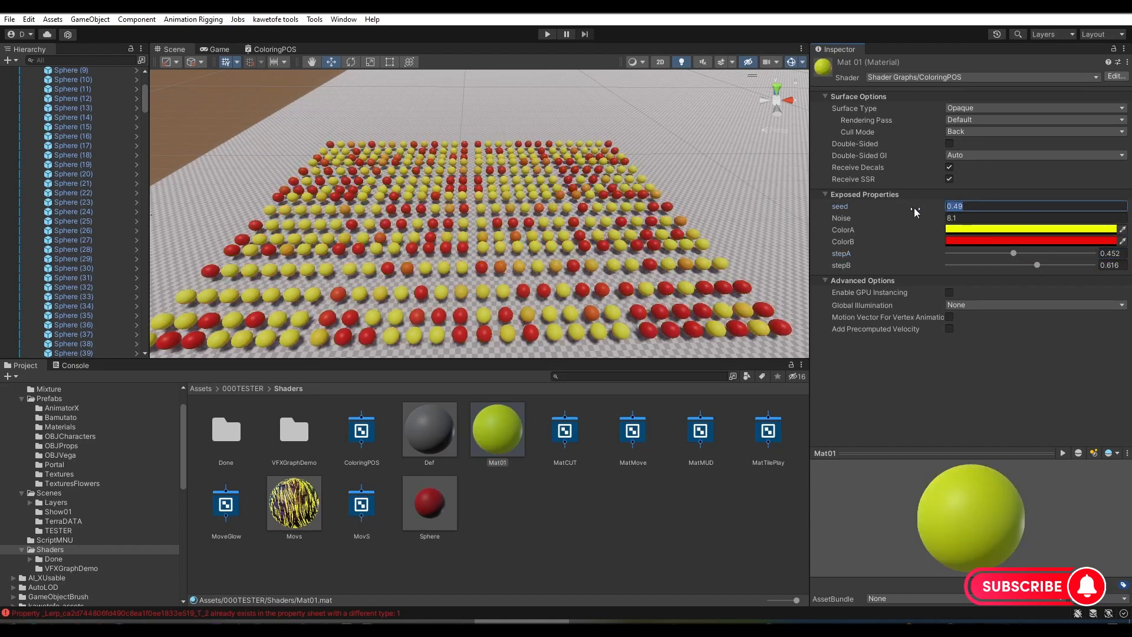
text(0)
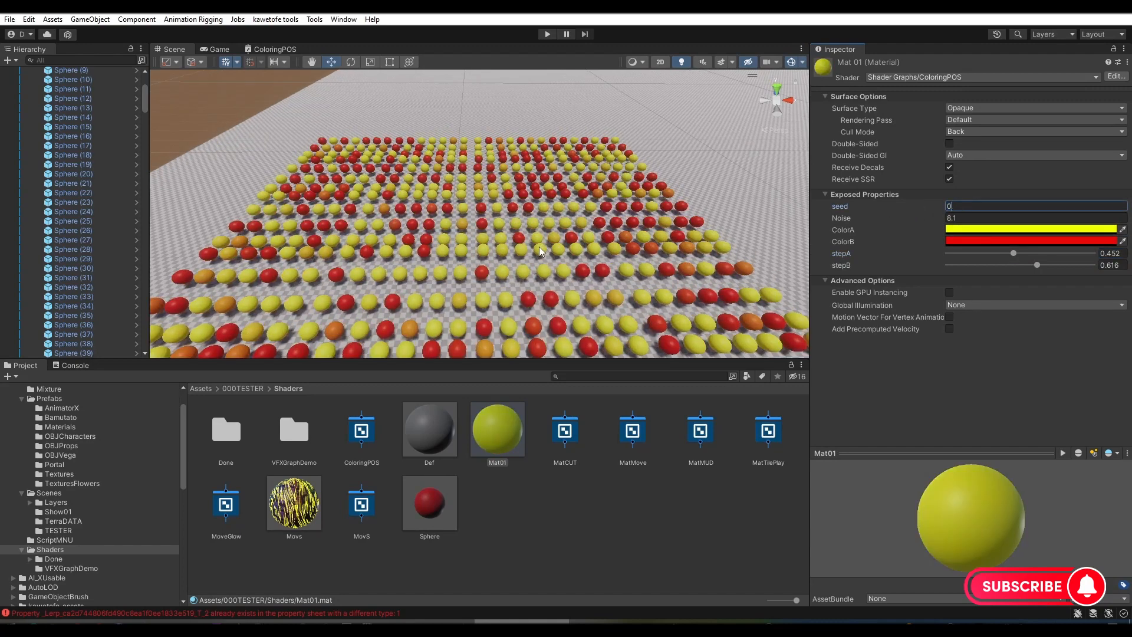
scroll(540, 252, down, 2)
right_drag(531, 253, 509, 260)
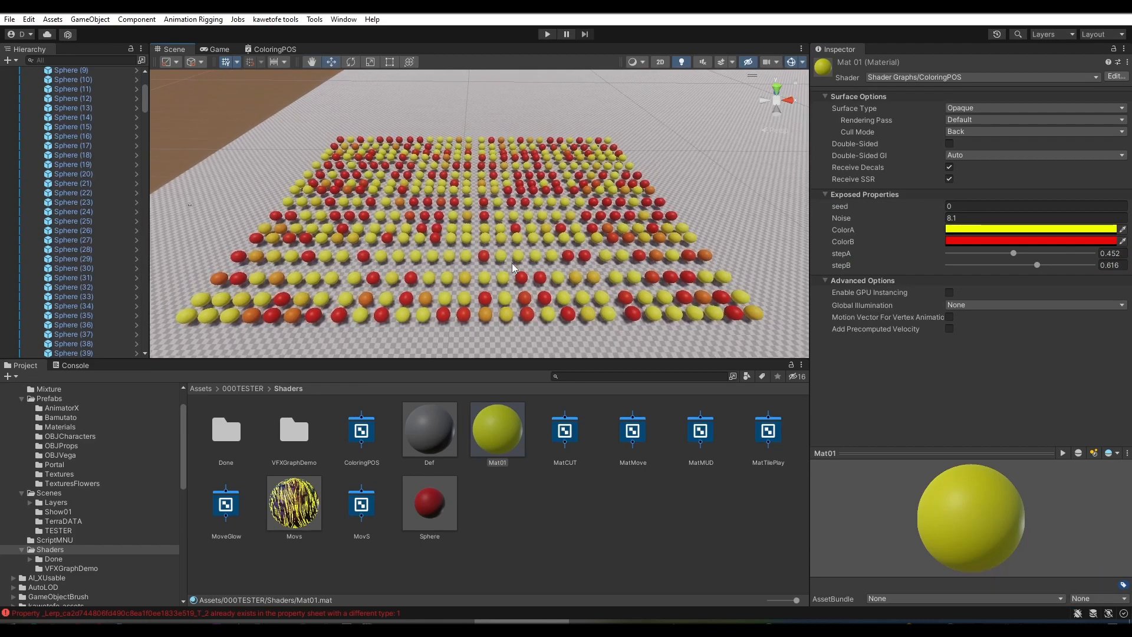